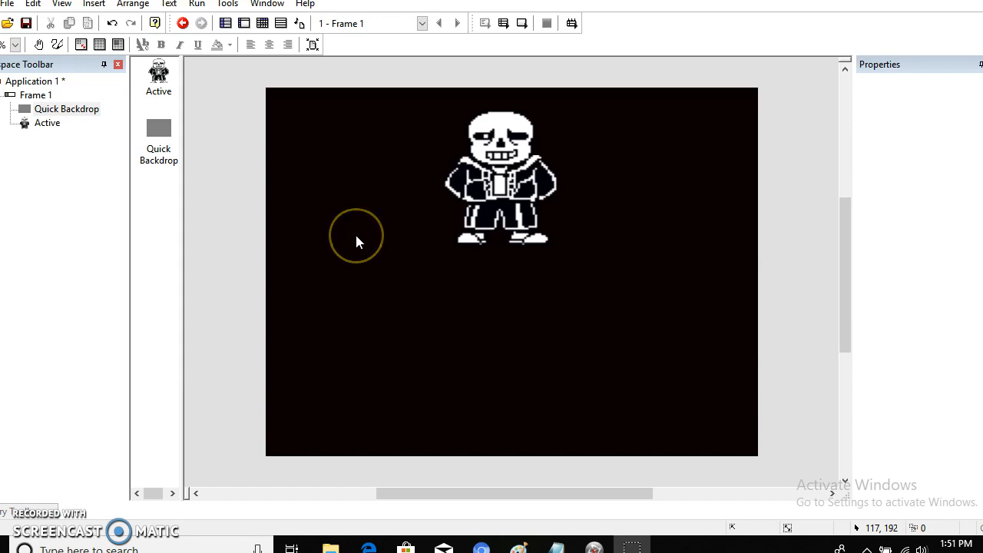
pyautogui.click(80, 232)
pyautogui.click(503, 273)
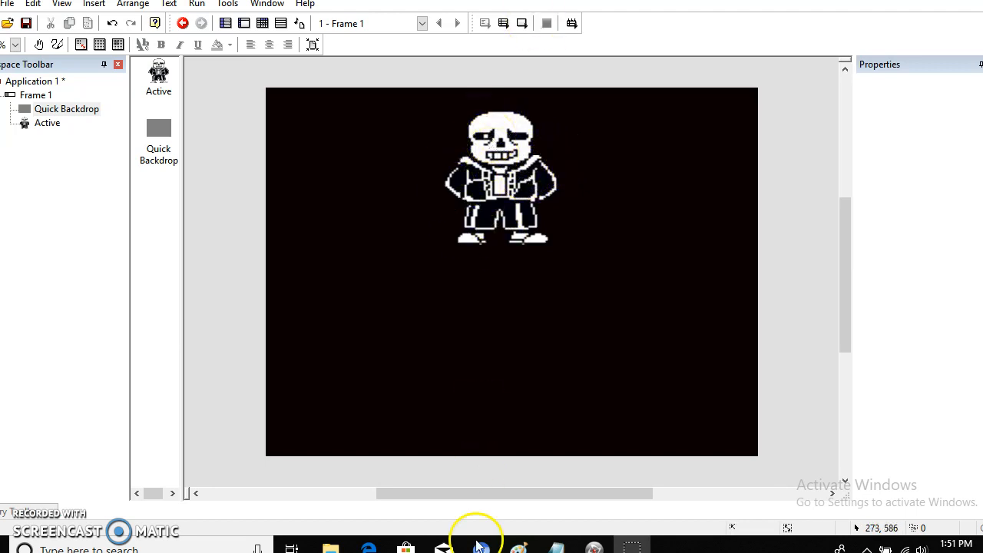
pyautogui.moveTo(519, 547)
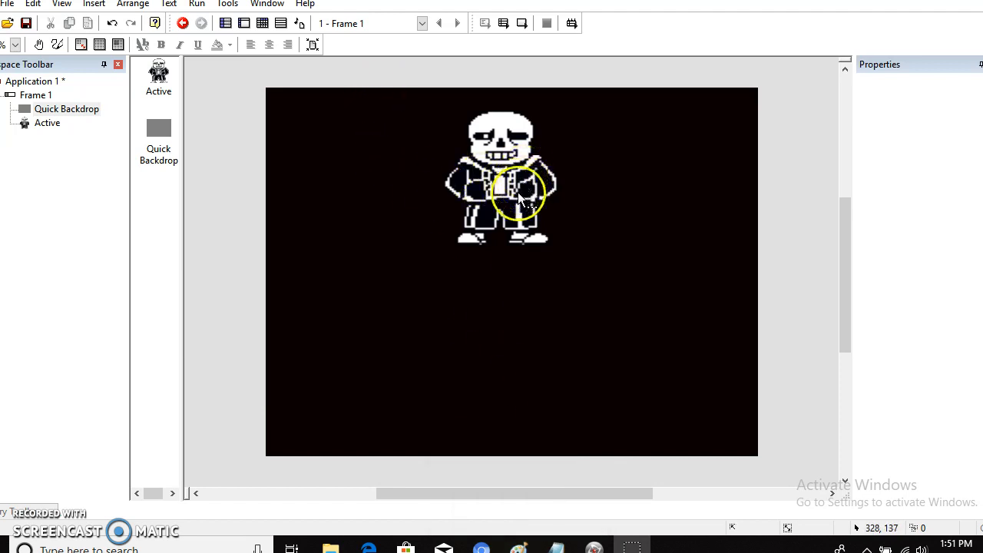
pyautogui.click(481, 180)
pyautogui.click(495, 336)
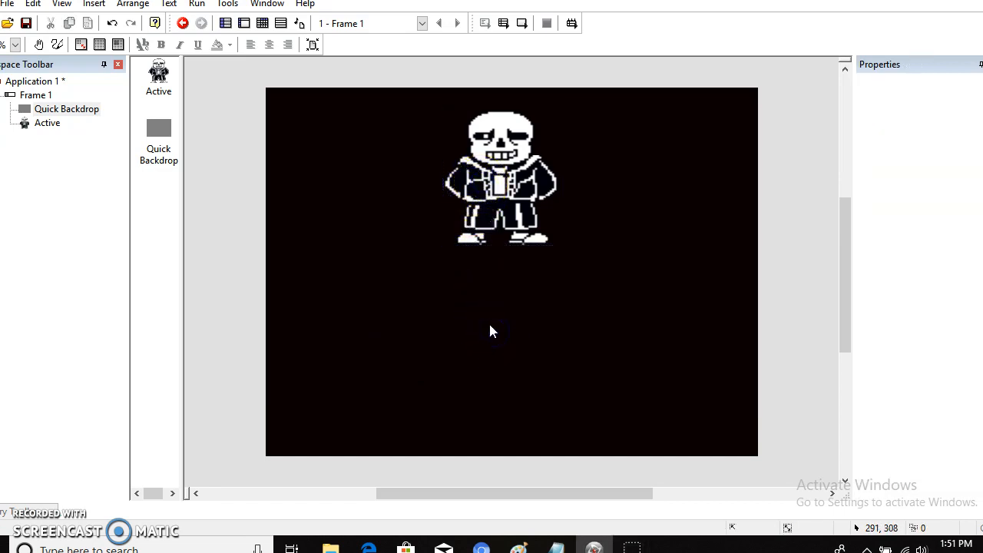
# Insert a new Active object into the frame and place it just below the skeleton character.
pyautogui.moveTo(476, 309); pyautogui.dragTo(503, 80, button='right')
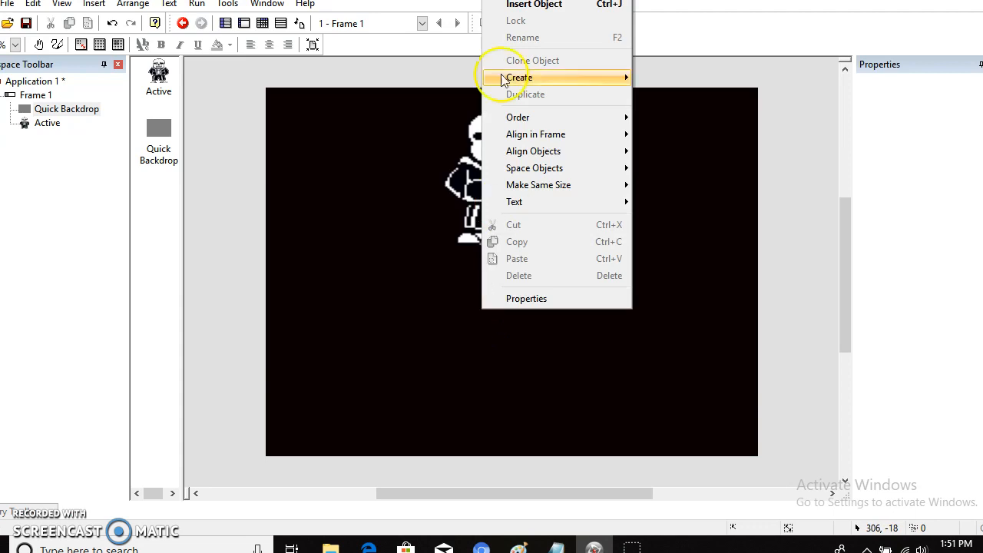
pyautogui.click(528, 5)
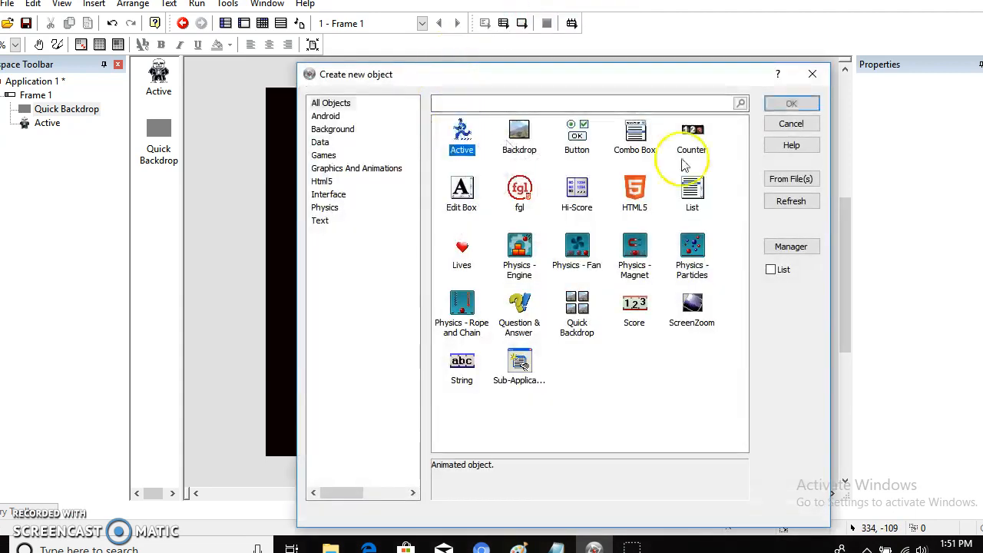
pyautogui.click(783, 103)
pyautogui.click(500, 283)
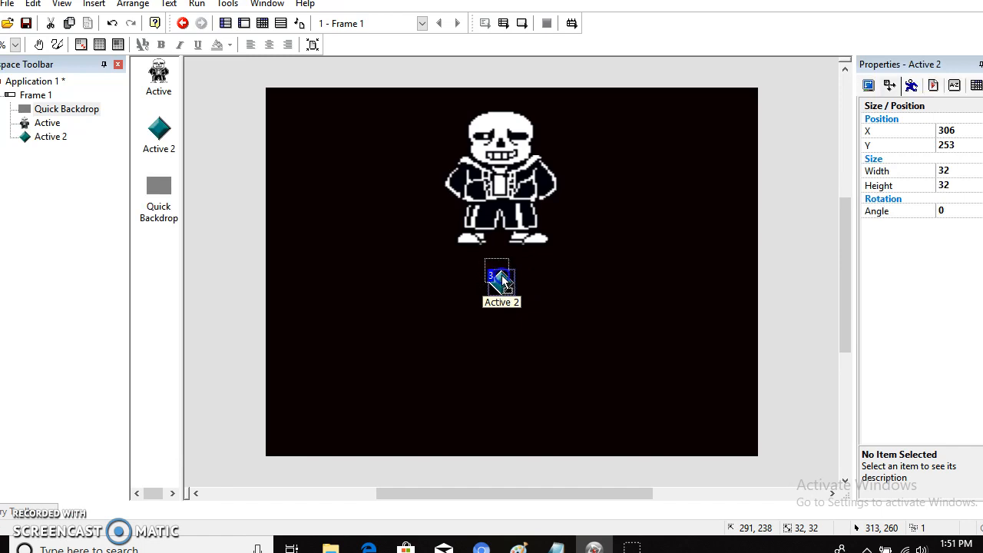
pyautogui.moveTo(502, 281); pyautogui.dragTo(498, 269)
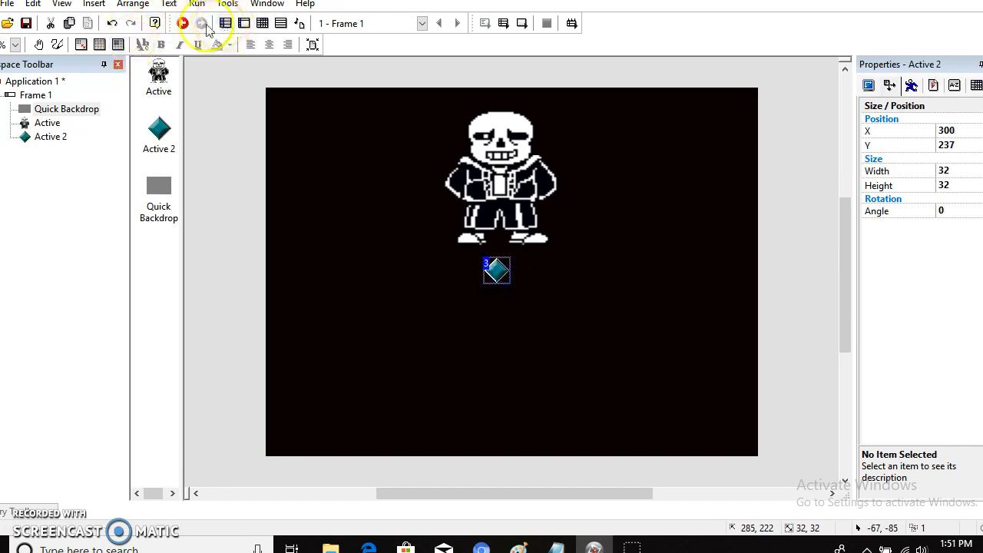
# Set the new diamond-shaped Active object's width and height to 9 each.
pyautogui.click(496, 271)
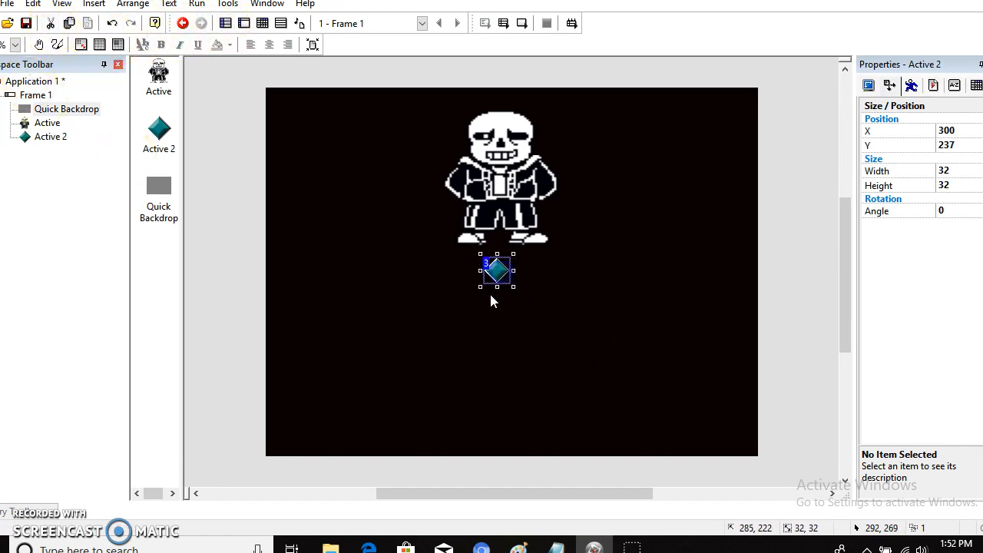
pyautogui.click(948, 170)
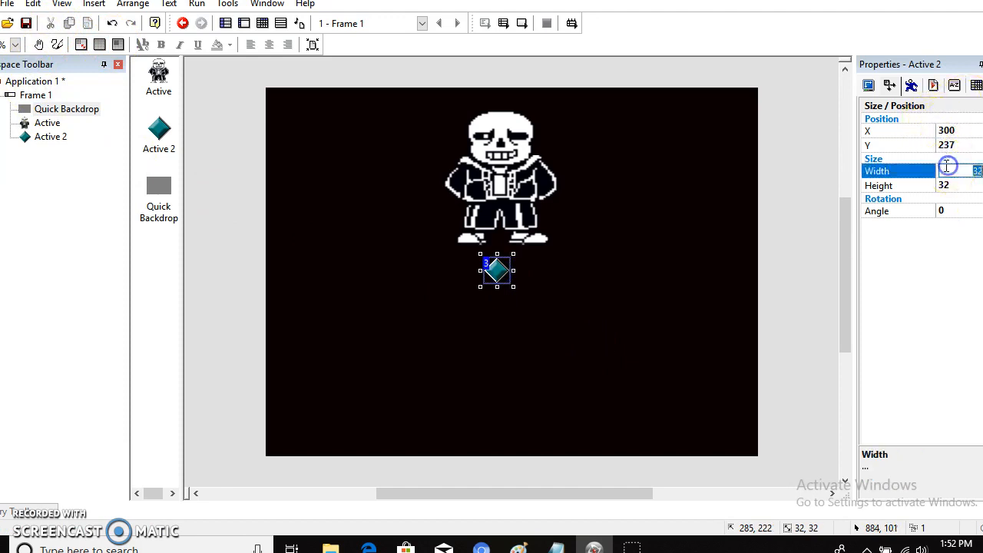
pyautogui.write('9')
pyautogui.press('Return')
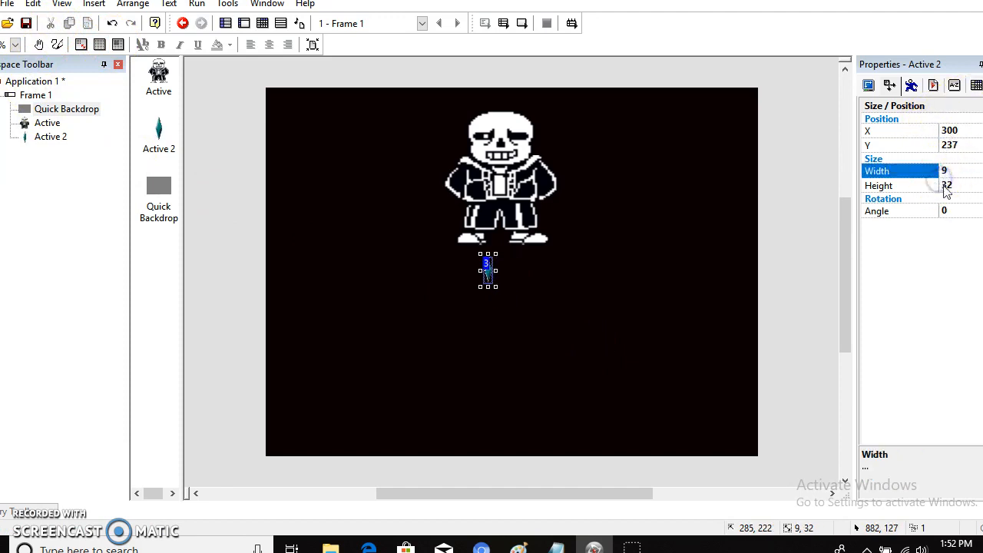
pyautogui.click(949, 188)
pyautogui.write('9')
pyautogui.click(570, 281)
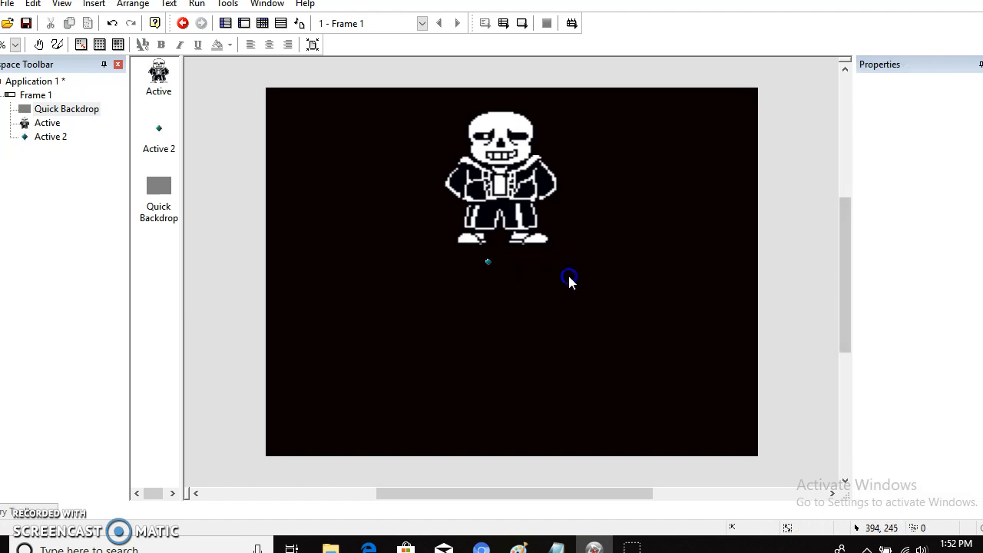
# Clear the small Active object's image and fill its whole canvas with off-white FFFBF0.
pyautogui.doubleClick(488, 264)
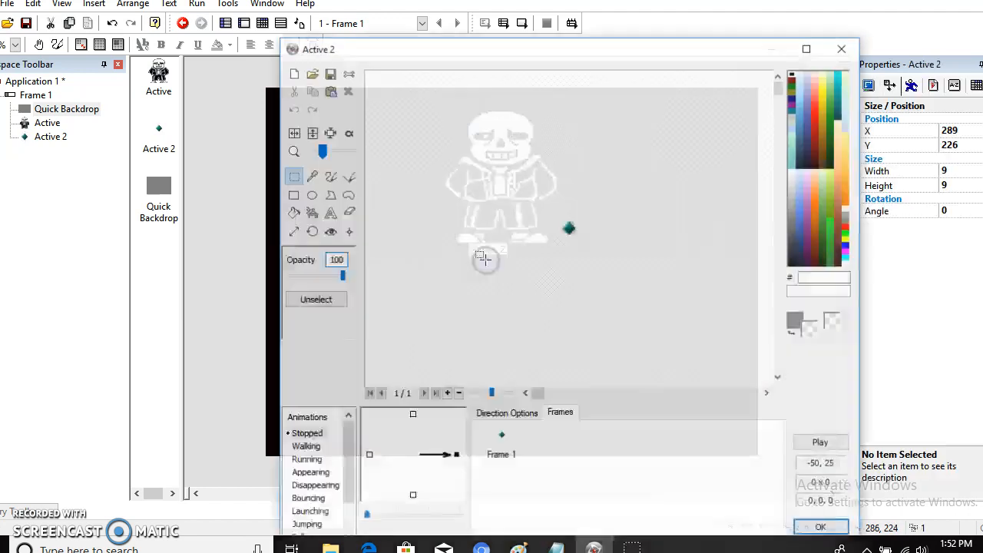
pyautogui.click(295, 74)
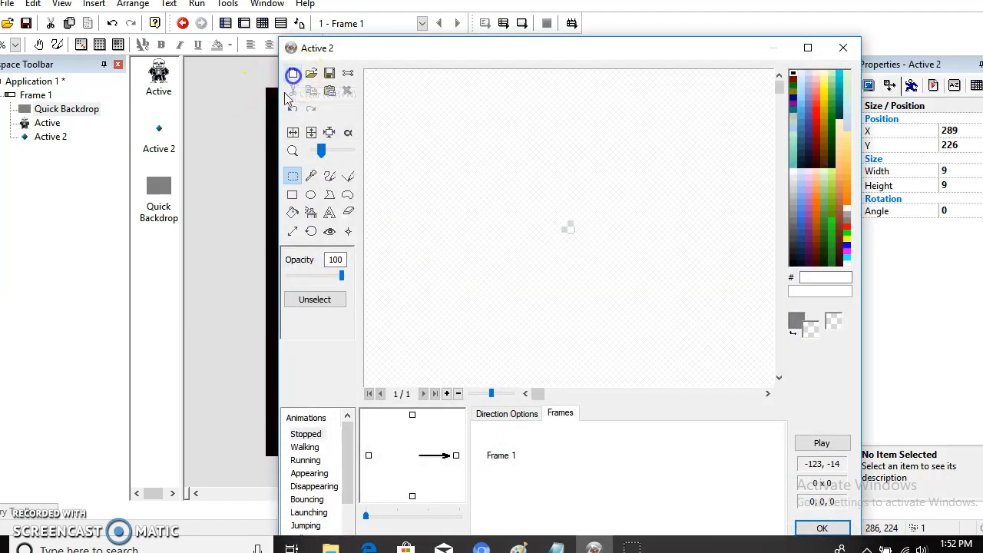
pyautogui.click(292, 212)
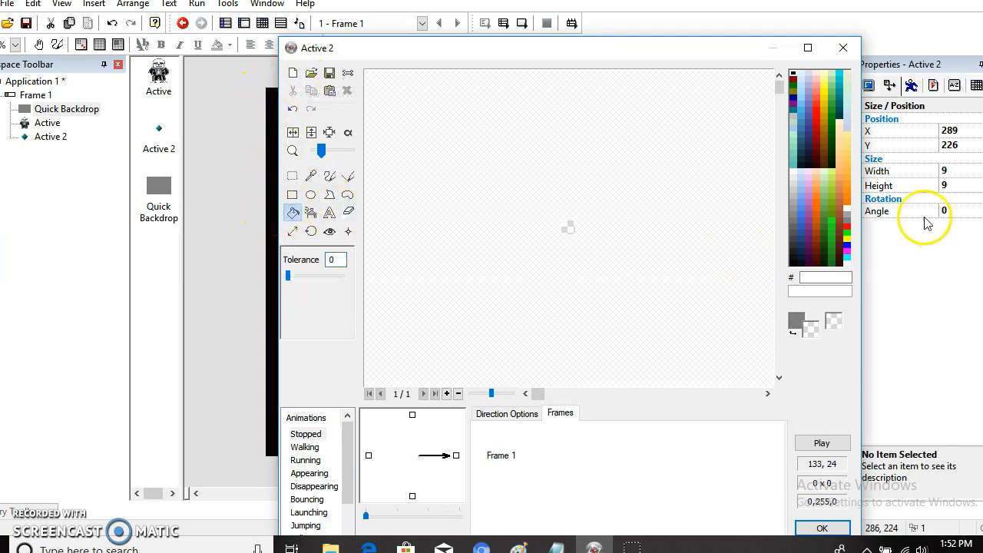
pyautogui.click(847, 210)
pyautogui.click(568, 226)
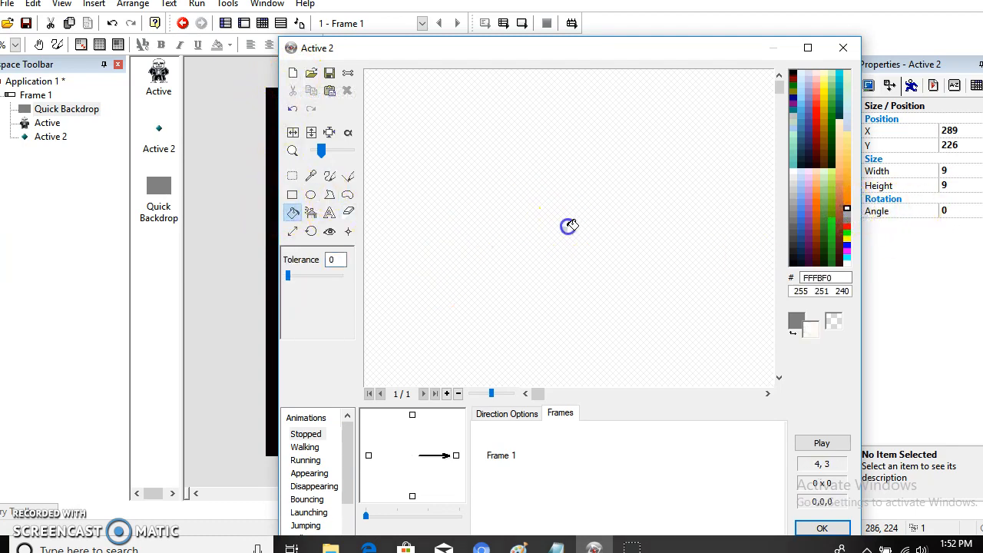
pyautogui.click(820, 529)
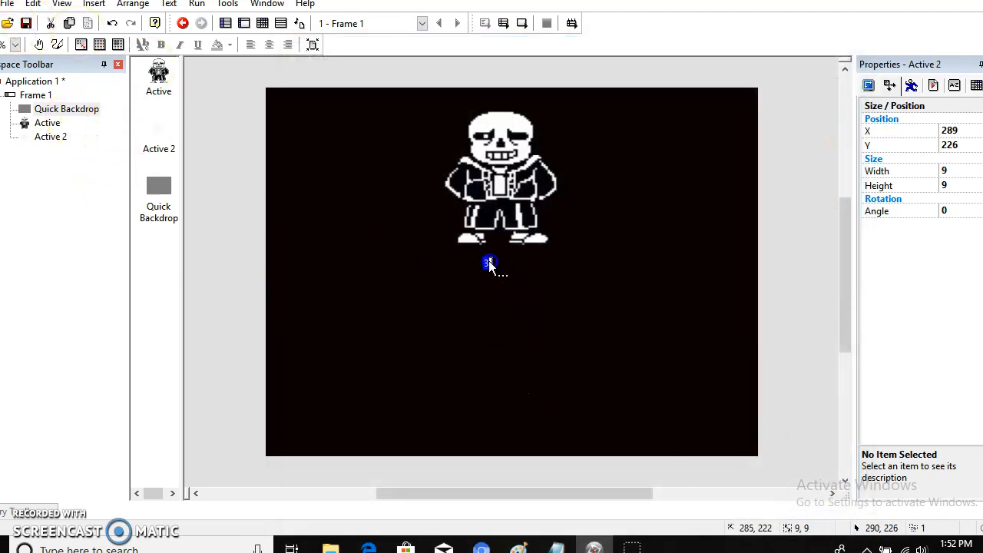
# Check the filled image of the small square in the image editor.
pyautogui.doubleClick(490, 265)
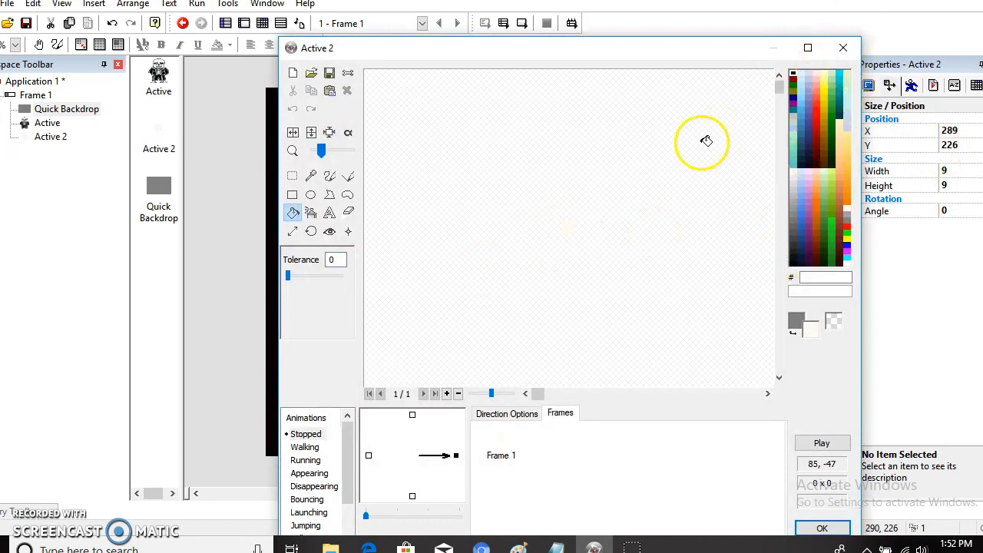
pyautogui.click(816, 528)
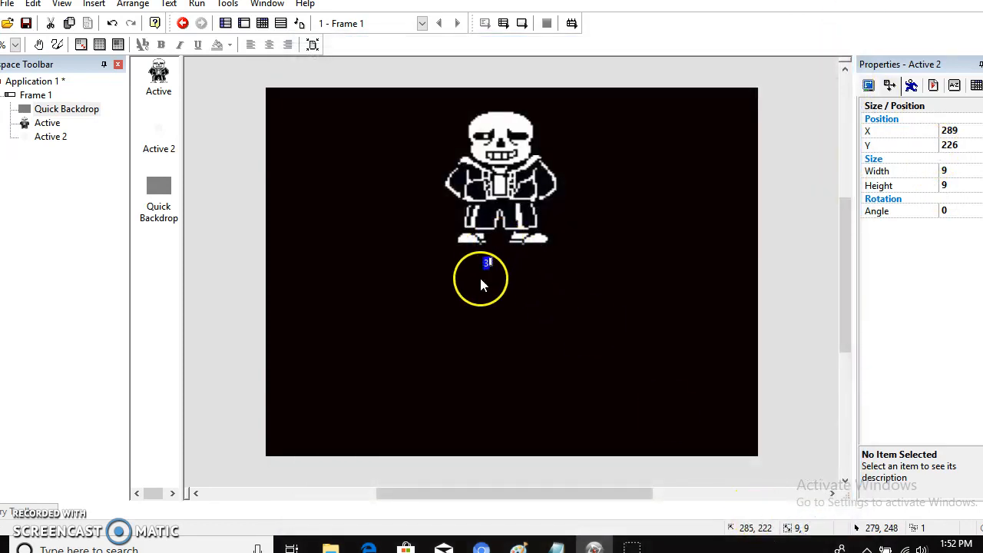
pyautogui.click(489, 262)
pyautogui.doubleClick(489, 263)
pyautogui.click(841, 47)
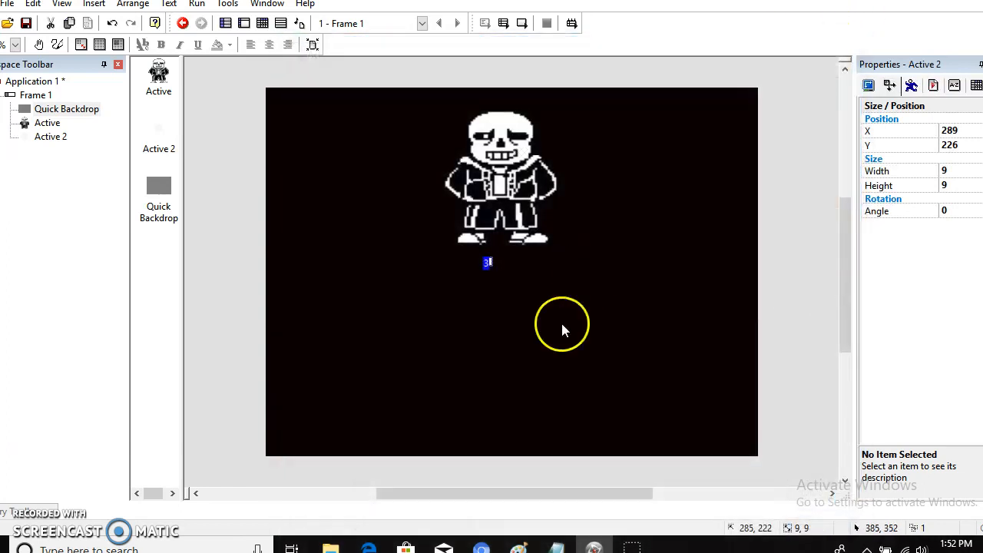
pyautogui.doubleClick(488, 263)
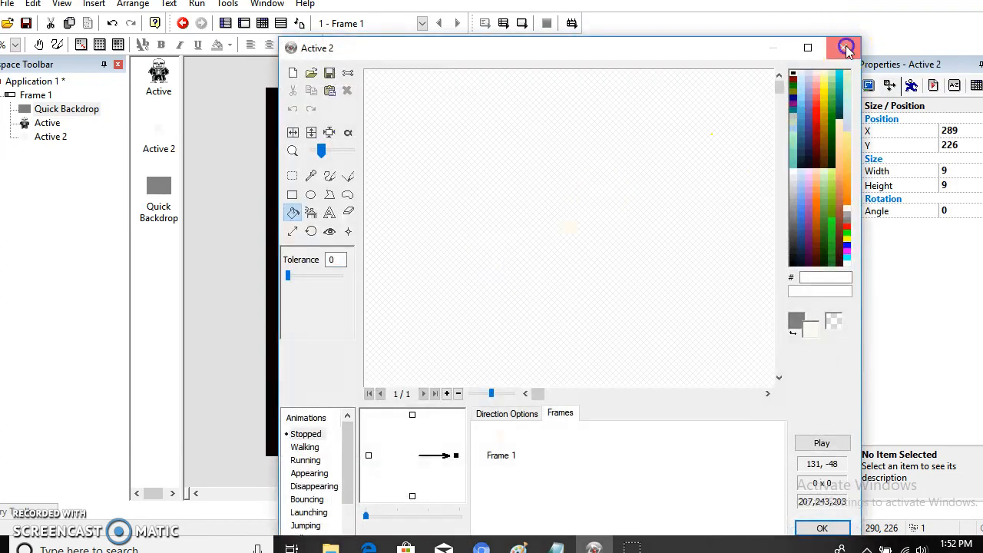
pyautogui.click(844, 42)
# Stretch the small square into a thin horizontal bar beneath the character and set its width to 300.
pyautogui.moveTo(497, 262); pyautogui.dragTo(540, 269)
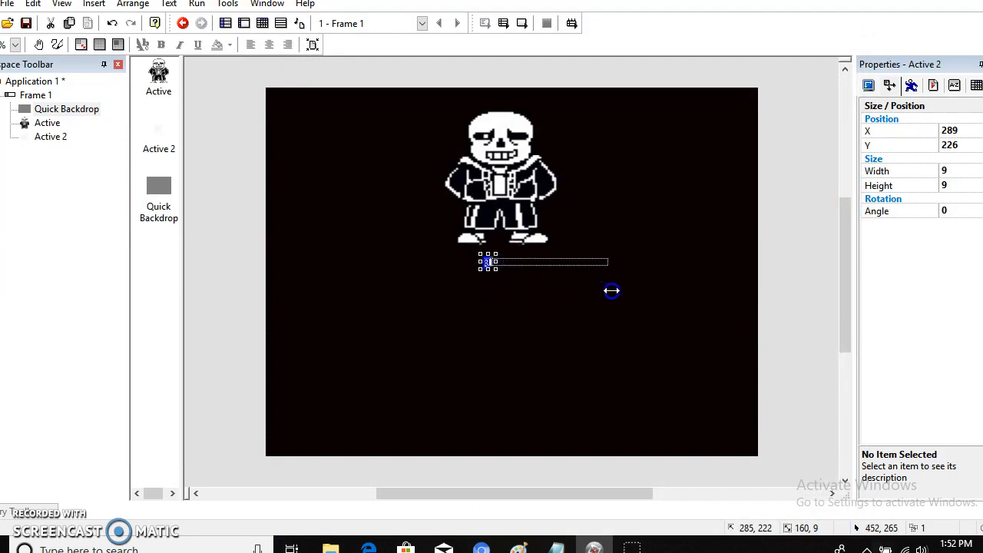
pyautogui.moveTo(633, 308); pyautogui.dragTo(632, 308)
pyautogui.moveTo(484, 263); pyautogui.dragTo(350, 306)
pyautogui.moveTo(356, 263); pyautogui.dragTo(397, 265)
pyautogui.click(969, 170)
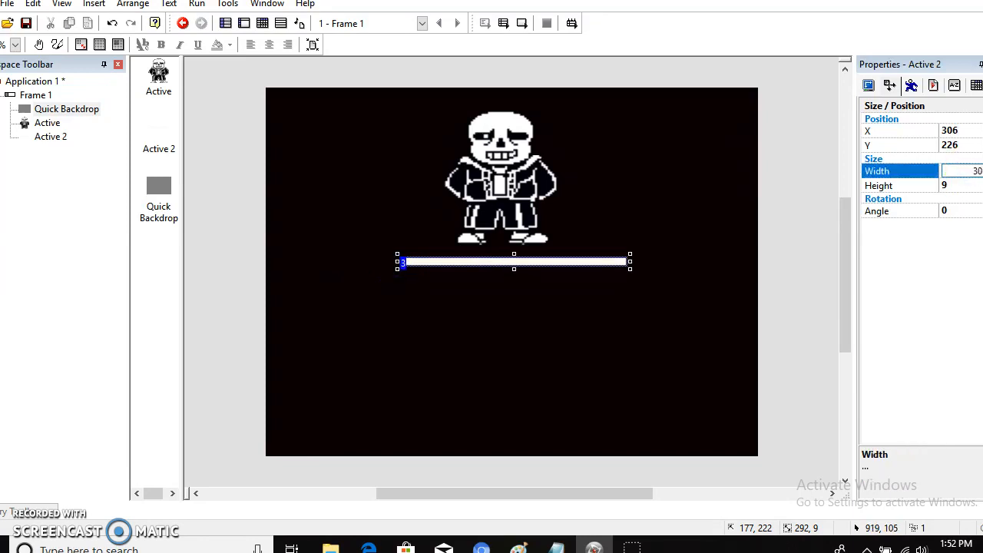
pyautogui.press('Return')
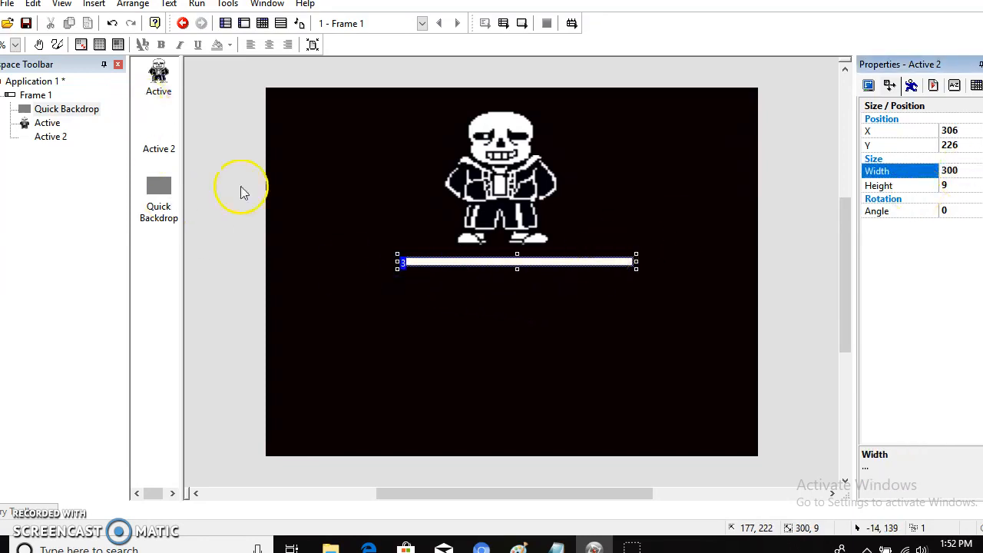
# Nudge the white bar horizontally to X 294 so that it sits centred under the character.
pyautogui.moveTo(529, 266); pyautogui.dragTo(533, 263)
pyautogui.press('Left')
pyautogui.press('Left')
pyautogui.press('Left')
pyautogui.press('Left')
pyautogui.press('Left')
pyautogui.press('Left')
pyautogui.press('Left')
pyautogui.press('Left')
pyautogui.press('Left')
pyautogui.press('Left')
pyautogui.press('Left')
pyautogui.press('Left')
pyautogui.press('Left')
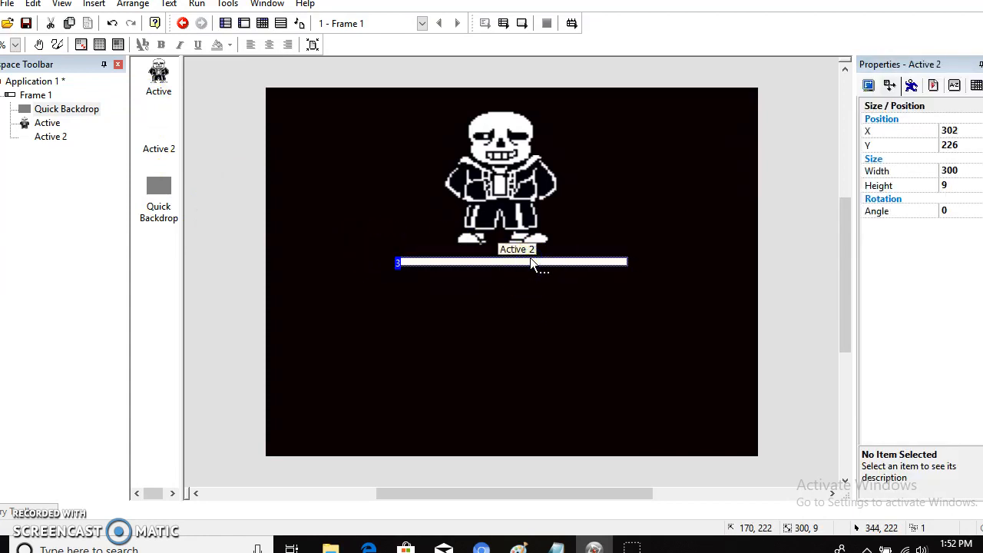
pyautogui.press('Left')
pyautogui.press('Left')
pyautogui.press('Left')
# Clone the white bar as a separate object in one column with zero row and column spacing.
pyautogui.moveTo(532, 265); pyautogui.dragTo(531, 260, button='right')
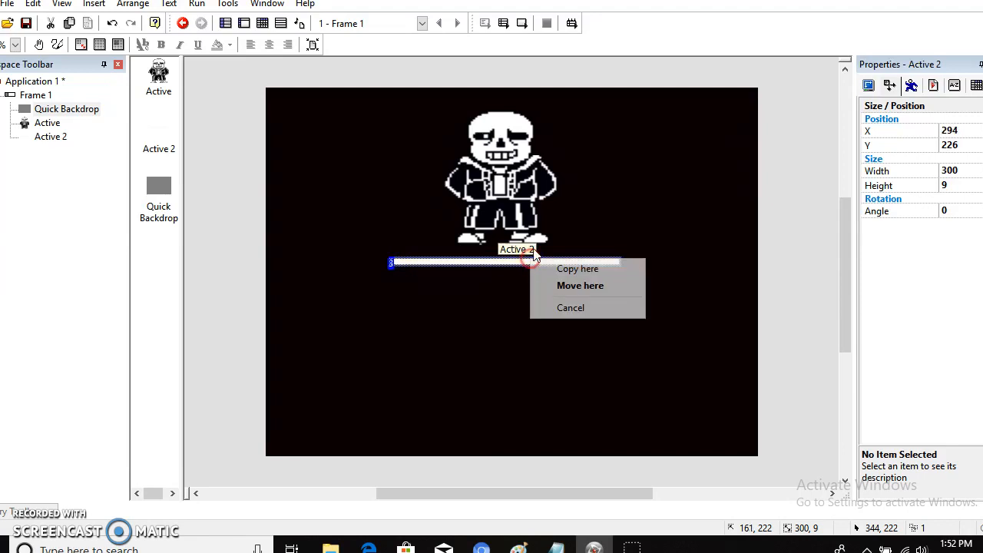
pyautogui.rightClick(470, 267)
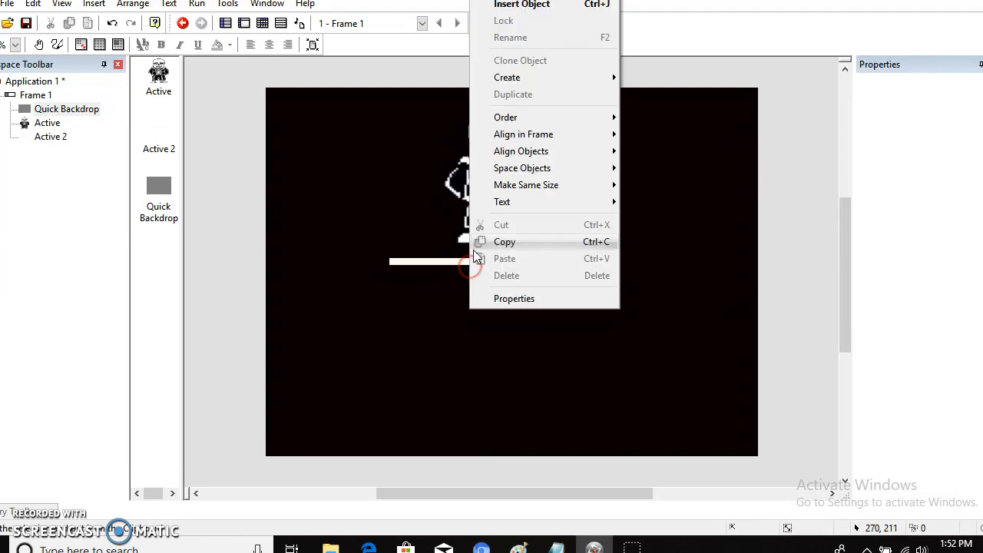
pyautogui.rightClick(425, 263)
pyautogui.click(477, 59)
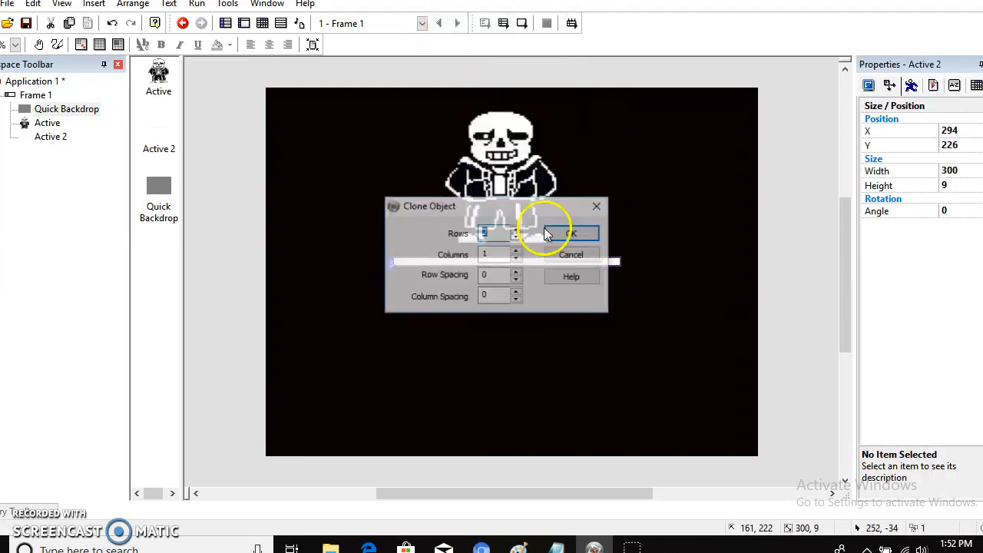
pyautogui.click(561, 237)
# Move the cloned bar straight down to about Y 387 as the lower edge of the box.
pyautogui.press('Down')
pyautogui.press('Down')
pyautogui.press('Down')
pyautogui.press('Down')
pyautogui.press('Down')
pyautogui.press('Down')
pyautogui.press('Down')
pyautogui.press('Down')
pyautogui.press('Down')
pyautogui.press('Down')
pyautogui.press('Down')
pyautogui.press('Down')
pyautogui.press('Down')
pyautogui.press('Down')
pyautogui.press('Down')
pyautogui.press('Down')
pyautogui.press('Down')
pyautogui.press('Down')
pyautogui.press('Down')
pyautogui.press('Down')
pyautogui.press('Down')
pyautogui.press('Down')
pyautogui.press('Down')
pyautogui.press('Down')
pyautogui.press('Down')
pyautogui.press('Down')
pyautogui.press('Down')
pyautogui.press('Down')
pyautogui.press('Down')
pyautogui.press('Down')
pyautogui.press('Down')
pyautogui.press('Down')
pyautogui.press('Down')
pyautogui.press('Down')
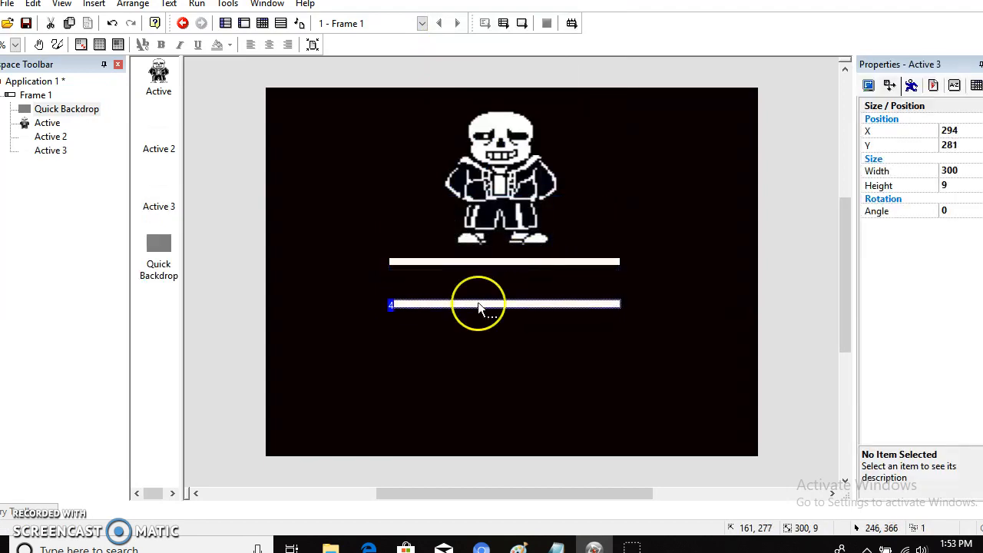
pyautogui.press('Down')
pyautogui.press('Down')
pyautogui.press('Down')
pyautogui.press('Down')
pyautogui.press('Down')
pyautogui.press('Down')
pyautogui.press('Down')
pyautogui.press('Down')
pyautogui.press('Down')
pyautogui.press('Down')
pyautogui.press('Down')
pyautogui.press('Down')
pyautogui.press('Down')
pyautogui.press('Down')
pyautogui.press('Down')
pyautogui.press('Down')
pyautogui.press('Down')
pyautogui.press('Down')
pyautogui.press('Down')
pyautogui.press('Down')
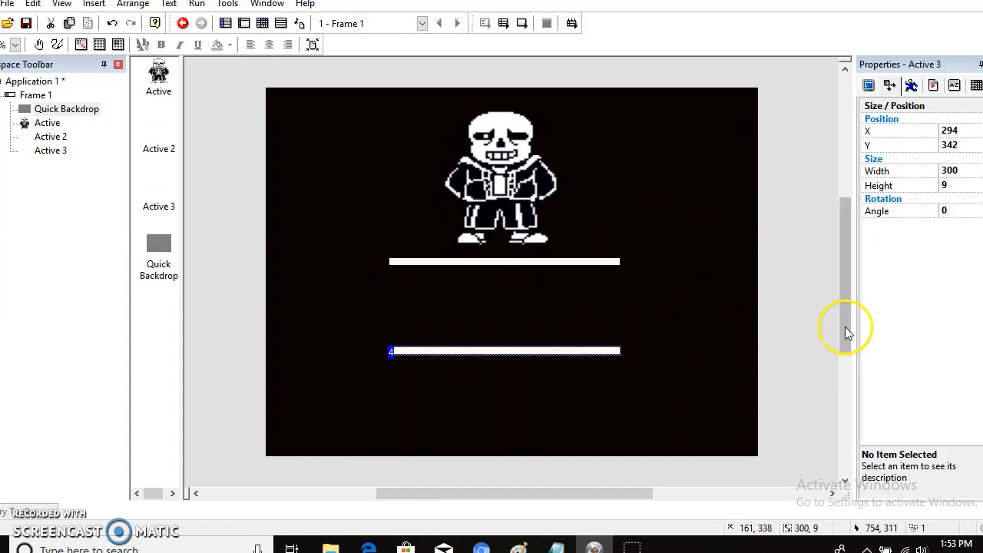
pyautogui.press('Down')
pyautogui.press('Down')
pyautogui.press('Down')
pyautogui.press('Down')
pyautogui.press('Down')
pyautogui.press('Down')
pyautogui.press('Down')
pyautogui.press('Down')
pyautogui.press('Down')
pyautogui.press('Down')
pyautogui.press('Down')
pyautogui.press('Down')
pyautogui.press('Down')
pyautogui.press('Down')
pyautogui.press('Down')
pyautogui.press('Down')
pyautogui.press('Down')
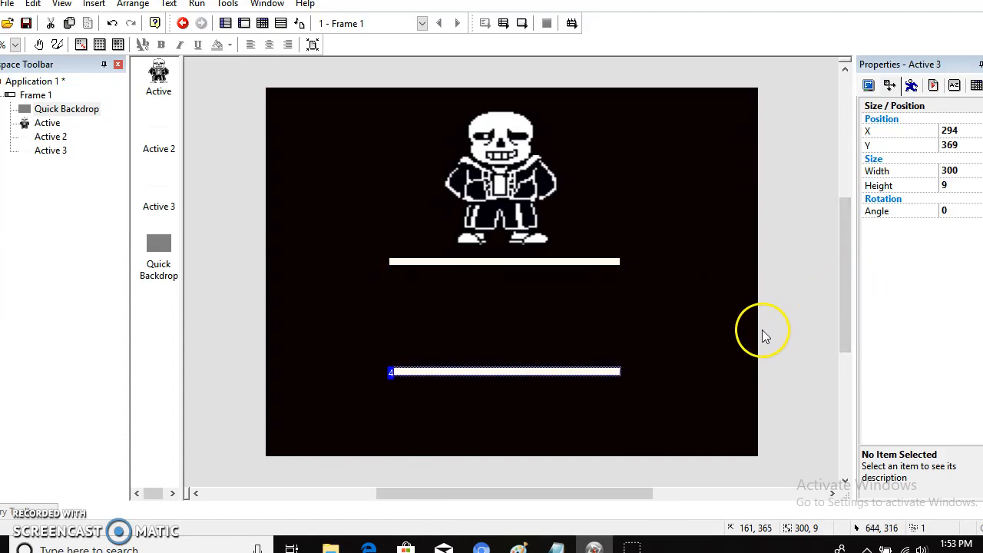
pyautogui.press('Down')
pyautogui.press('Down')
pyautogui.press('Down')
pyautogui.press('Down')
pyautogui.press('Down')
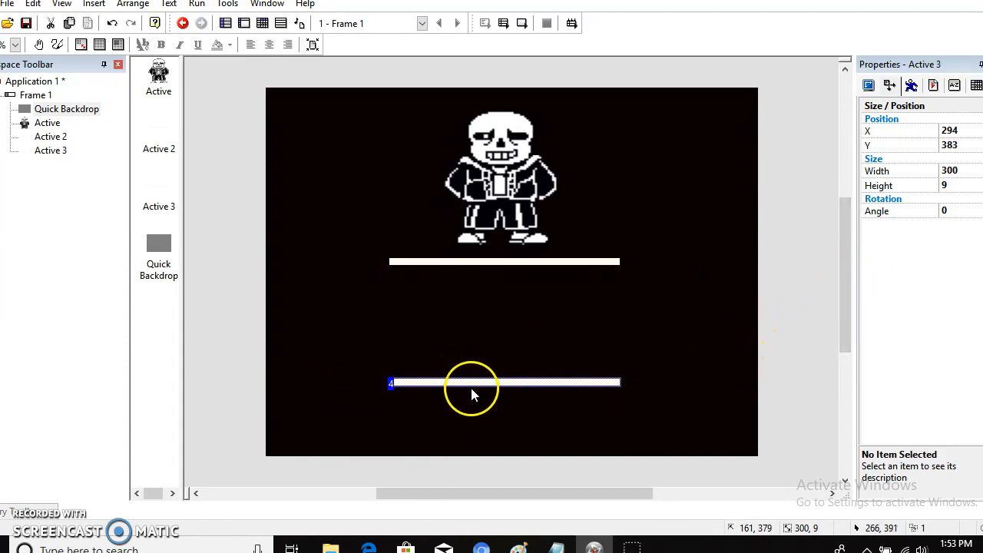
pyautogui.rightClick(469, 379)
pyautogui.click(465, 391)
pyautogui.doubleClick(462, 388)
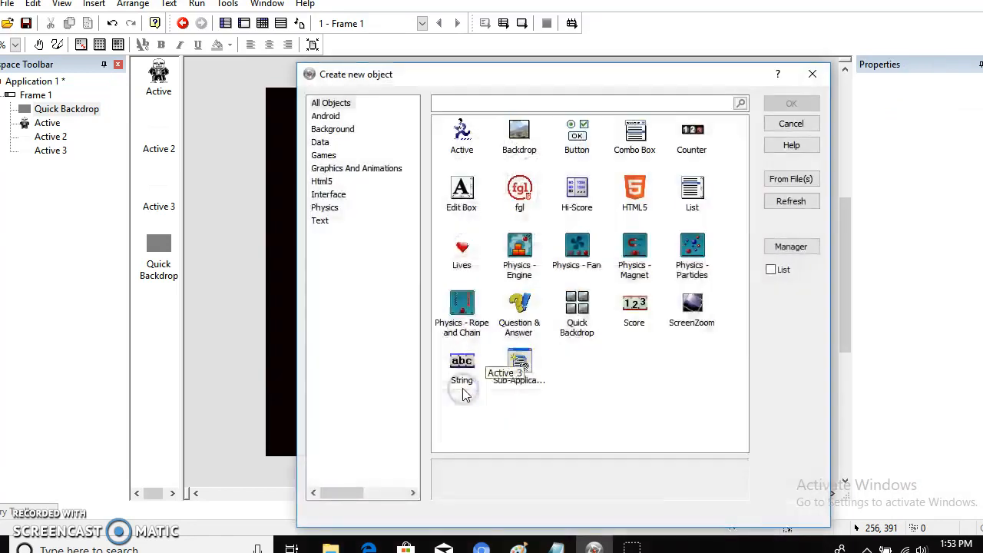
pyautogui.click(813, 74)
# Clone the lower white bar to create another bar directly beneath it.
pyautogui.moveTo(424, 383); pyautogui.dragTo(425, 386, button='right')
pyautogui.moveTo(572, 384); pyautogui.dragTo(572, 384, button='right')
pyautogui.click(555, 378)
pyautogui.rightClick(550, 384)
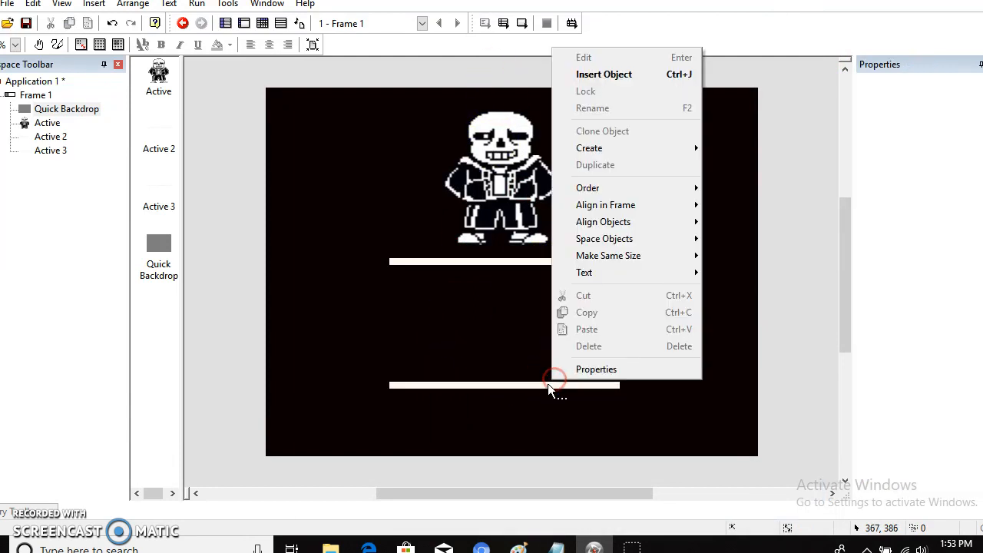
pyautogui.click(626, 136)
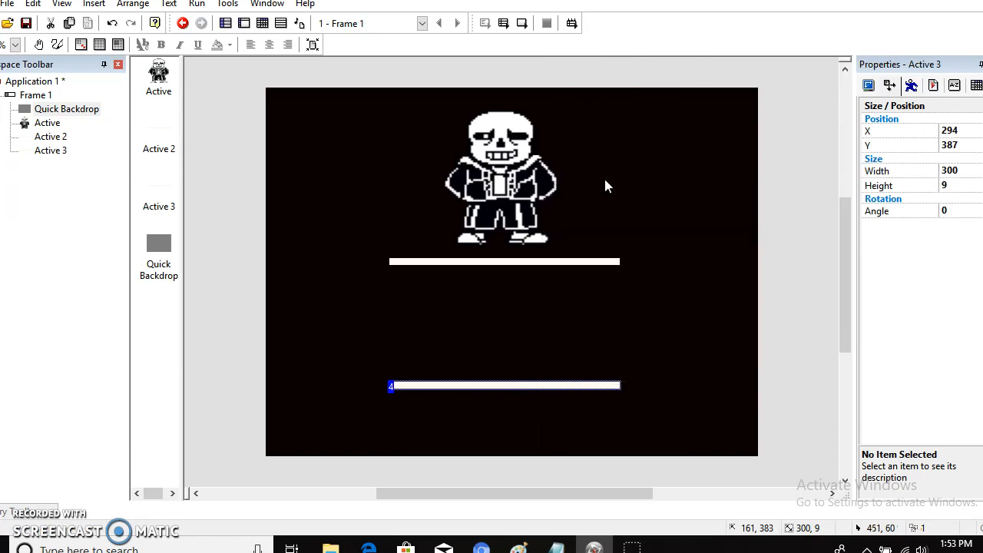
pyautogui.click(573, 232)
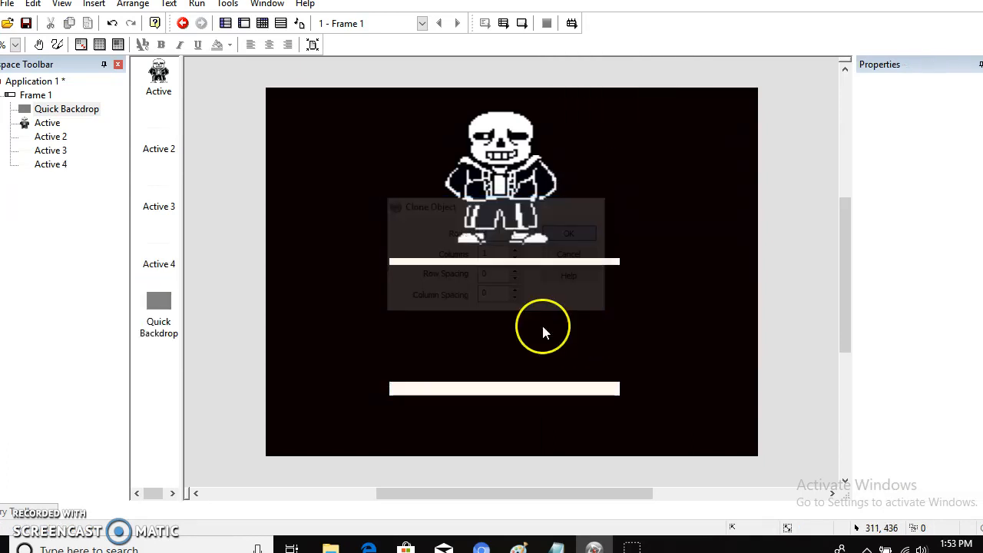
# Set the width of the cloned bar beneath the box's lower edge to 9.
pyautogui.click(494, 398)
pyautogui.click(947, 173)
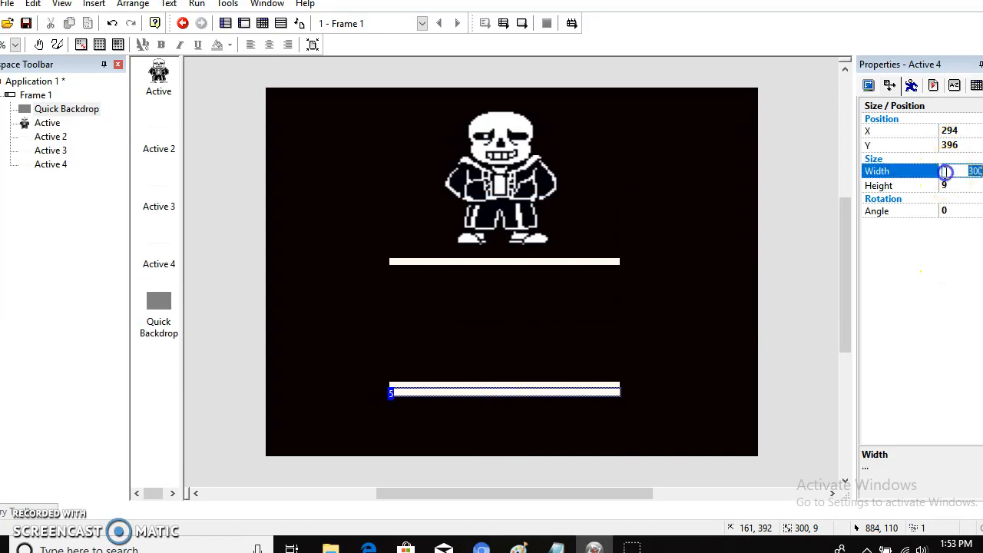
pyautogui.write('9')
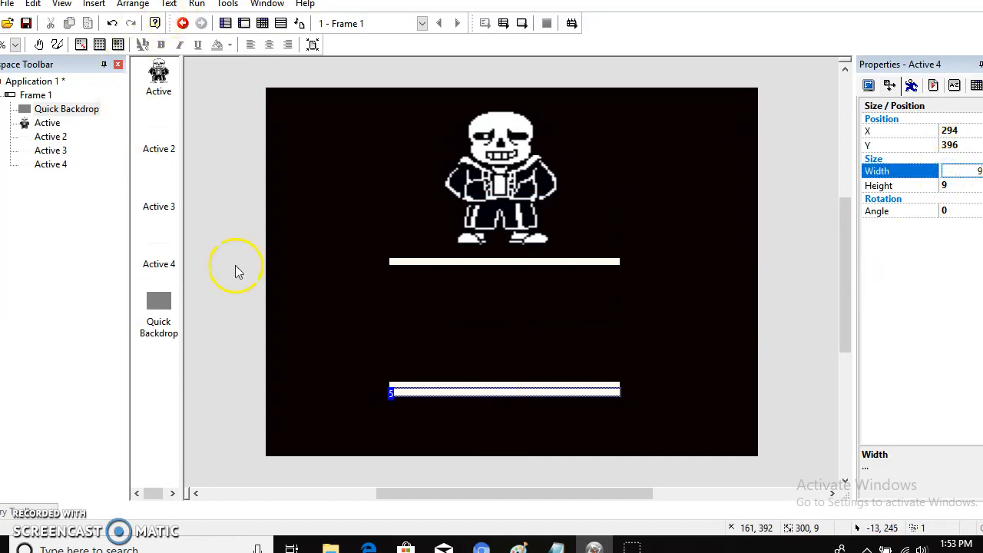
pyautogui.click(324, 318)
# Move the small square straight up to about Y 378 so it sits on the left end of the lower bar.
pyautogui.click(392, 391)
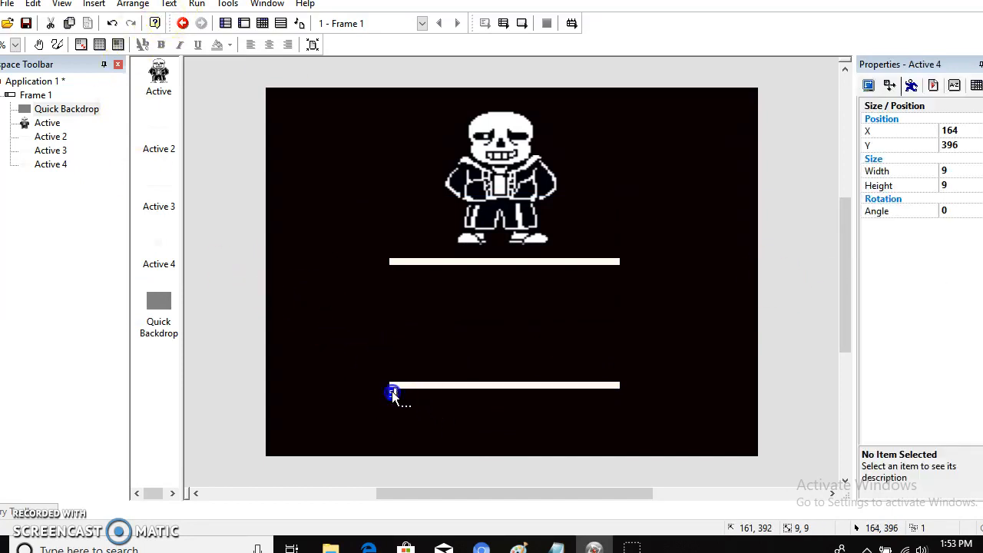
pyautogui.press('Up')
pyautogui.press('Up')
pyautogui.press('Up')
pyautogui.press('Up')
pyautogui.press('Up')
pyautogui.press('Up')
pyautogui.press('Up')
pyautogui.press('Up')
pyautogui.press('Up')
pyautogui.press('Up')
pyautogui.press('Up')
pyautogui.press('Up')
pyautogui.press('Up')
pyautogui.press('Up')
pyautogui.press('Up')
pyautogui.press('Up')
pyautogui.press('Up')
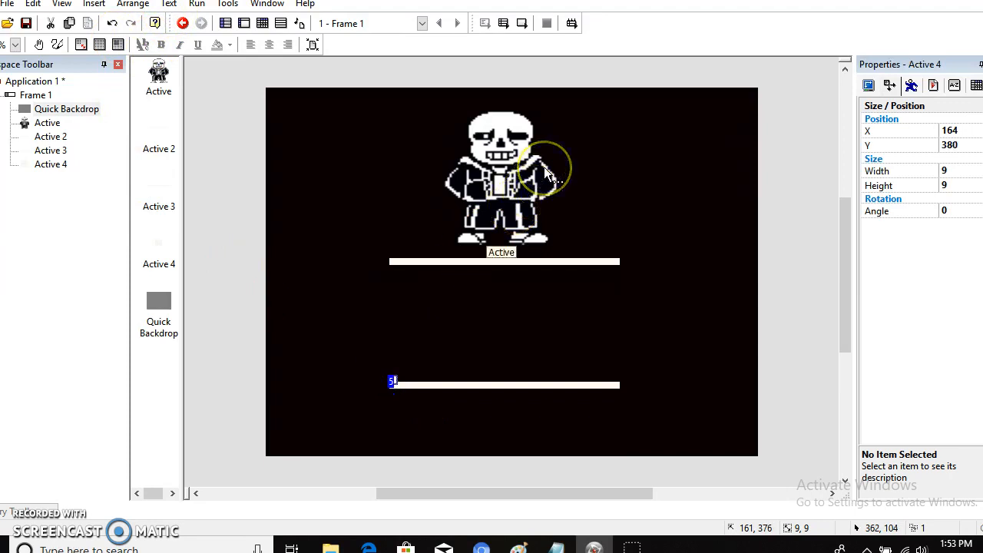
pyautogui.press('Up')
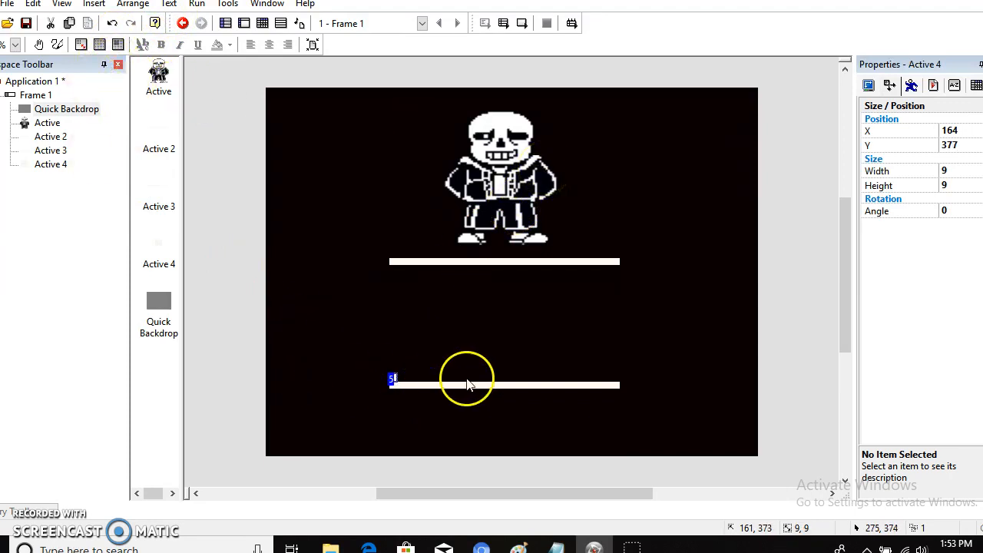
pyautogui.click(426, 361)
pyautogui.click(392, 379)
pyautogui.press('Up')
pyautogui.click(479, 313)
pyautogui.click(368, 357)
pyautogui.rightClick(387, 372)
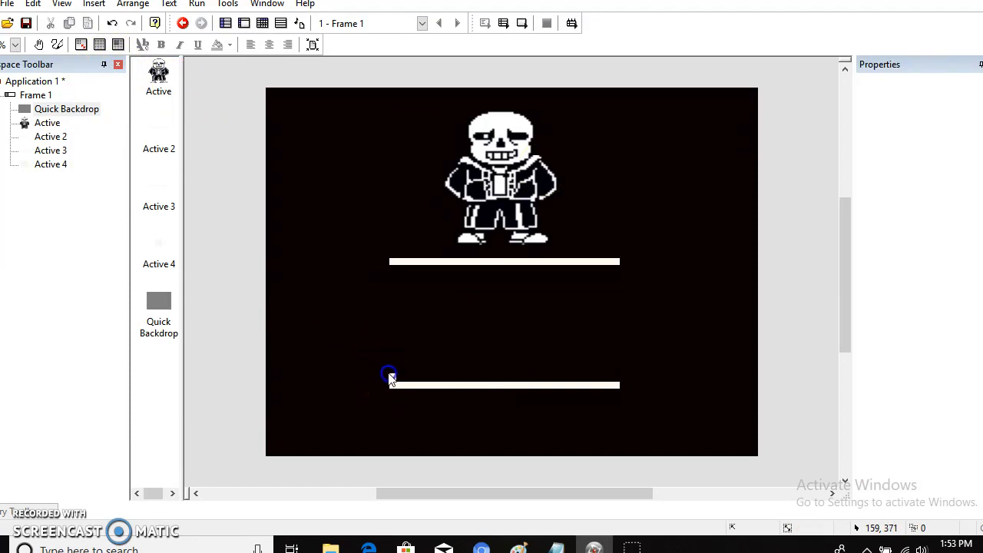
pyautogui.click(390, 374)
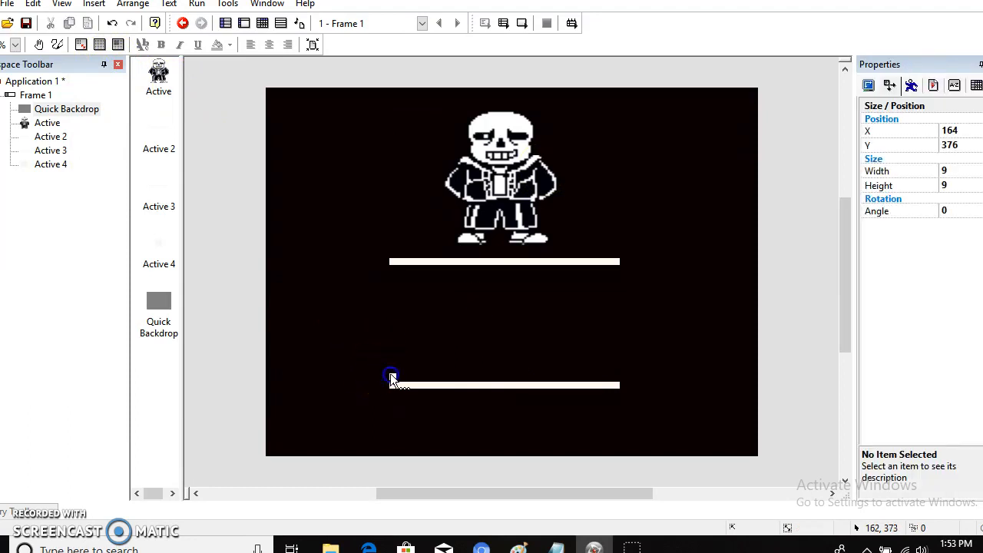
pyautogui.click(632, 285)
pyautogui.click(391, 378)
# Stretch the small square up to the upper bar as a vertical left edge 152 high.
pyautogui.doubleClick(392, 378)
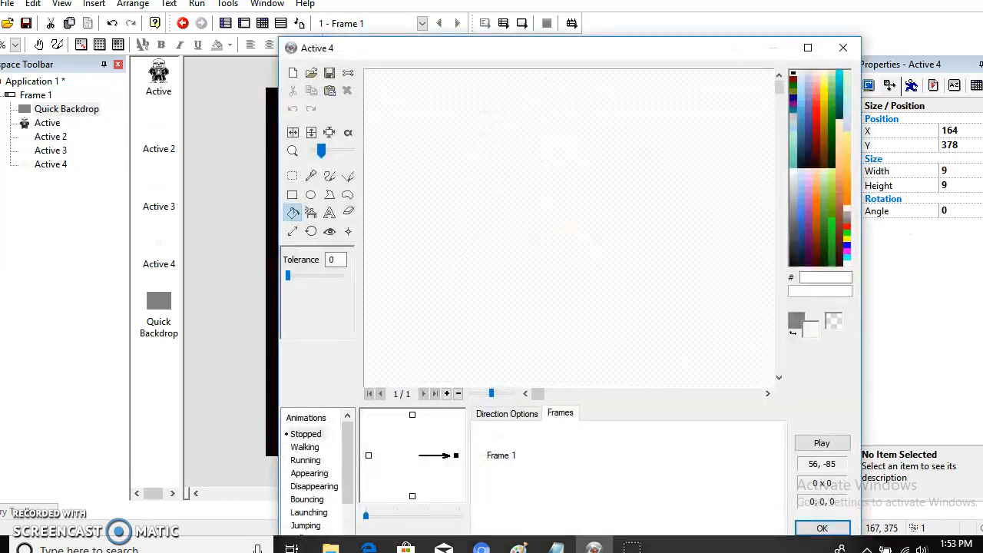
pyautogui.click(840, 40)
pyautogui.click(395, 378)
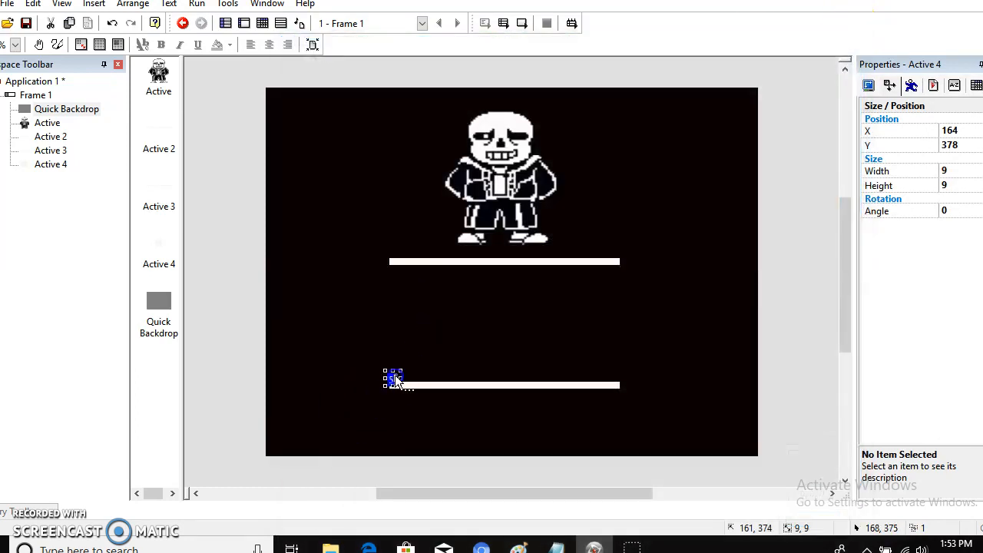
pyautogui.moveTo(391, 365); pyautogui.dragTo(462, 260)
pyautogui.click(417, 305)
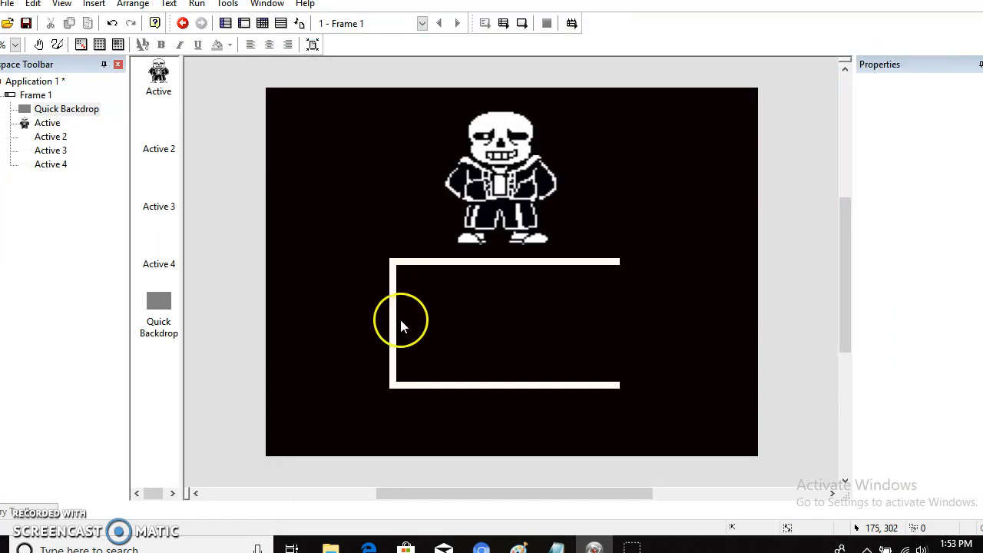
pyautogui.doubleClick(396, 322)
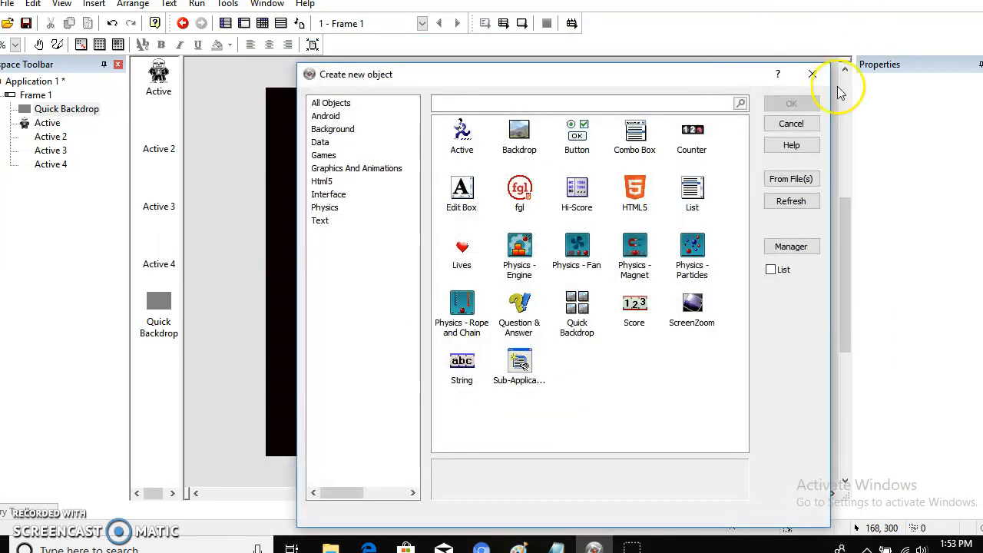
pyautogui.click(813, 79)
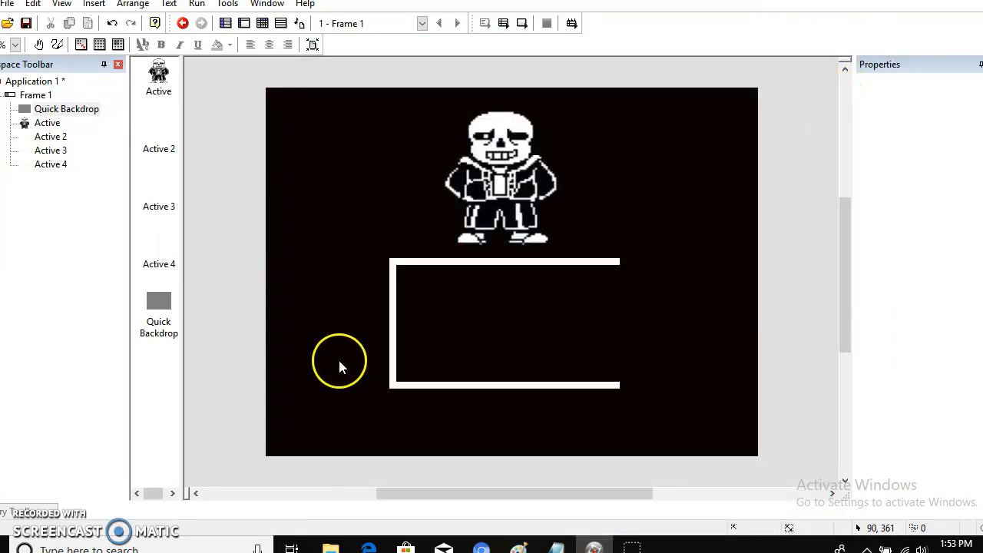
# Clone the vertical left bar as a separate object in two rows and one column with zero spacing.
pyautogui.click(392, 318)
pyautogui.moveTo(392, 318); pyautogui.dragTo(391, 318, button='right')
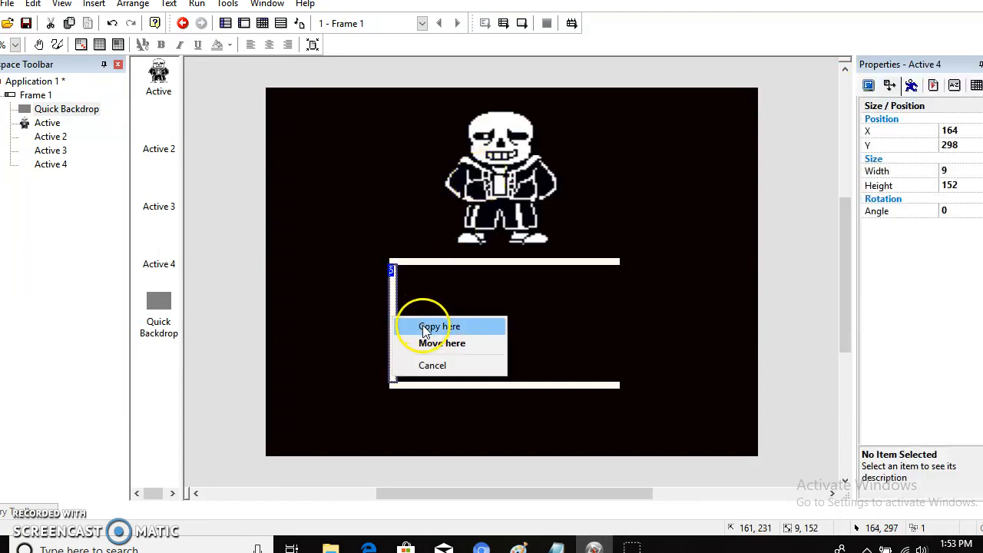
pyautogui.moveTo(388, 285); pyautogui.dragTo(394, 284, button='right')
pyautogui.rightClick(392, 284)
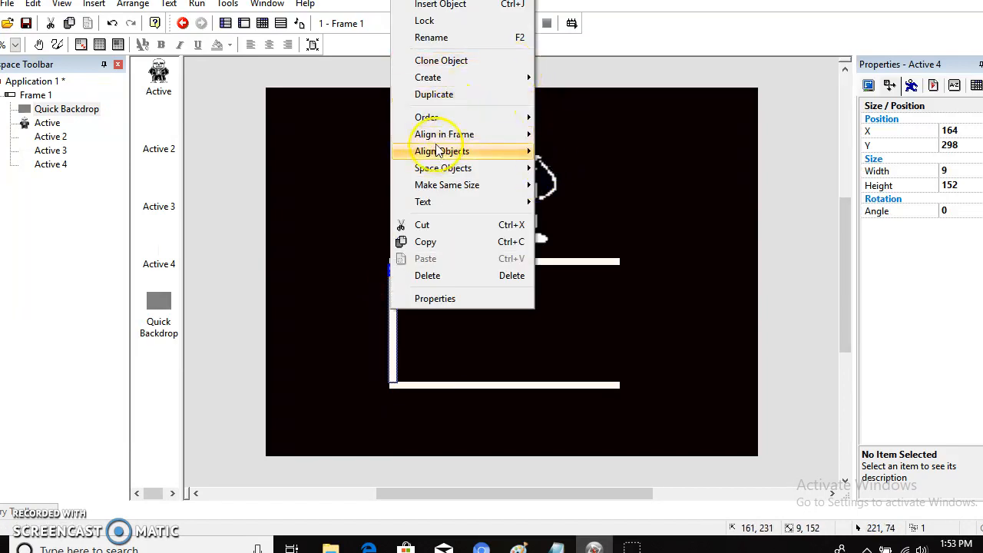
pyautogui.moveTo(439, 150)
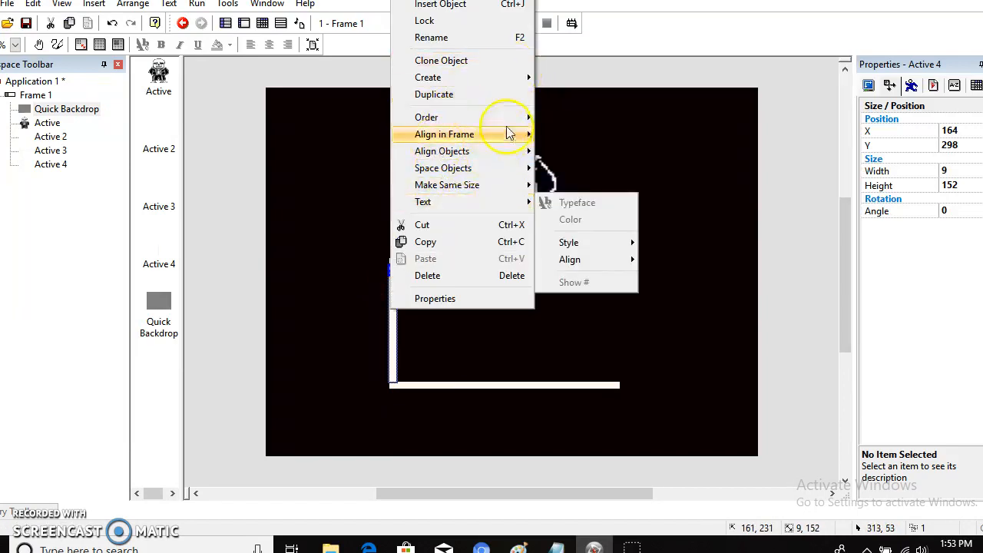
pyautogui.click(496, 61)
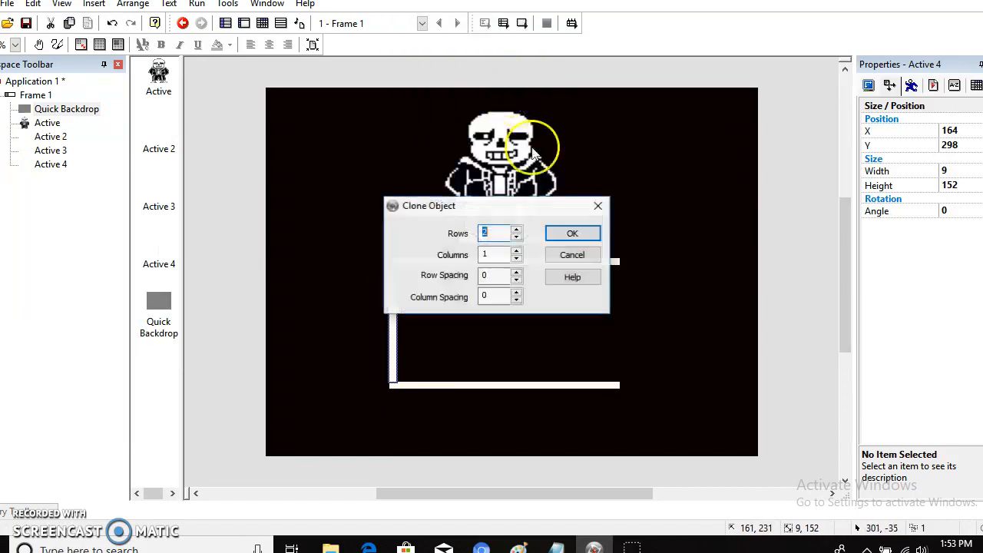
pyautogui.click(567, 234)
# Move the cloned vertical bar to the right end of the horizontal bars, about X 453 and Y 298, to close the box.
pyautogui.moveTo(390, 411); pyautogui.dragTo(609, 290)
pyautogui.click(624, 229)
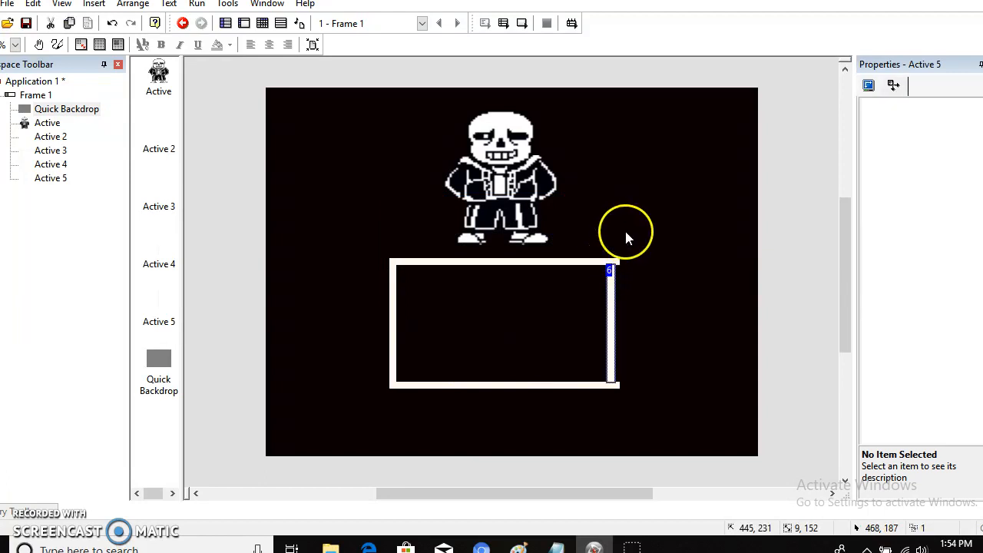
pyautogui.click(608, 313)
pyautogui.press('Right')
pyautogui.press('Right')
pyautogui.press('Right')
pyautogui.press('Right')
pyautogui.press('Right')
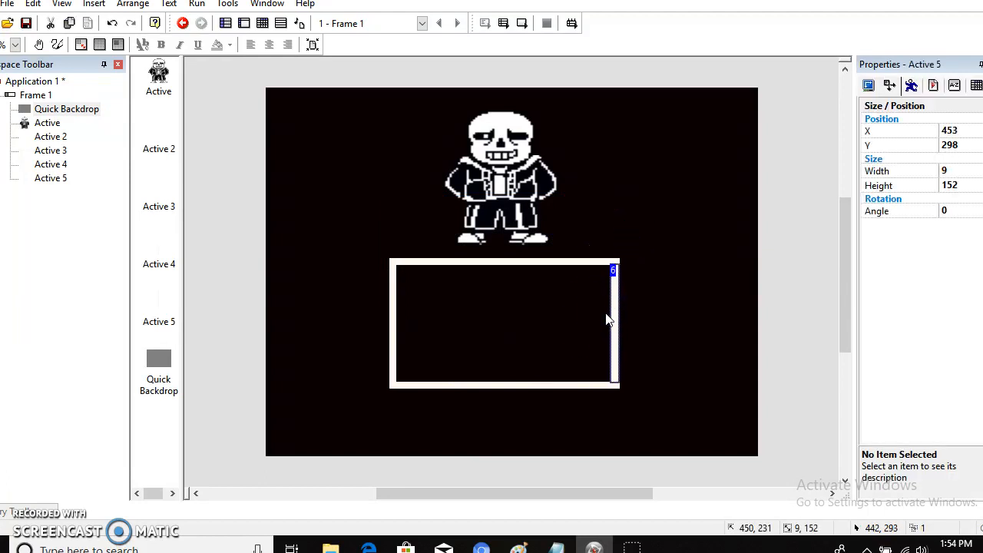
pyautogui.click(663, 313)
pyautogui.click(615, 320)
pyautogui.click(666, 289)
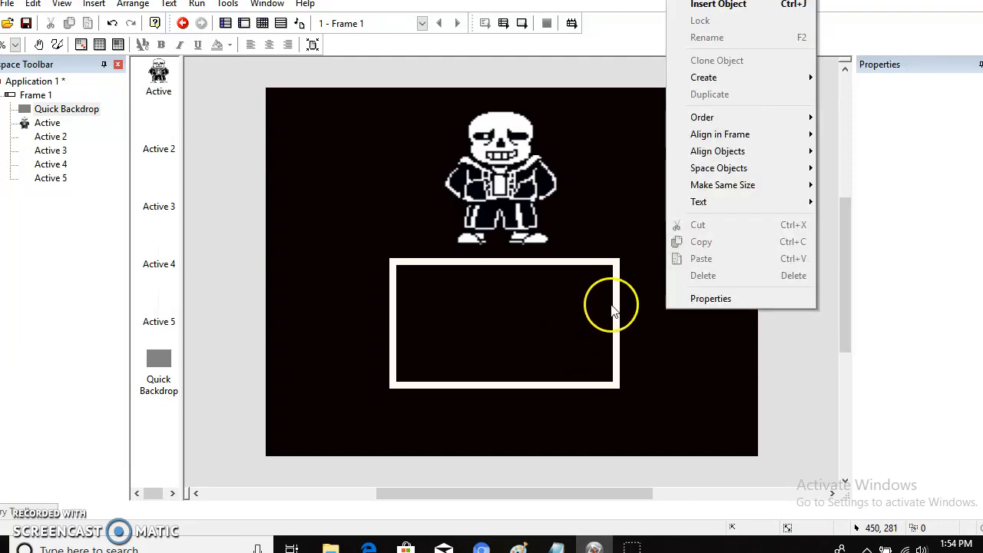
pyautogui.click(614, 305)
pyautogui.click(501, 390)
pyautogui.rightClick(501, 387)
pyautogui.click(501, 388)
pyautogui.rightClick(500, 387)
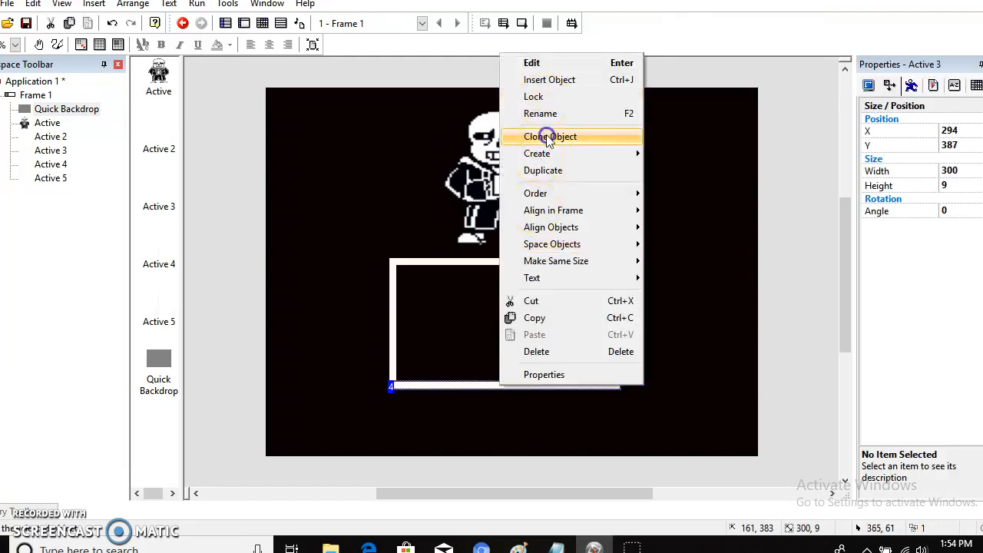
pyautogui.click(550, 136)
pyautogui.click(597, 204)
pyautogui.click(503, 413)
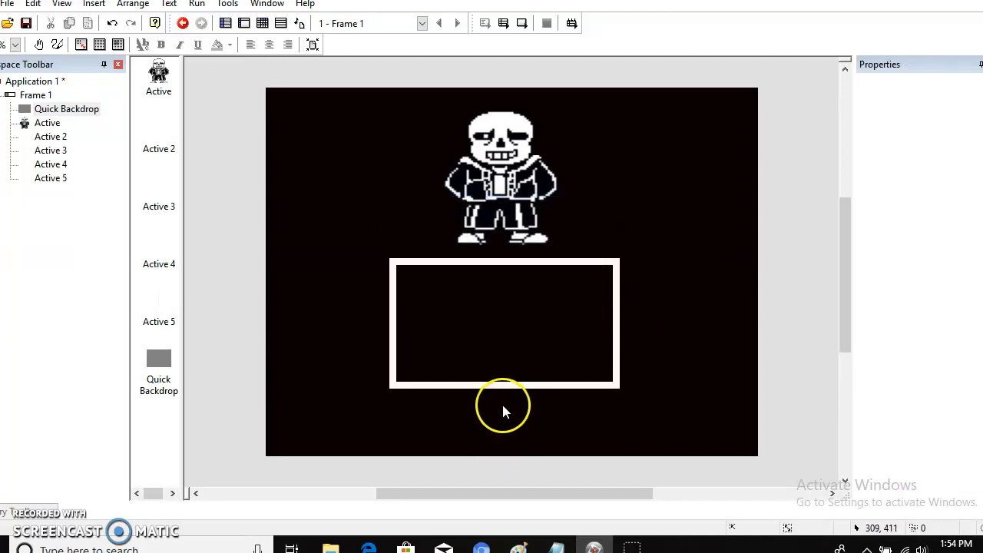
# Clone the box's lower bar to create another bar directly beneath it.
pyautogui.click(510, 388)
pyautogui.rightClick(510, 388)
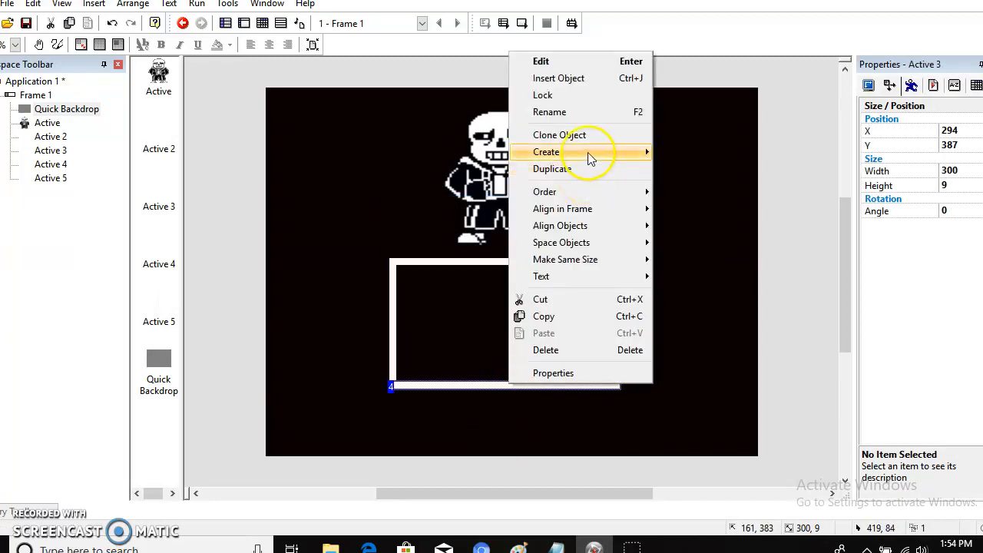
pyautogui.click(553, 134)
pyautogui.click(571, 232)
pyautogui.click(456, 398)
pyautogui.click(456, 398)
# Try to shorten the new bar beneath the box to a width of about 68.
pyautogui.click(514, 394)
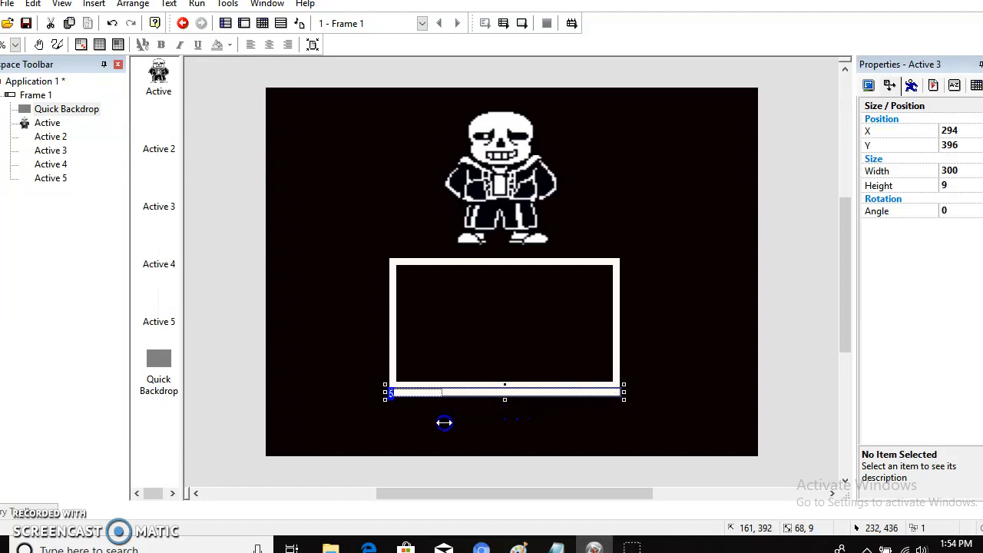
pyautogui.moveTo(444, 422); pyautogui.dragTo(446, 424)
pyautogui.click(444, 384)
pyautogui.click(419, 395)
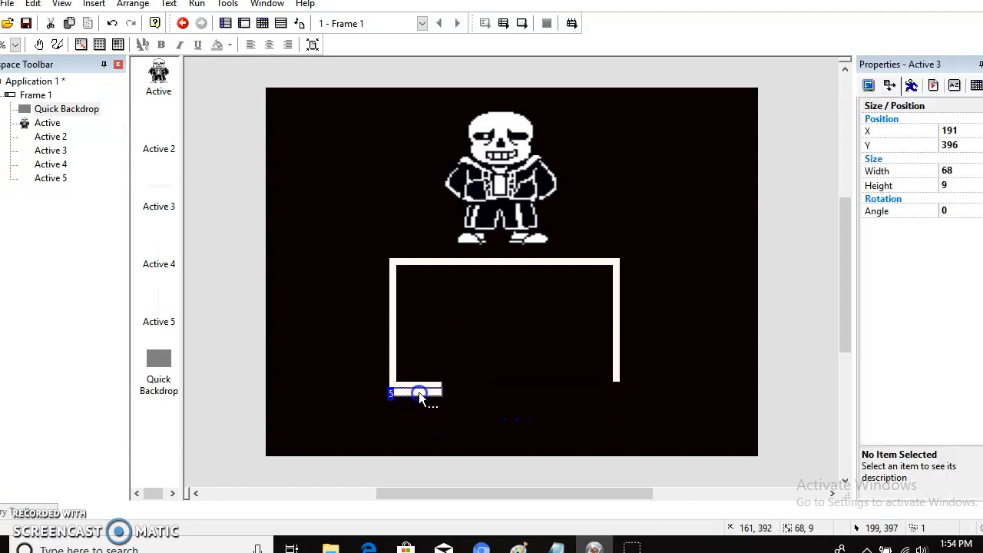
# Undo the shortening and the cloning of the box's lower bar.
pyautogui.click(113, 23)
pyautogui.click(367, 192)
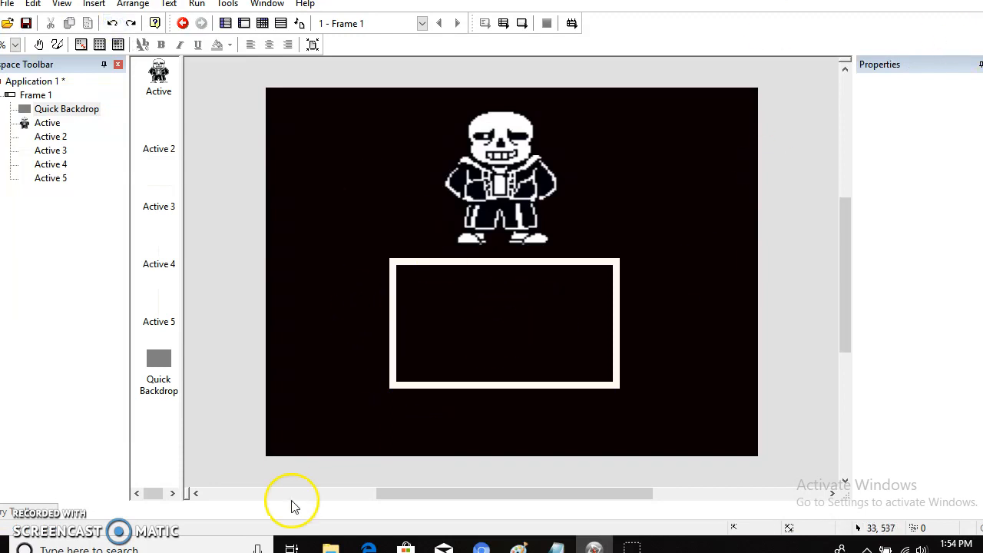
pyautogui.rightClick(493, 393)
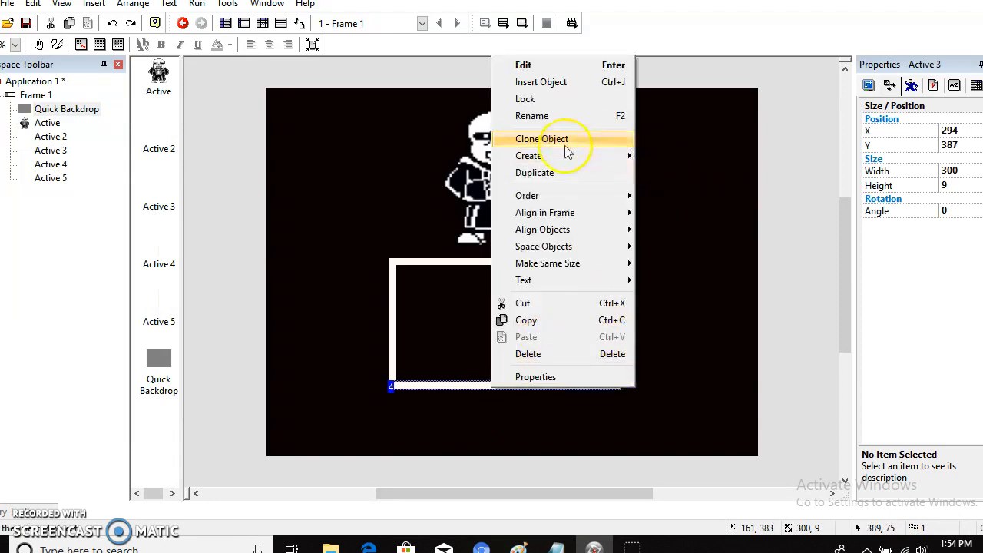
pyautogui.click(715, 284)
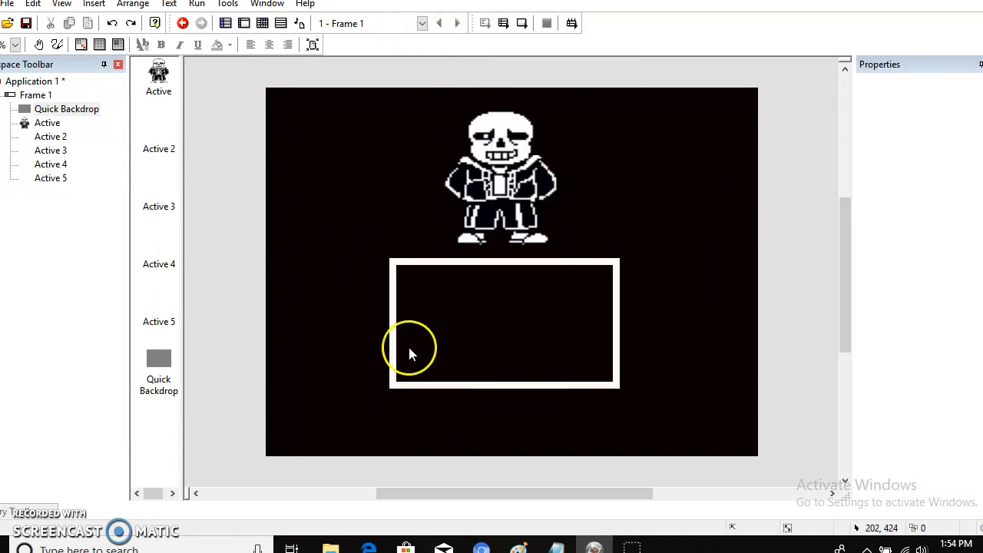
pyautogui.rightClick(500, 309)
pyautogui.click(564, 15)
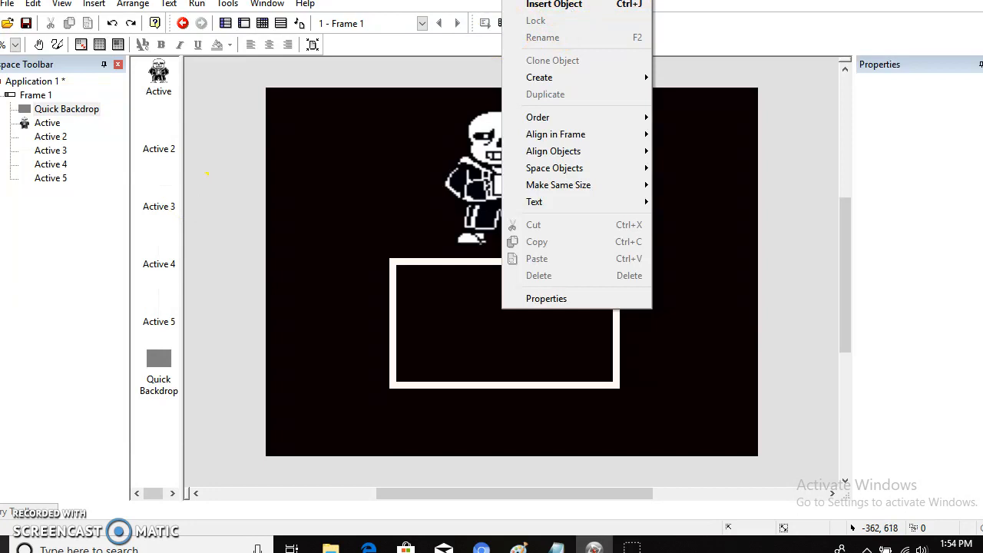
pyautogui.click(338, 321)
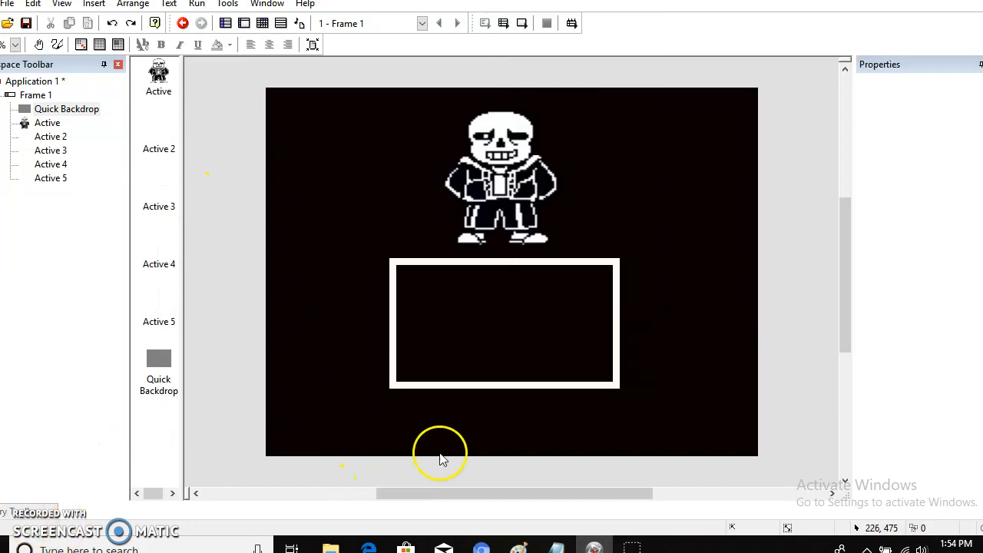
# Insert a new Active object inside the white box at about X 300, Y 297.
pyautogui.rightClick(486, 297)
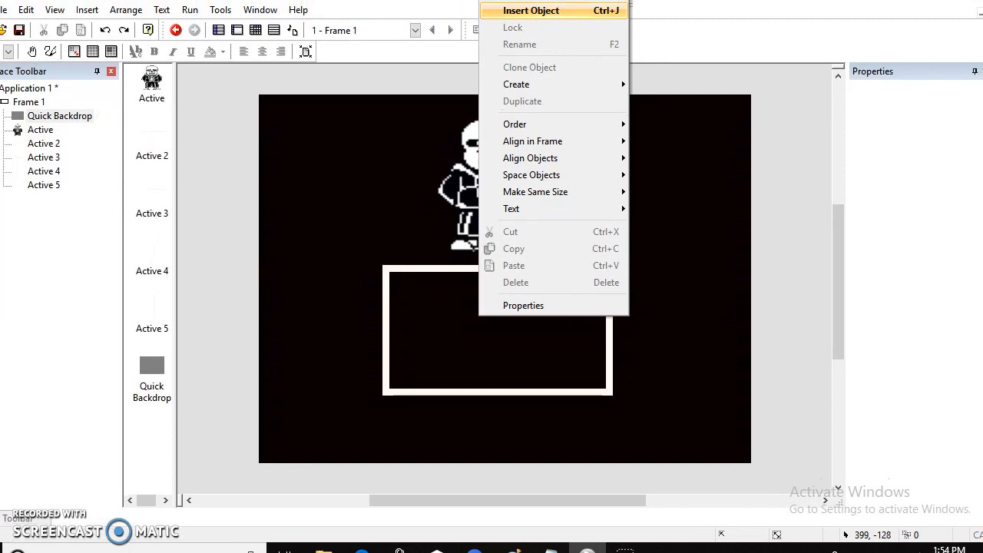
pyautogui.click(551, 15)
pyautogui.click(464, 150)
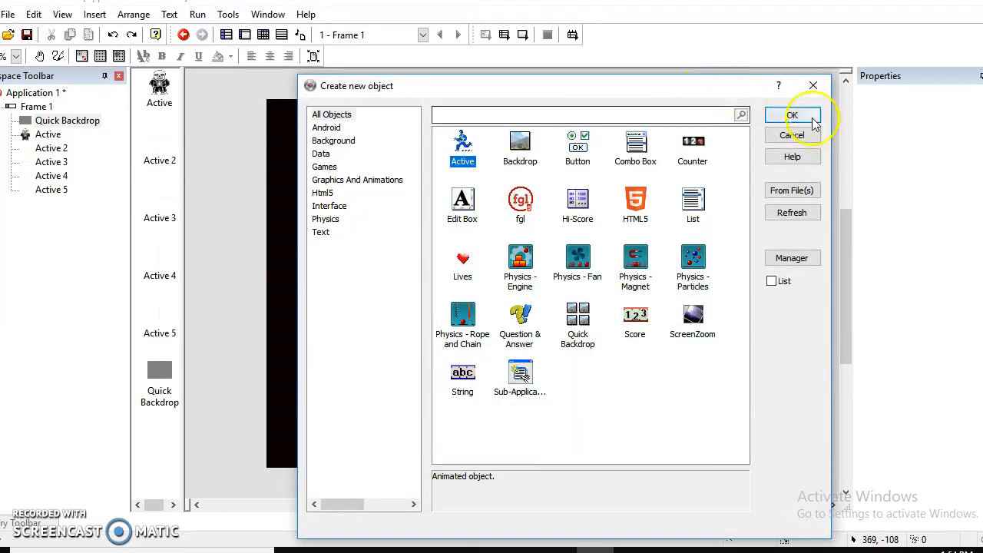
pyautogui.click(792, 116)
pyautogui.click(498, 327)
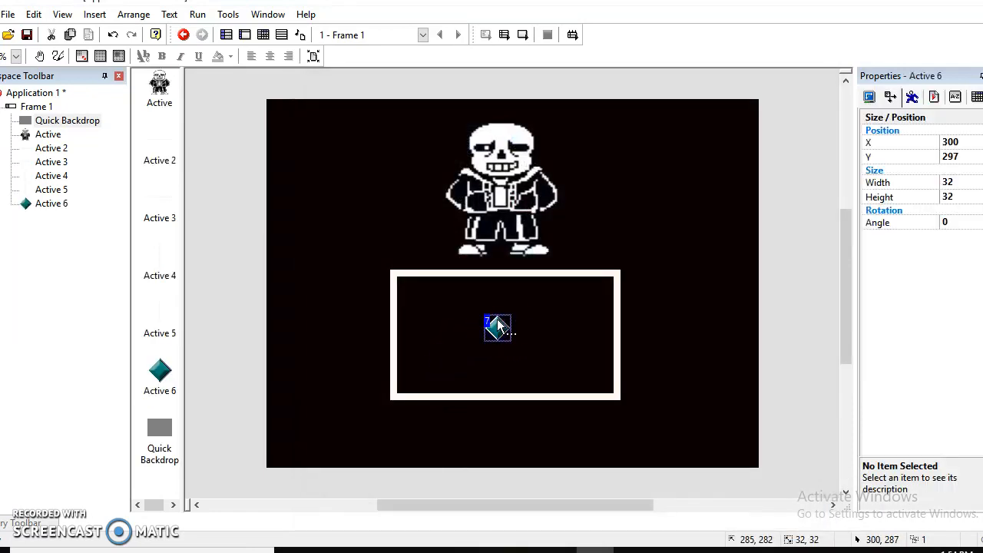
# Give the new Active object inside the box Eight Directions movement with a speed of 30.
pyautogui.click(912, 97)
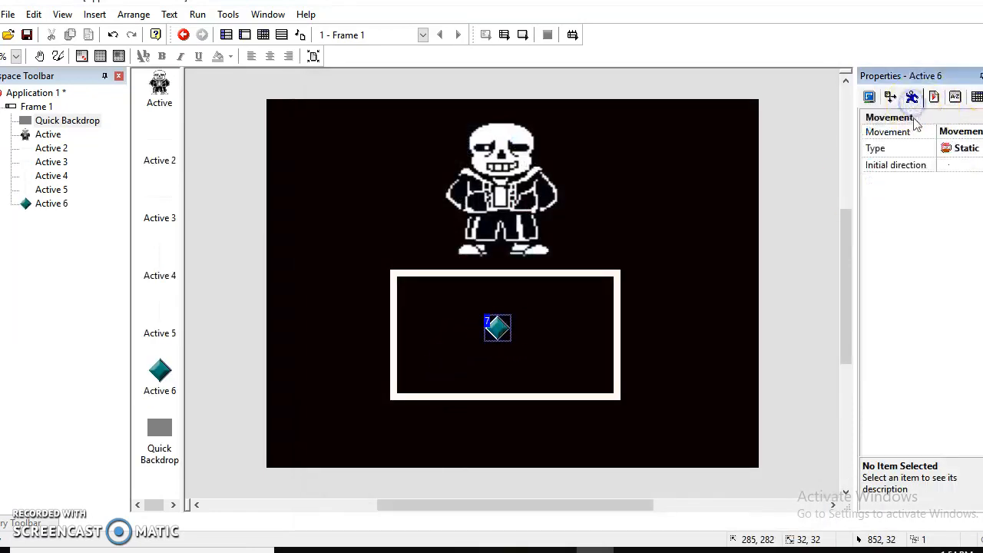
pyautogui.click(960, 148)
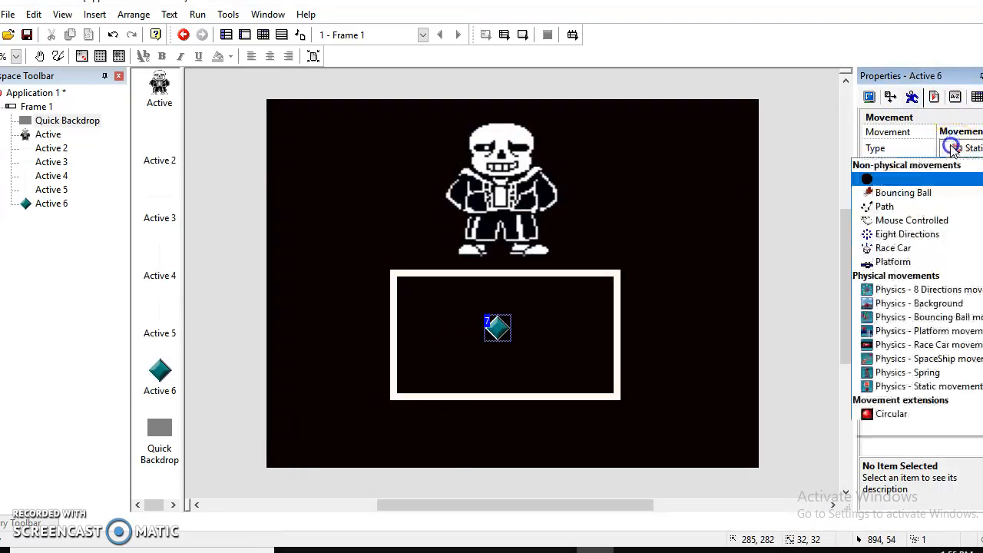
pyautogui.click(908, 236)
pyautogui.click(958, 233)
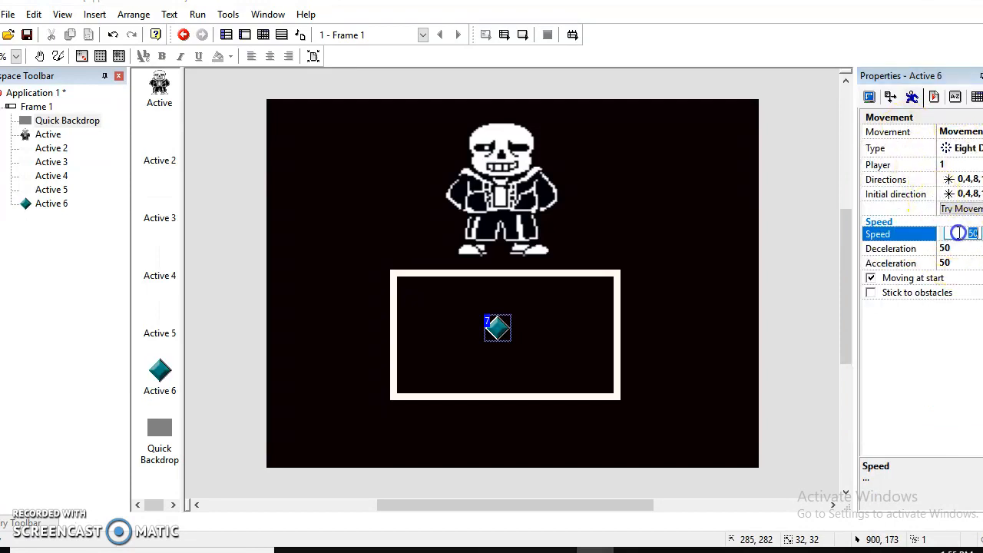
pyautogui.write('30')
pyautogui.click(726, 290)
# Open the player object's image for editing and clear its default diamond picture.
pyautogui.click(497, 328)
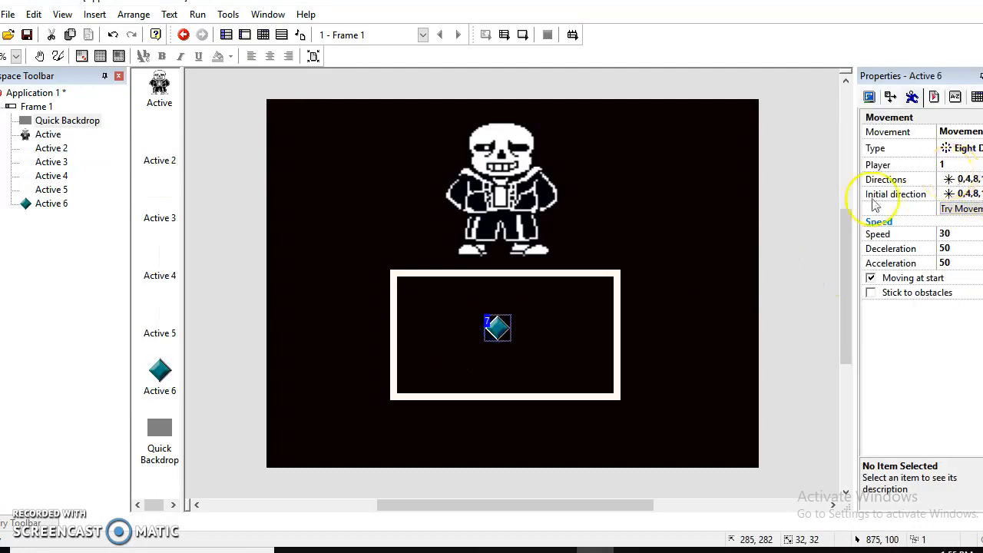
pyautogui.doubleClick(496, 326)
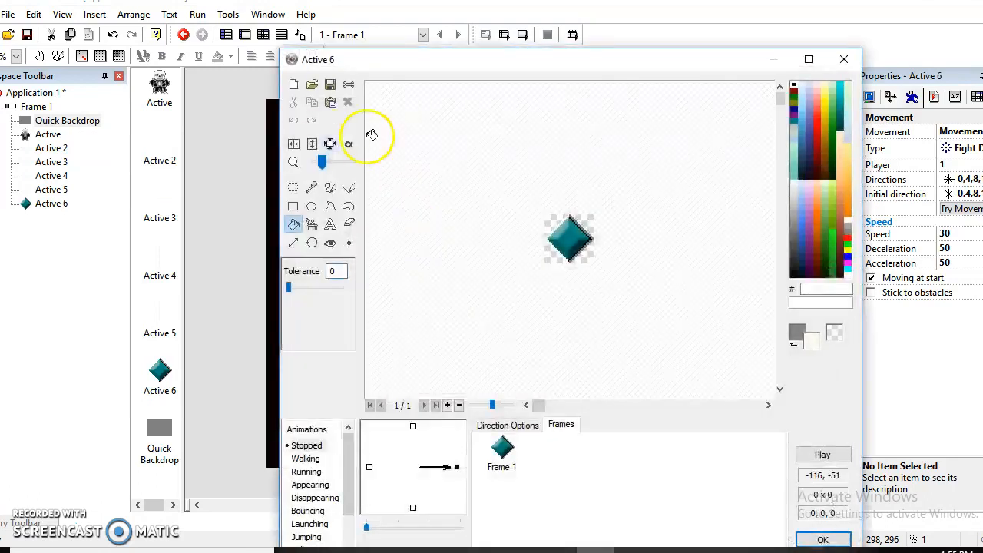
pyautogui.click(294, 85)
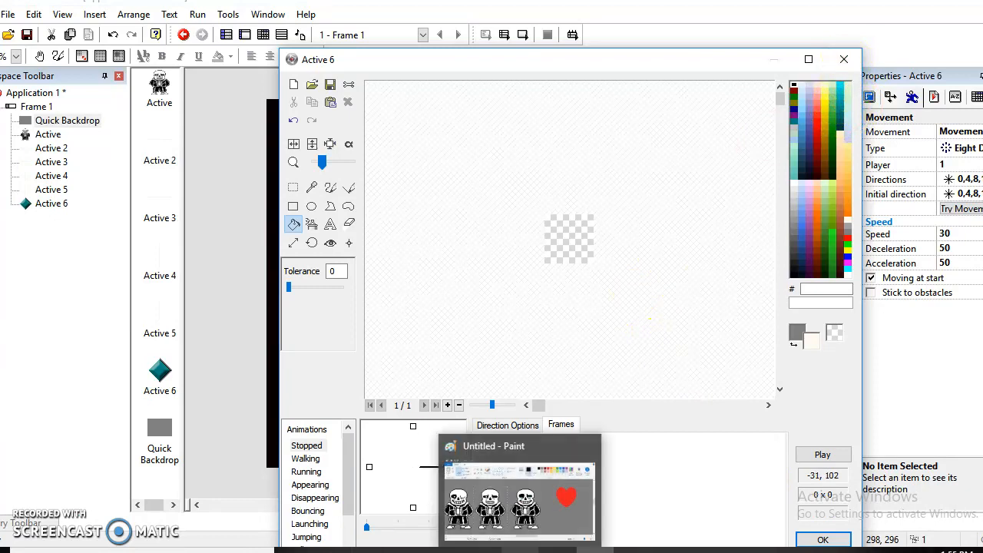
# Switch to Paint and copy the red heart with a selection of about 49 × 51 px.
pyautogui.click(519, 550)
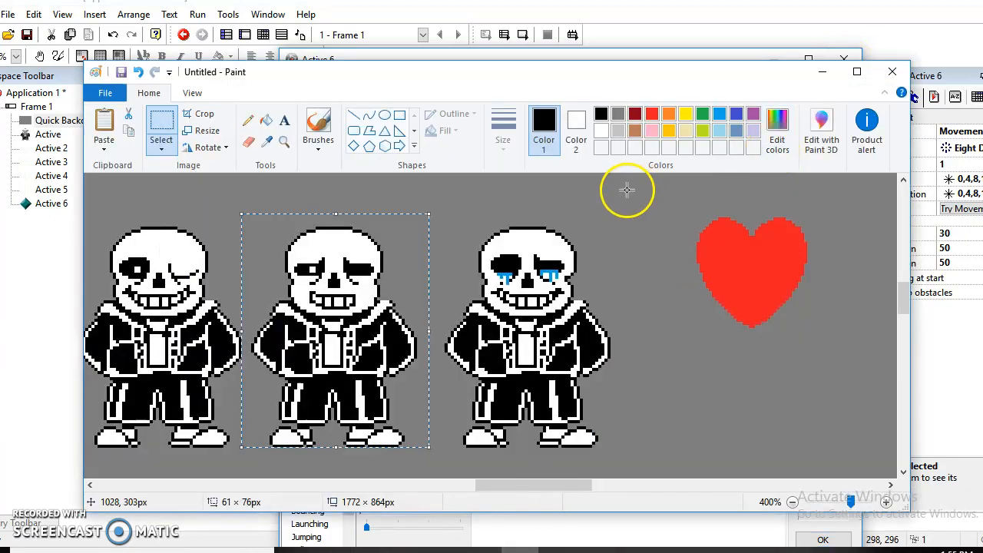
pyautogui.click(740, 209)
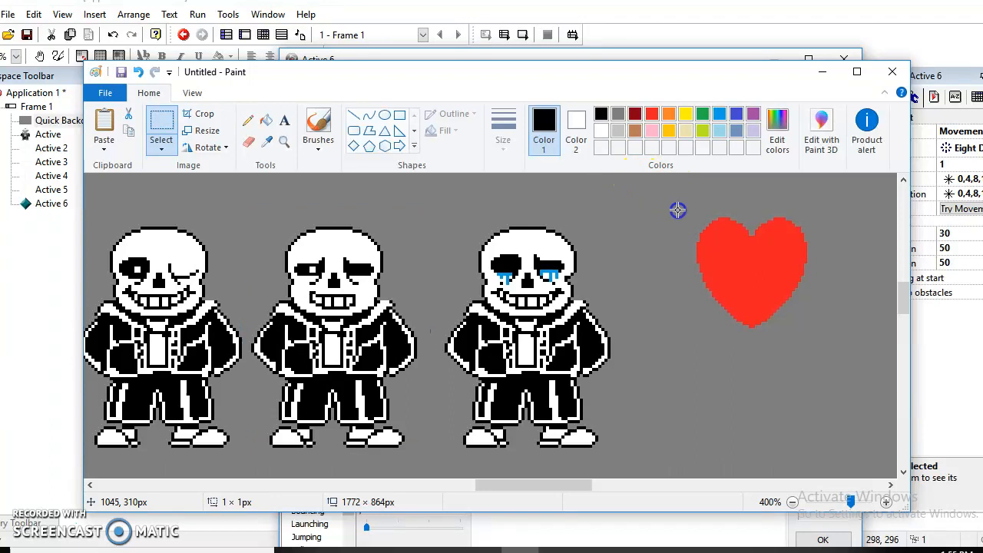
pyautogui.moveTo(824, 366); pyautogui.dragTo(825, 365)
pyautogui.rightClick(799, 295)
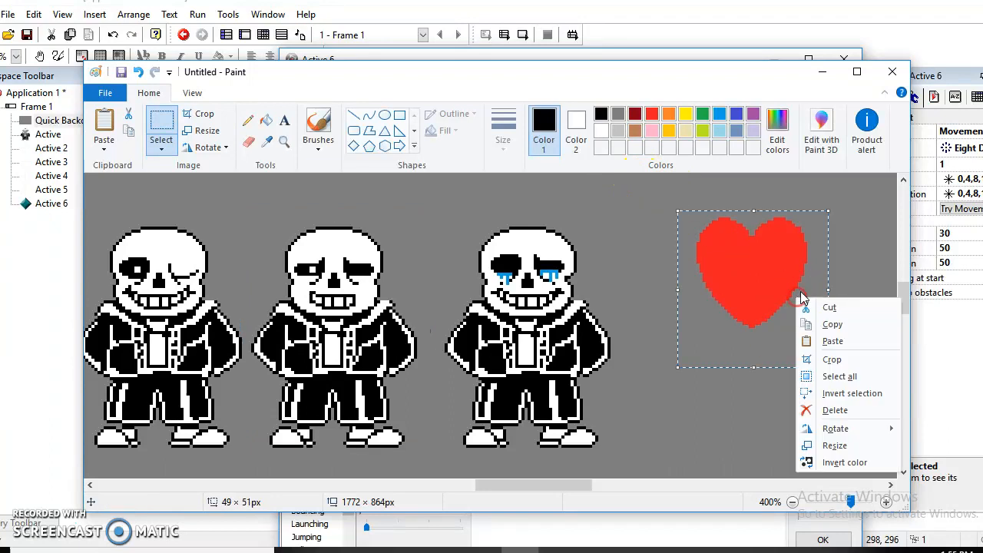
pyautogui.click(830, 325)
# Return to Clickteam Fusion and paste the heart into the empty image, enlarging the canvas to fit.
pyautogui.click(595, 550)
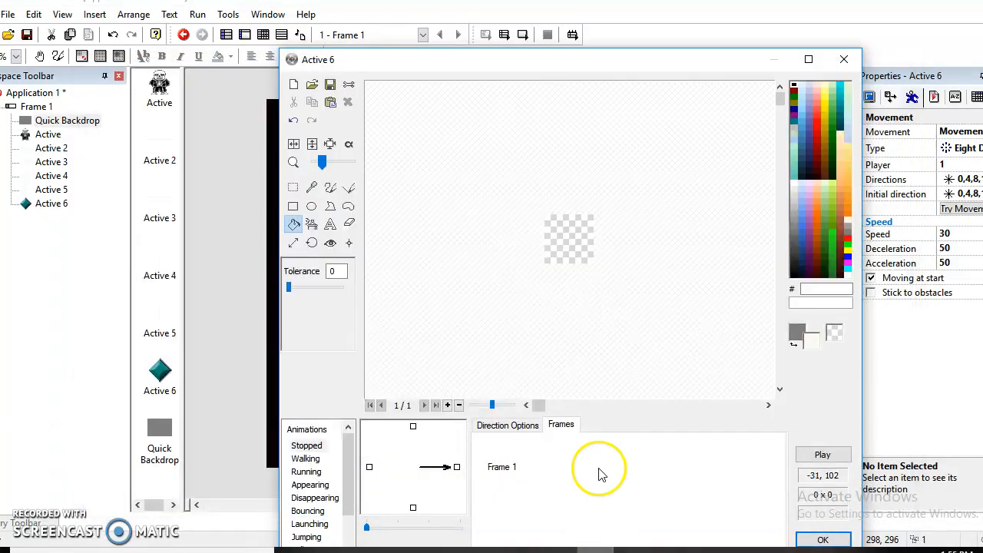
pyautogui.click(330, 103)
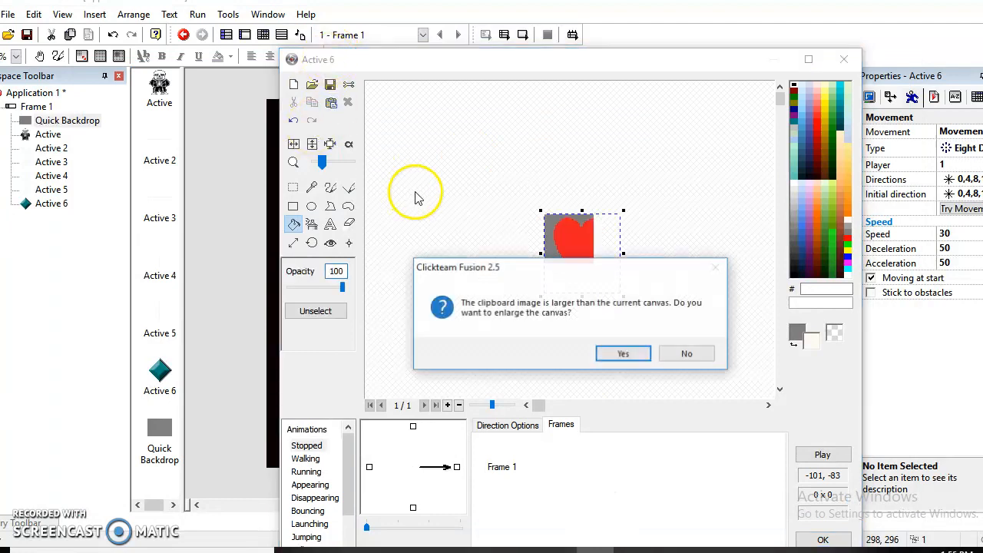
pyautogui.click(623, 351)
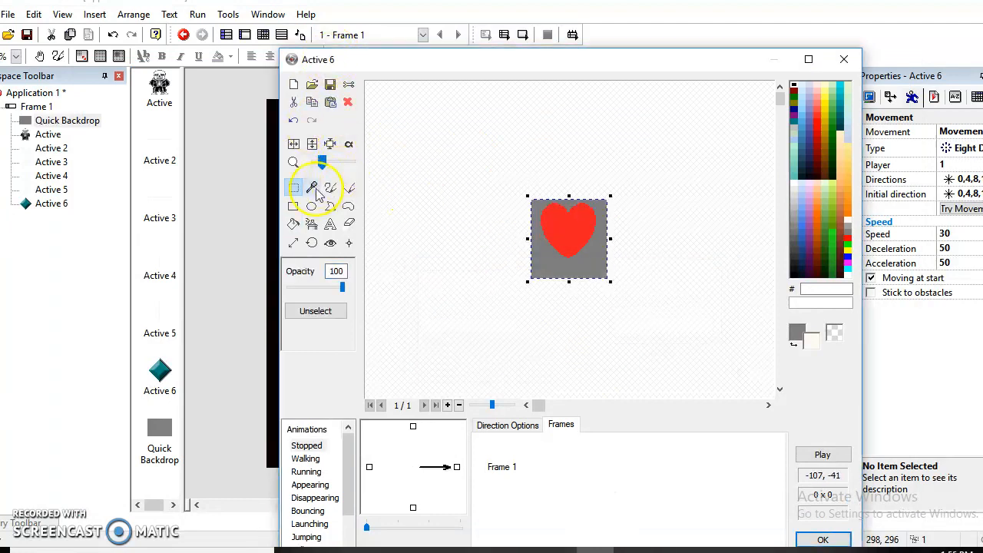
# Fill the grey background around the heart with transparency, crop the canvas to the heart and accept the image.
pyautogui.click(433, 170)
pyautogui.click(292, 227)
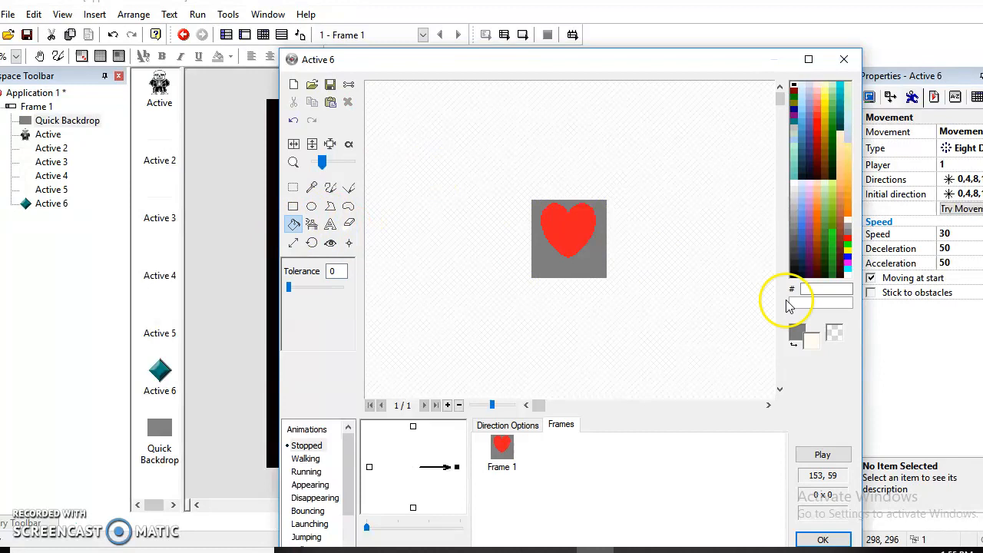
pyautogui.click(595, 267)
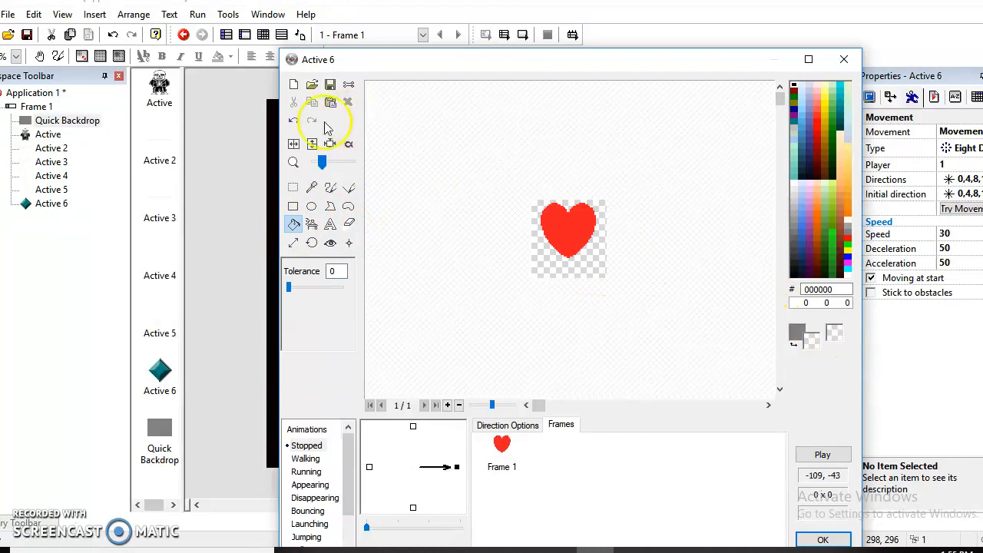
pyautogui.click(330, 144)
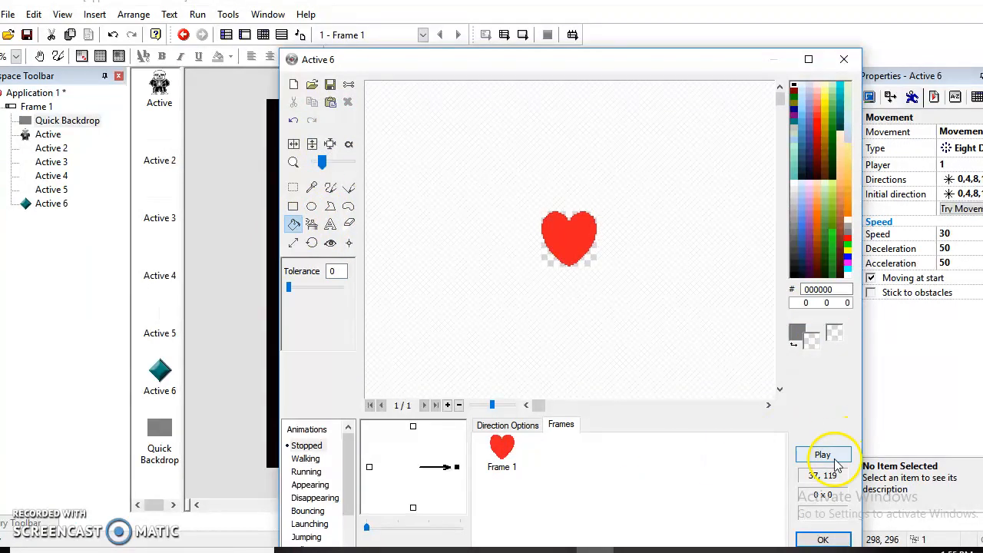
pyautogui.click(803, 538)
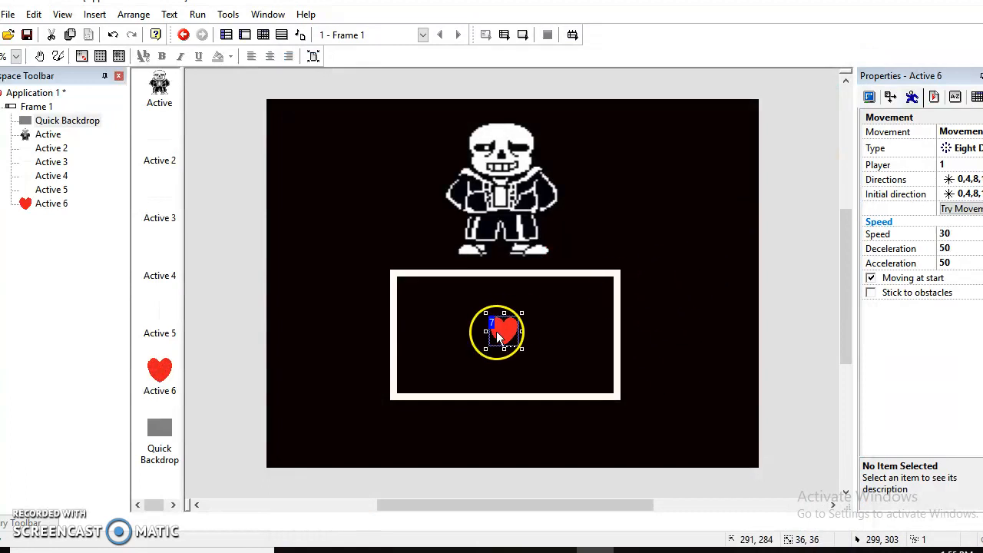
# Set the heart's width and height to 15.
pyautogui.click(893, 98)
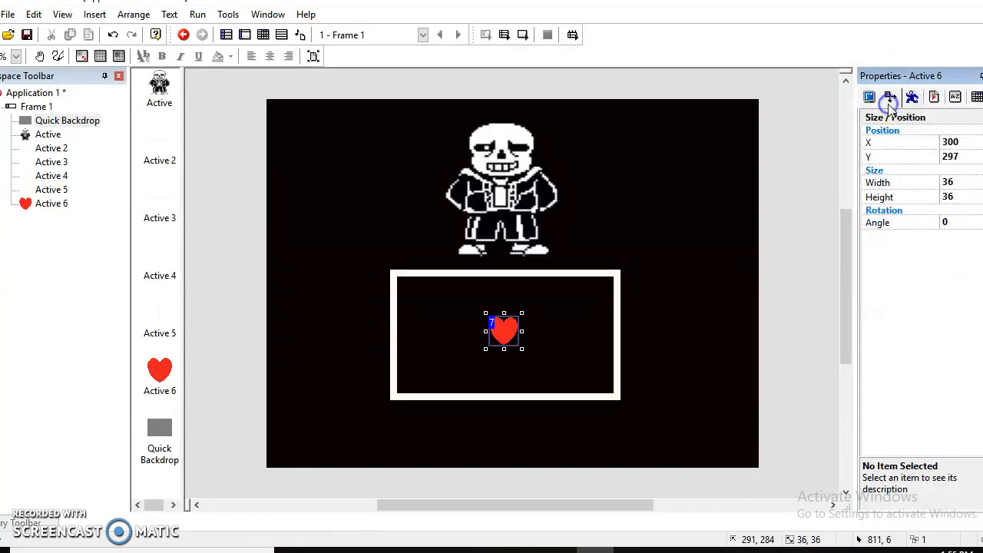
pyautogui.click(965, 184)
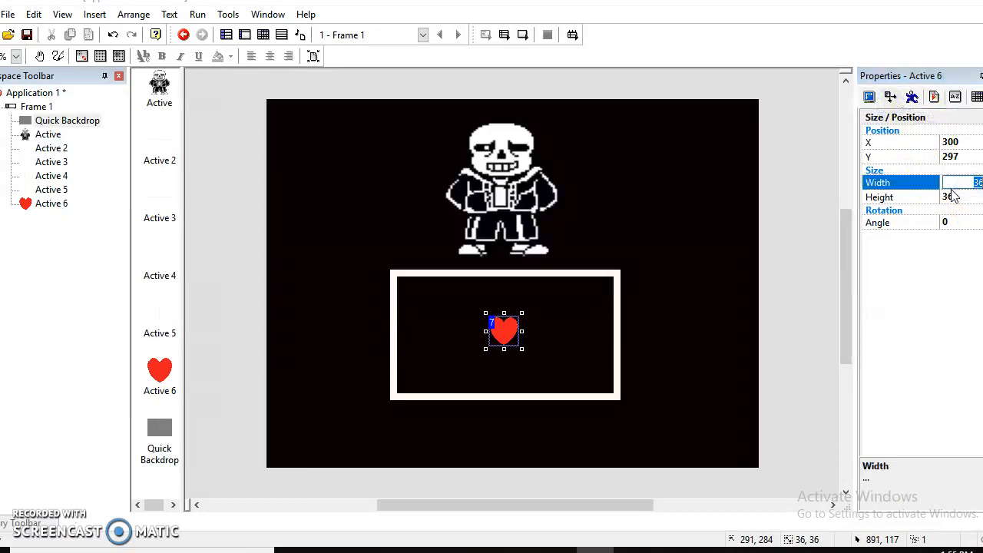
pyautogui.click(953, 198)
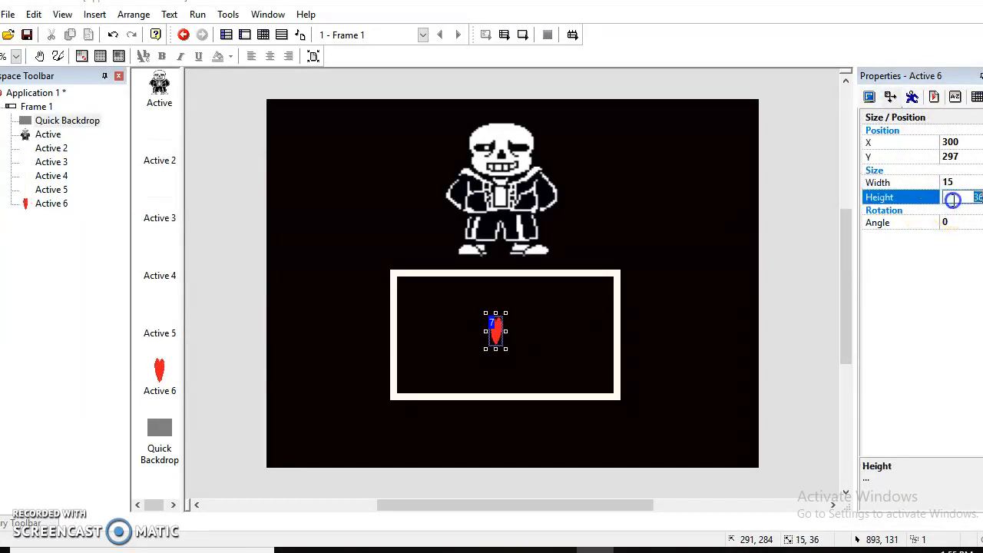
pyautogui.press('Return')
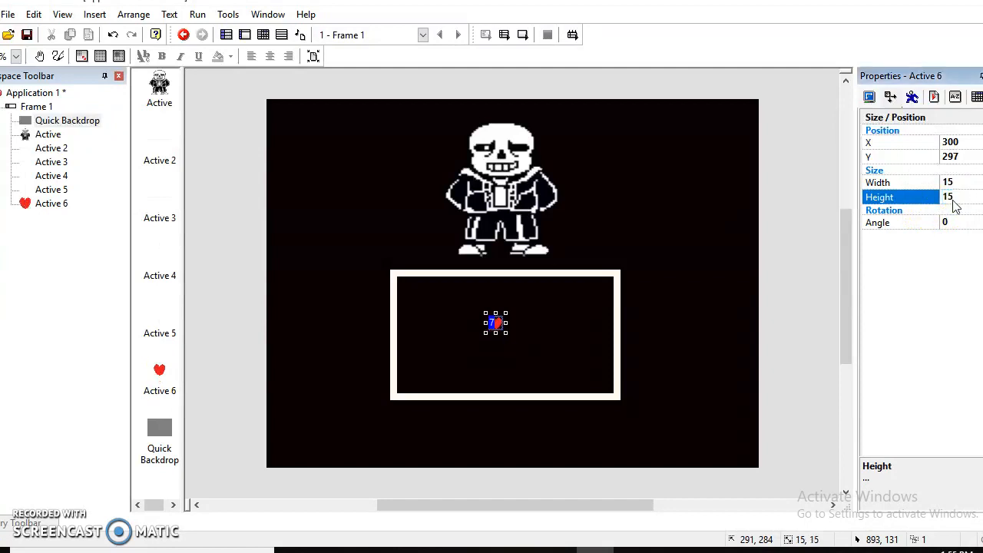
pyautogui.click(692, 316)
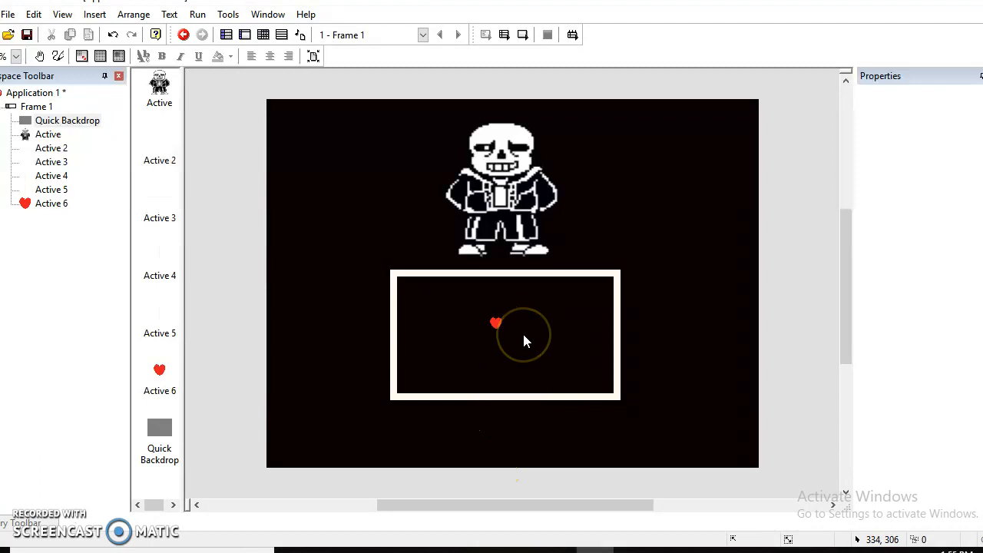
pyautogui.doubleClick(503, 330)
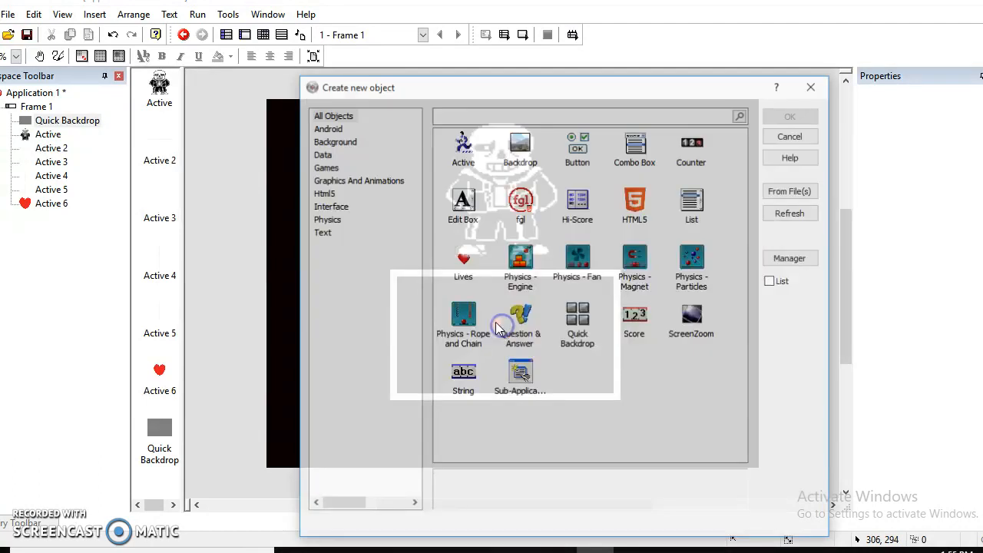
pyautogui.click(812, 85)
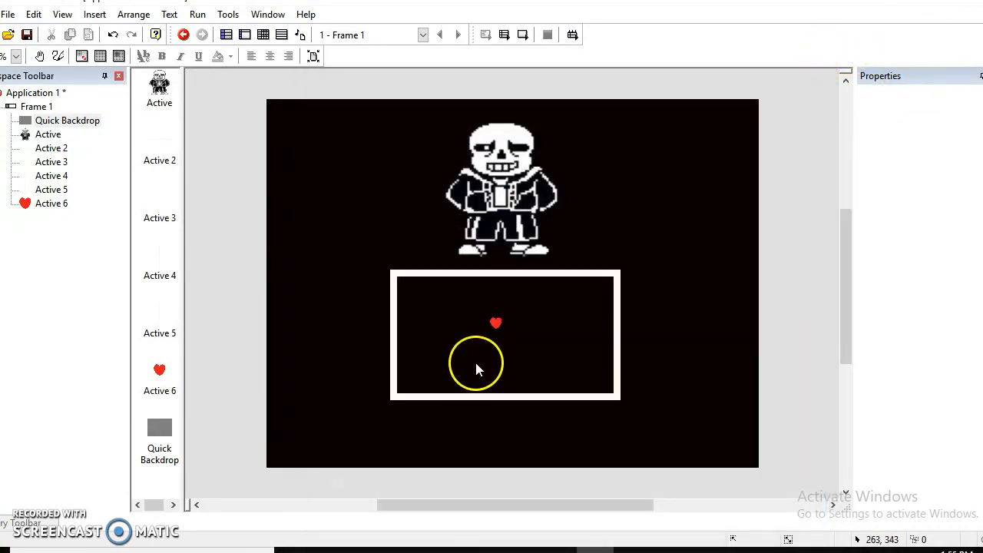
pyautogui.doubleClick(499, 315)
pyautogui.click(809, 85)
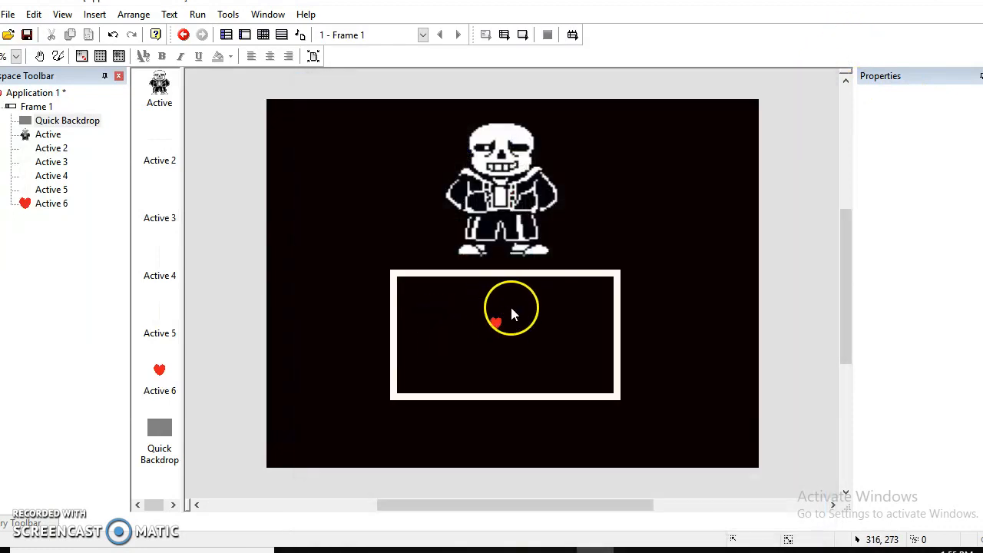
# Examine the resized heart's pixels up close in the image editor.
pyautogui.doubleClick(492, 322)
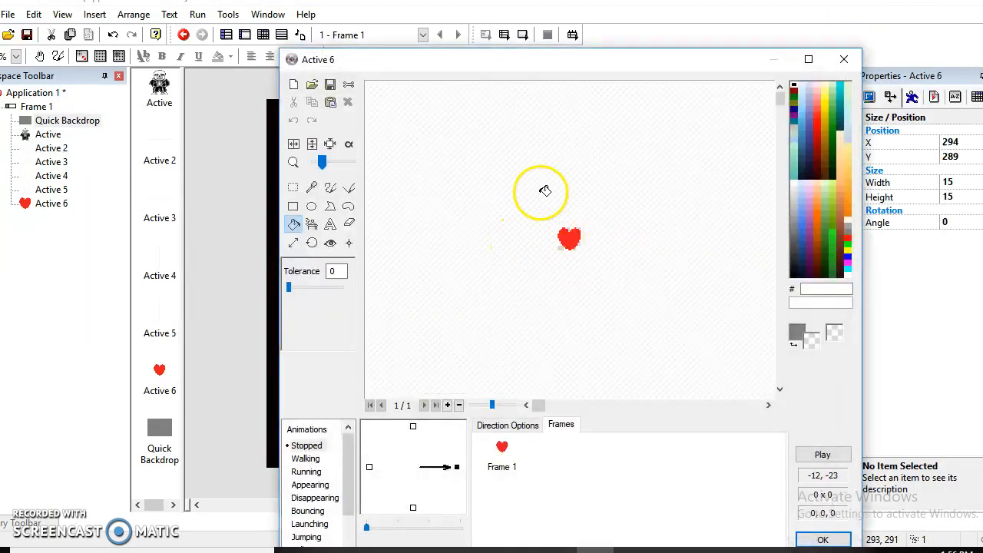
pyautogui.scroll(4, 679, 230)
pyautogui.scroll(-1, 680, 231)
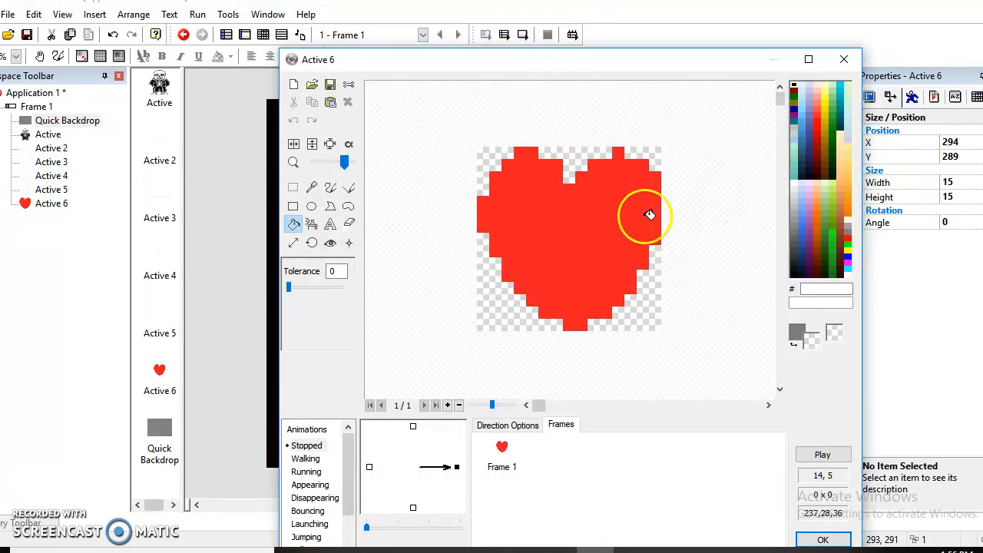
pyautogui.click(821, 540)
pyautogui.click(606, 203)
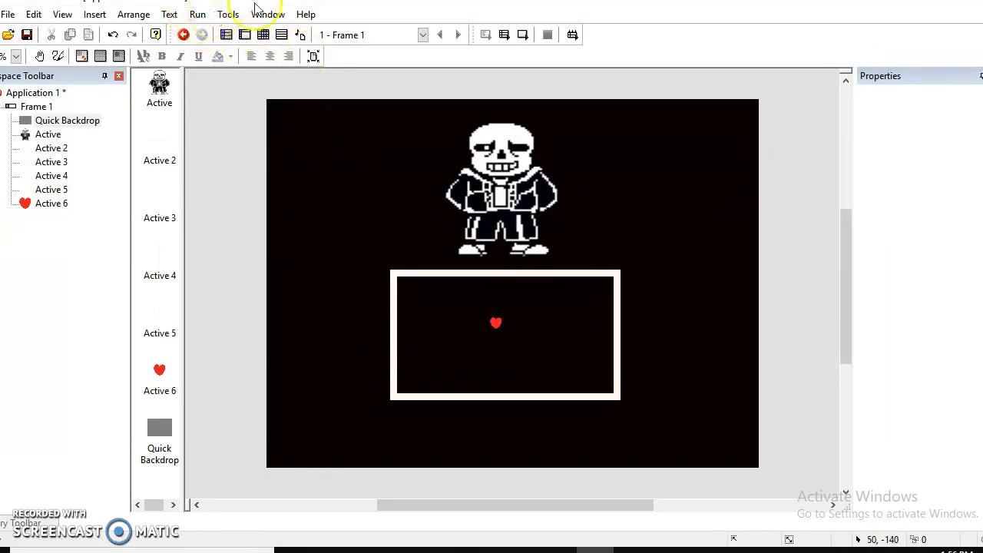
# Try to run the application to test the battle scene.
pyautogui.click(198, 13)
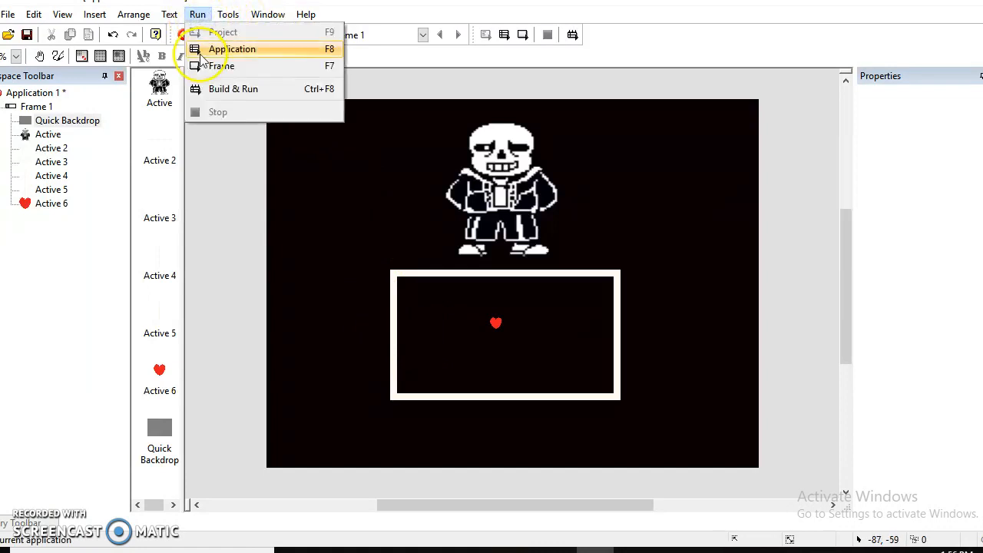
pyautogui.click(202, 52)
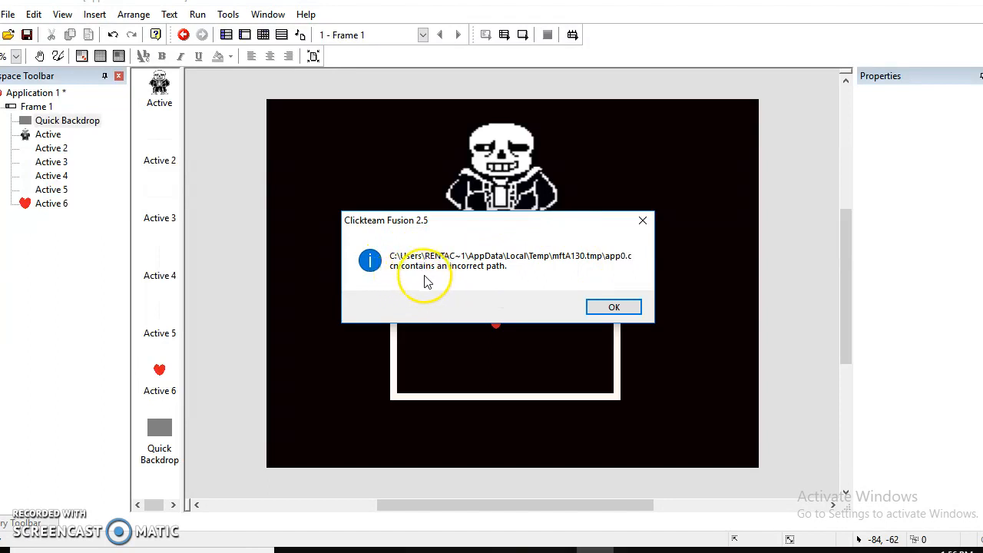
pyautogui.click(590, 306)
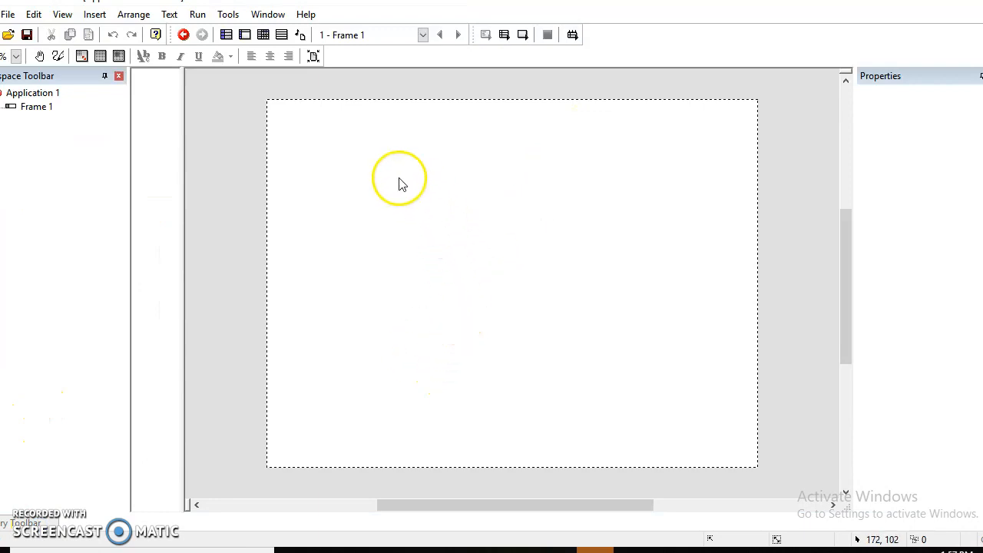
# Insert a Quick Backdrop object into the empty frame at about X 353, Y 160.
pyautogui.rightClick(400, 182)
pyautogui.click(454, 204)
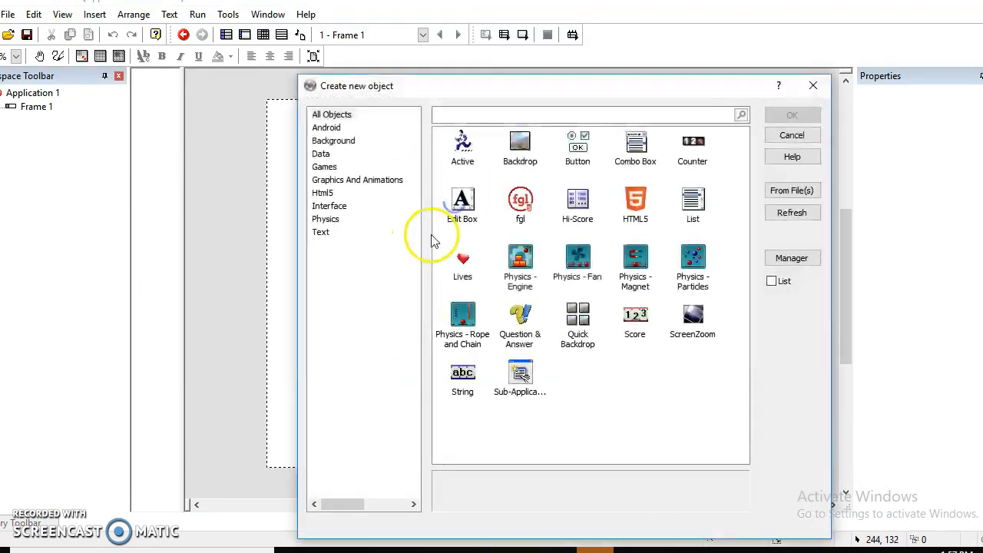
pyautogui.click(578, 317)
pyautogui.click(792, 114)
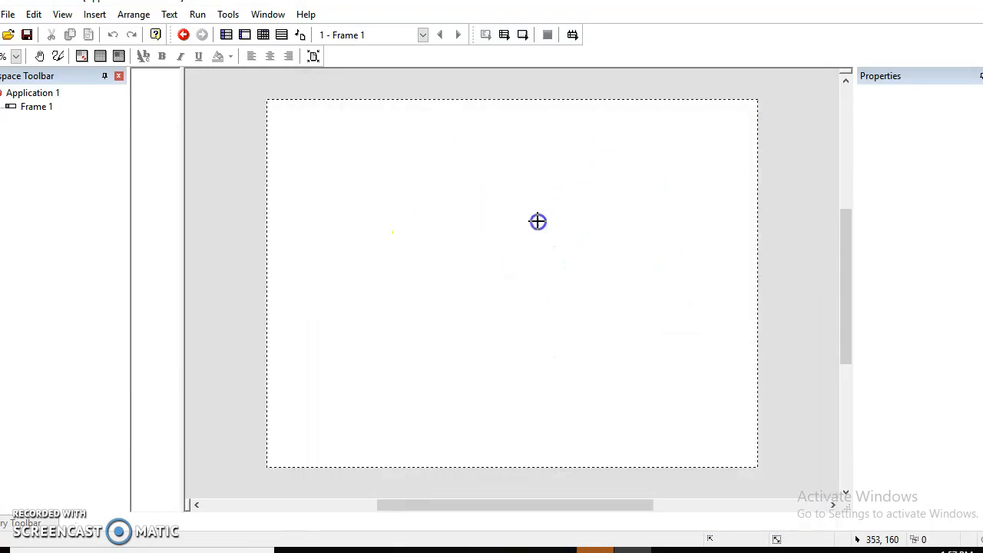
pyautogui.click(538, 222)
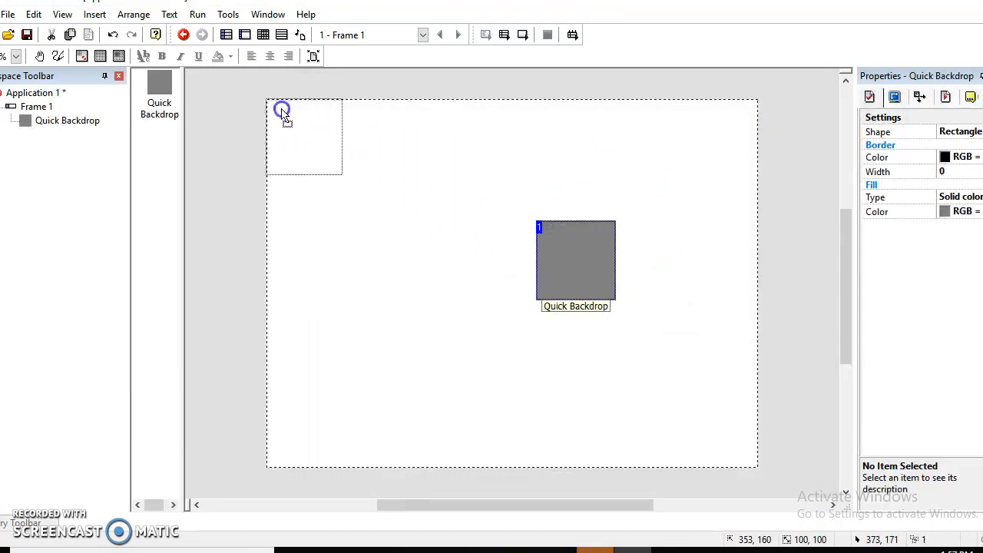
# Move the Quick Backdrop to X 0, Y 0 and stretch it over the whole frame, about 641 by 480.
pyautogui.moveTo(282, 111); pyautogui.dragTo(282, 109)
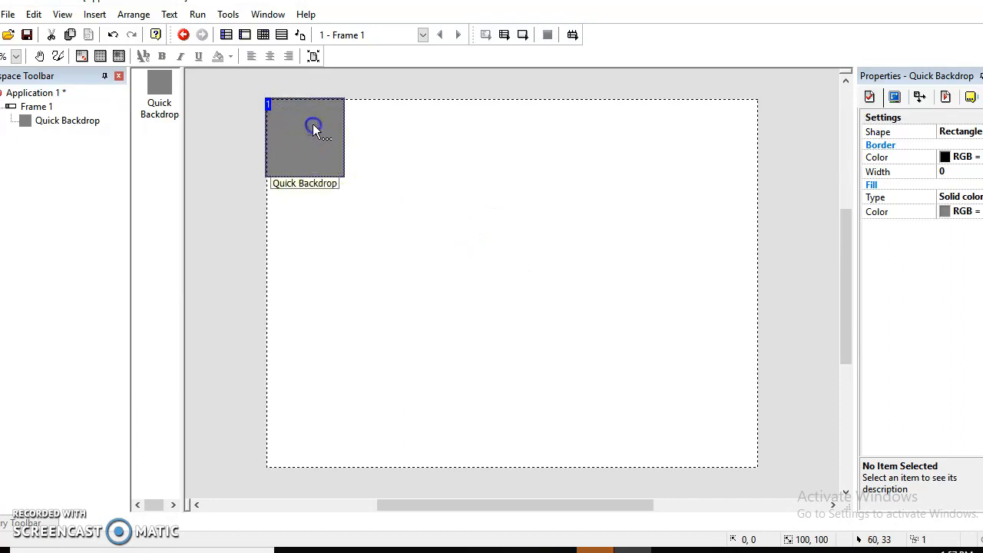
pyautogui.moveTo(345, 143); pyautogui.dragTo(757, 187)
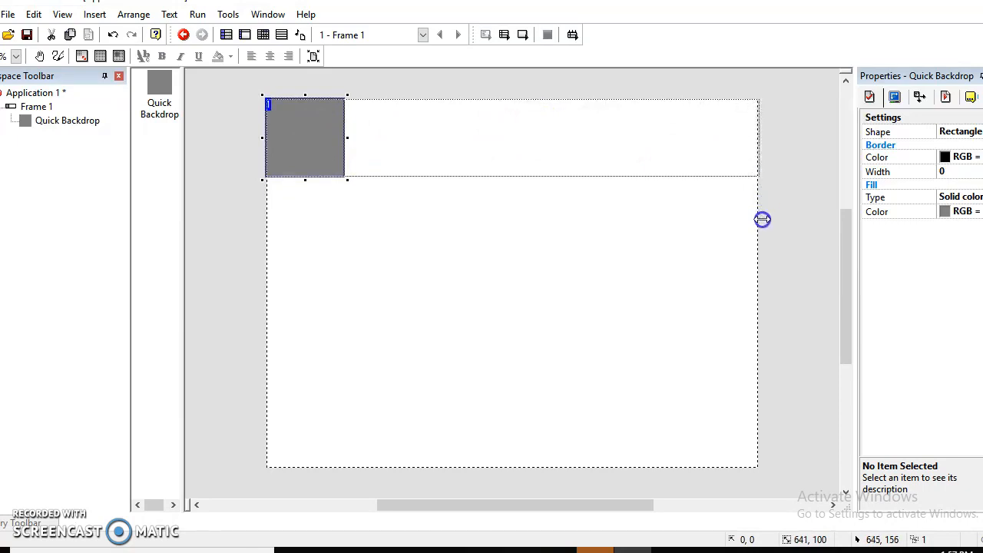
pyautogui.moveTo(762, 220); pyautogui.dragTo(762, 220)
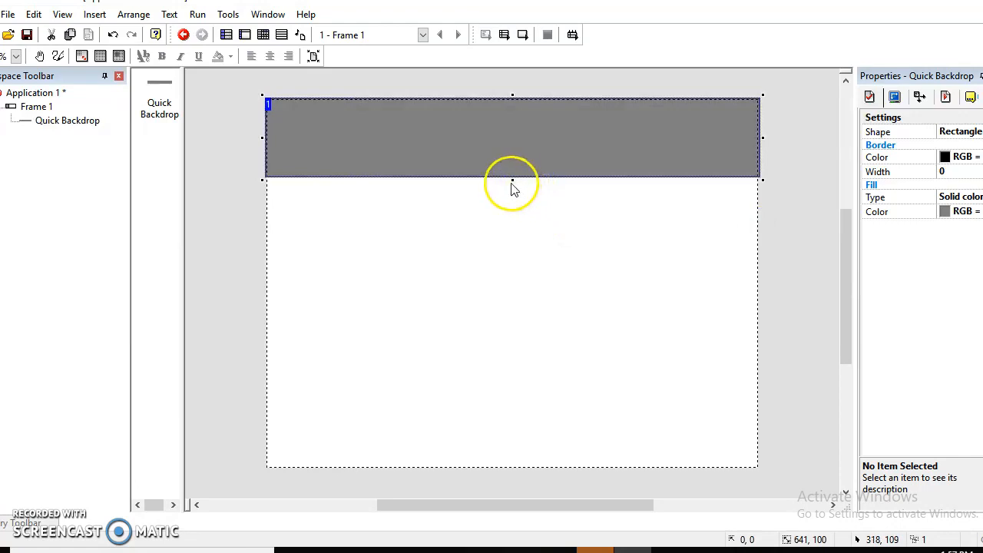
pyautogui.moveTo(514, 178); pyautogui.dragTo(500, 470)
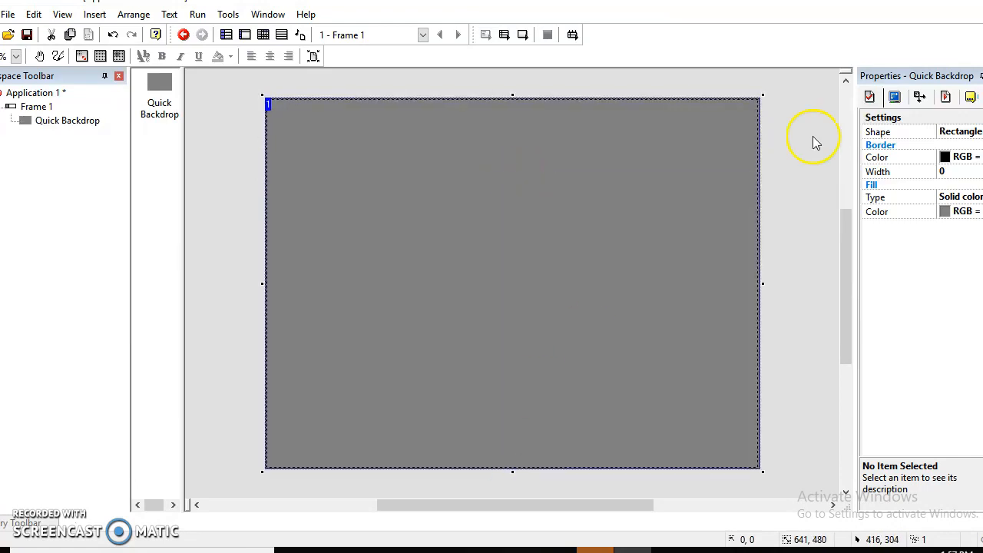
# Set the Quick Backdrop's solid fill color to black and lock the backdrop in place.
pyautogui.moveTo(936, 212); pyautogui.dragTo(941, 211)
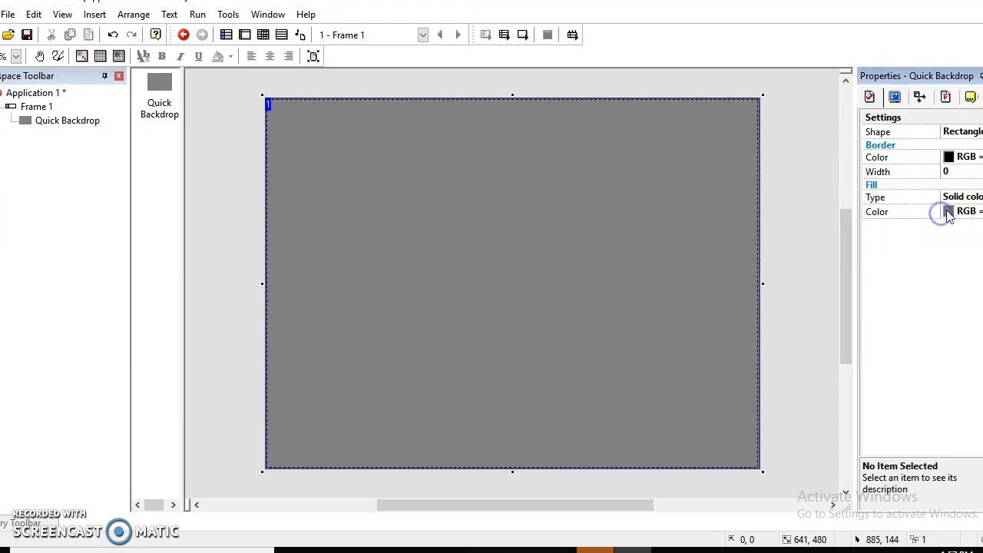
pyautogui.click(942, 212)
pyautogui.click(920, 213)
pyautogui.click(804, 289)
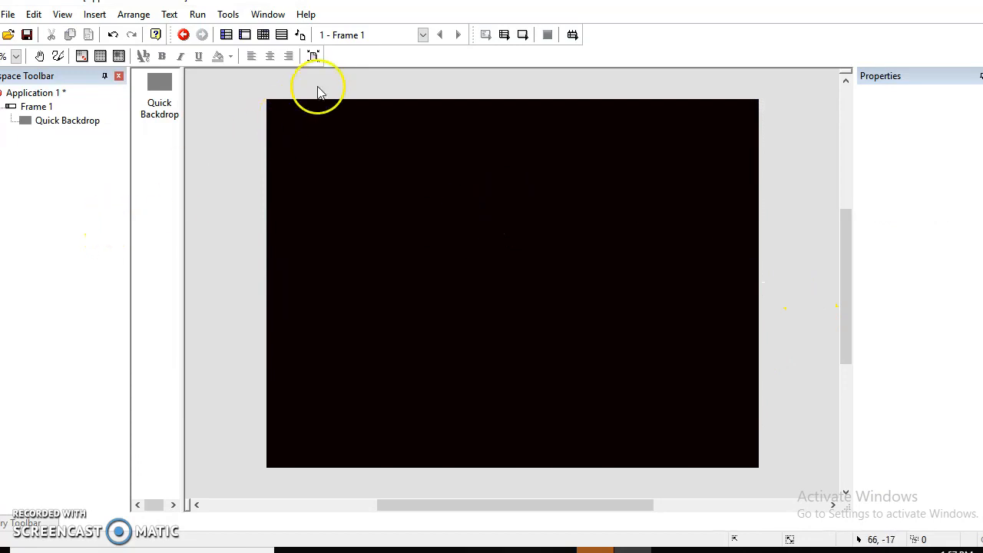
pyautogui.click(442, 222)
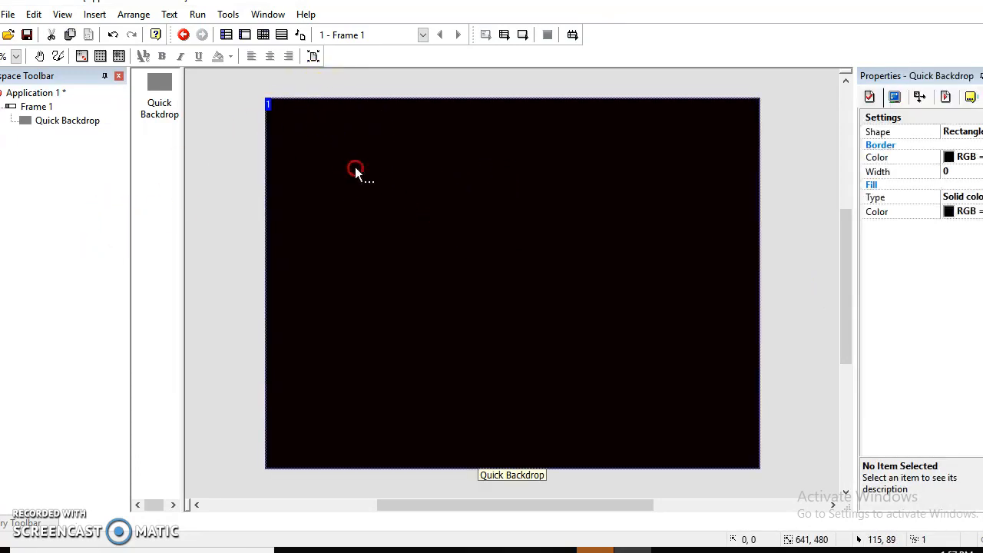
pyautogui.rightClick(382, 153)
pyautogui.click(413, 191)
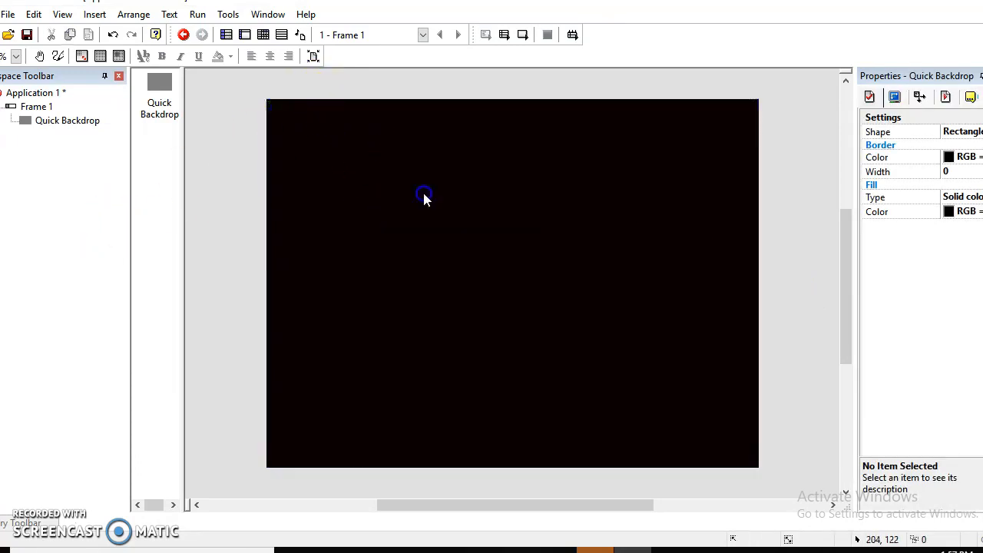
# Insert an Active object at about X 320, Y 84 and open its image for editing.
pyautogui.click(203, 248)
pyautogui.doubleClick(464, 290)
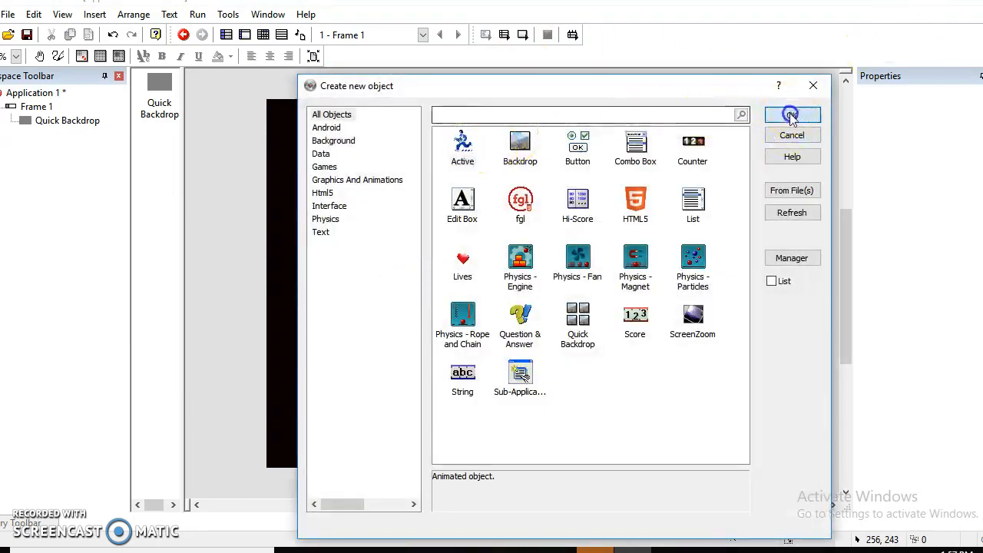
pyautogui.click(795, 115)
pyautogui.click(512, 164)
pyautogui.doubleClick(512, 166)
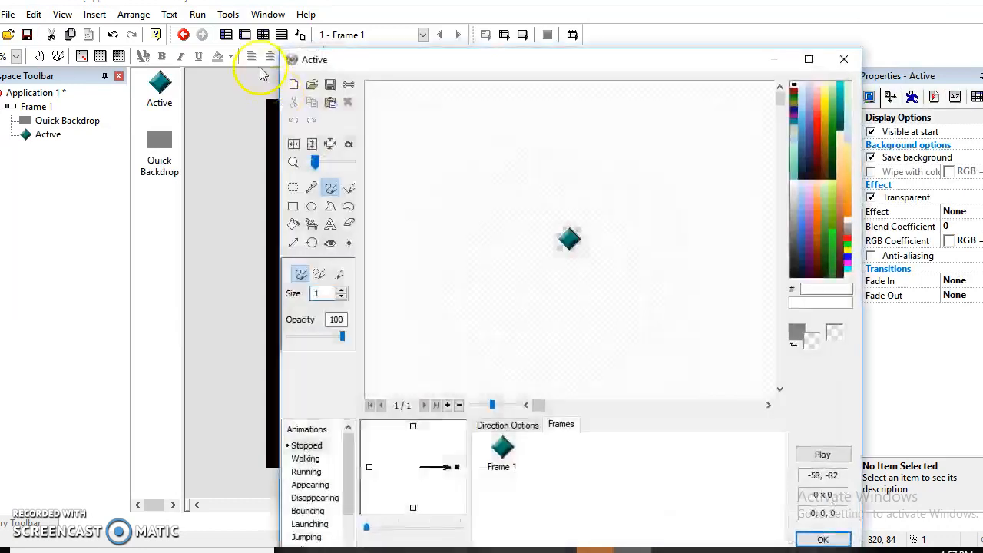
# Switch to Paint and copy the middle skeleton using a rectangular selection of about 60 by 78 px.
pyautogui.click(520, 550)
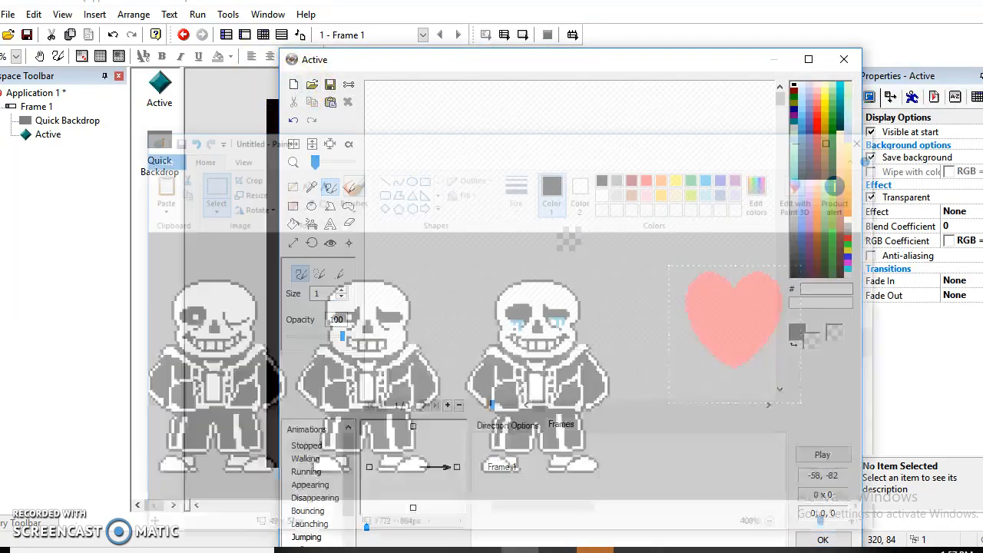
pyautogui.moveTo(254, 225); pyautogui.dragTo(317, 404)
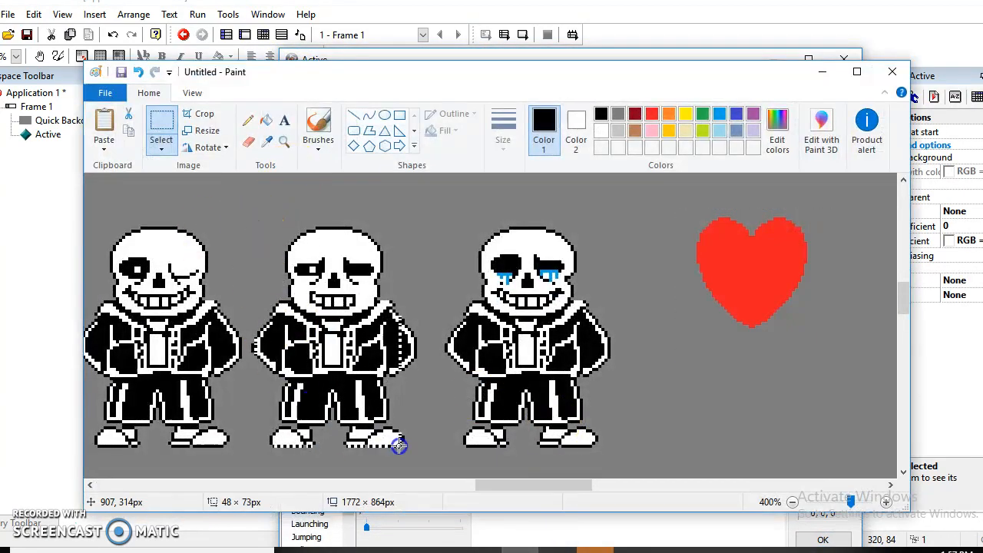
pyautogui.moveTo(407, 445); pyautogui.dragTo(411, 447)
pyautogui.click(232, 183)
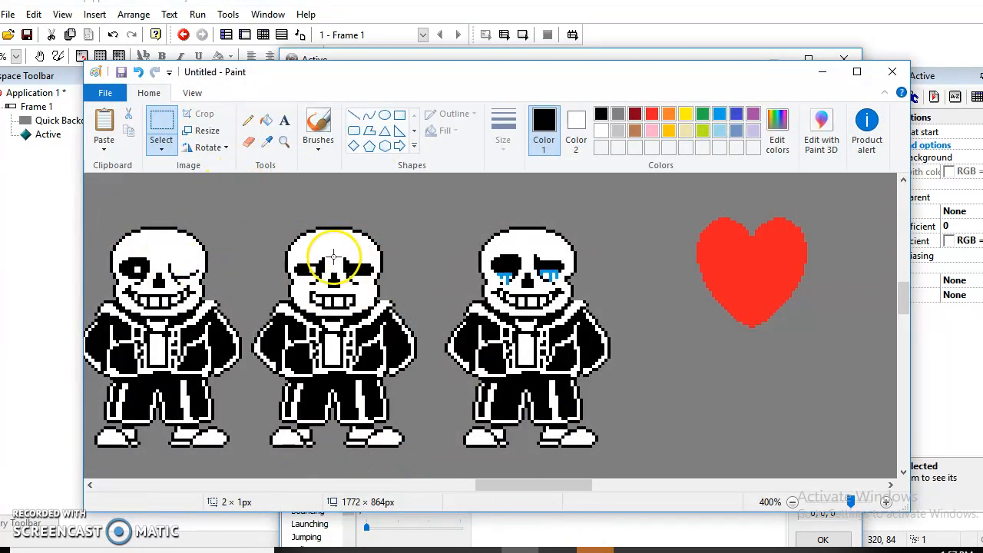
pyautogui.moveTo(241, 216); pyautogui.dragTo(426, 456)
pyautogui.rightClick(392, 303)
pyautogui.click(419, 328)
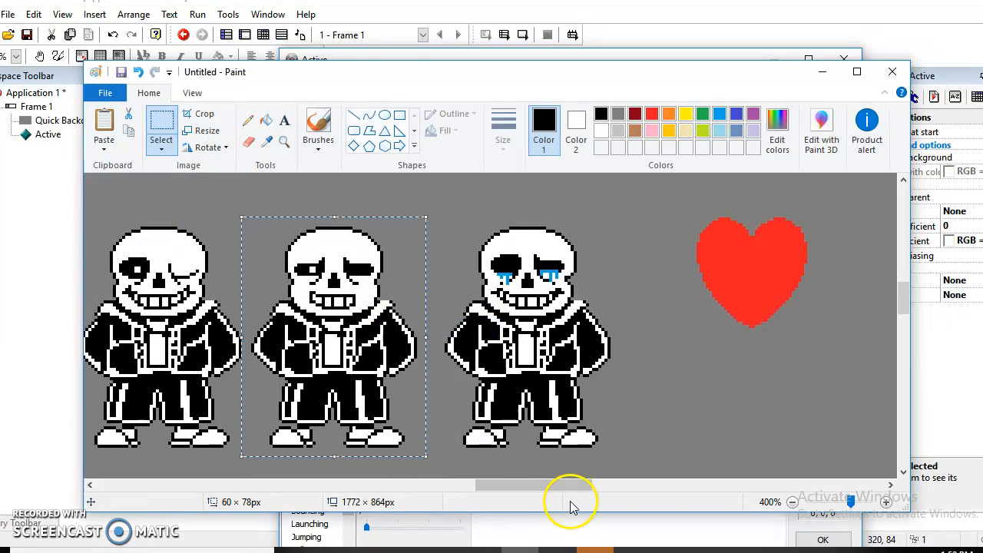
# Switch back to the image editor, paste the copied skeleton so the canvas enlarges, and remove the pasted picture.
pyautogui.scroll(-1, 692, 255)
pyautogui.scroll(1, 513, 368)
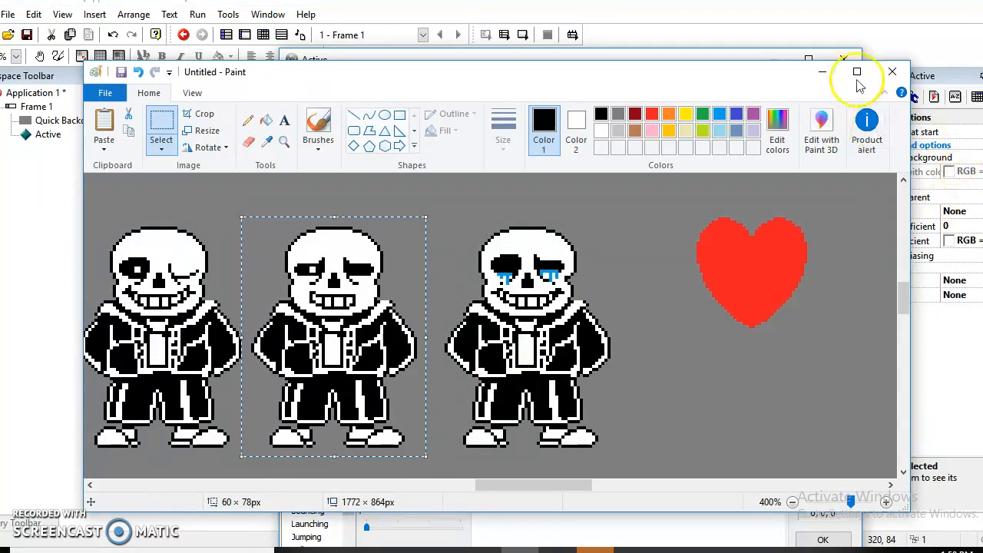
pyautogui.click(822, 71)
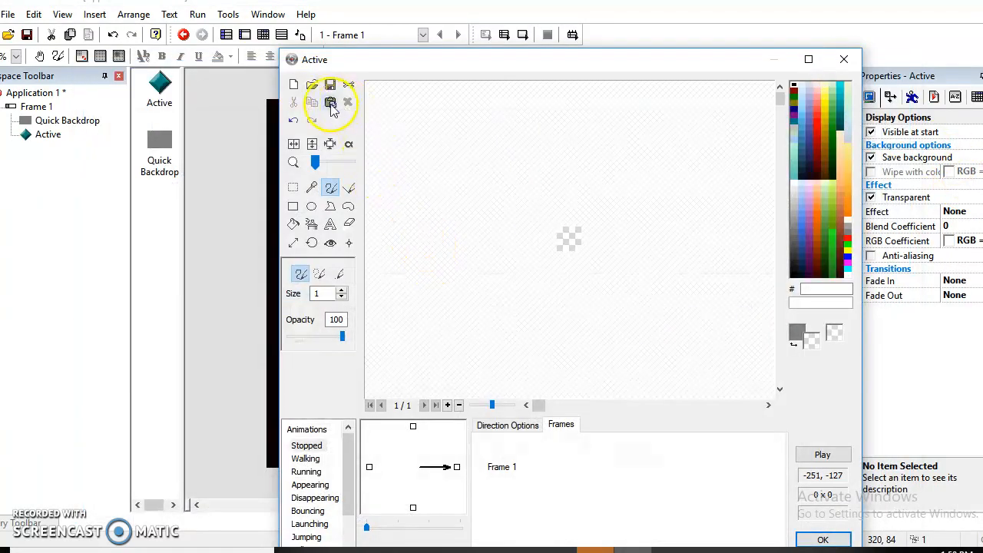
pyautogui.click(331, 103)
pyautogui.click(630, 352)
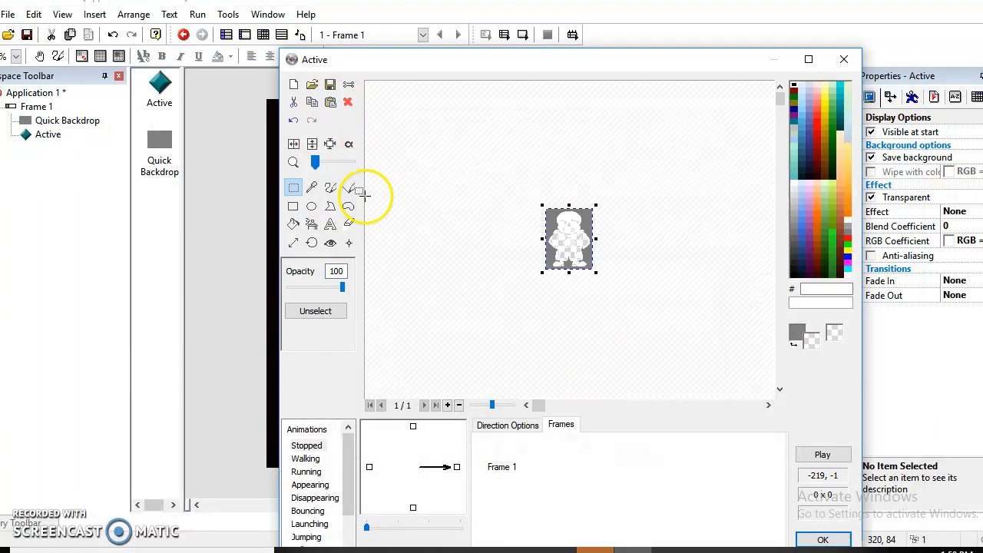
pyautogui.click(423, 208)
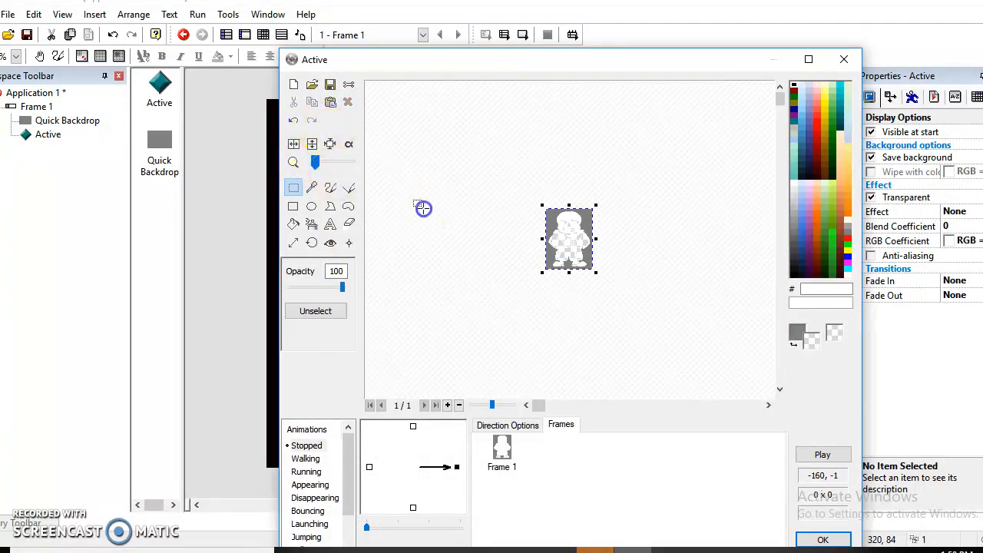
pyautogui.click(293, 102)
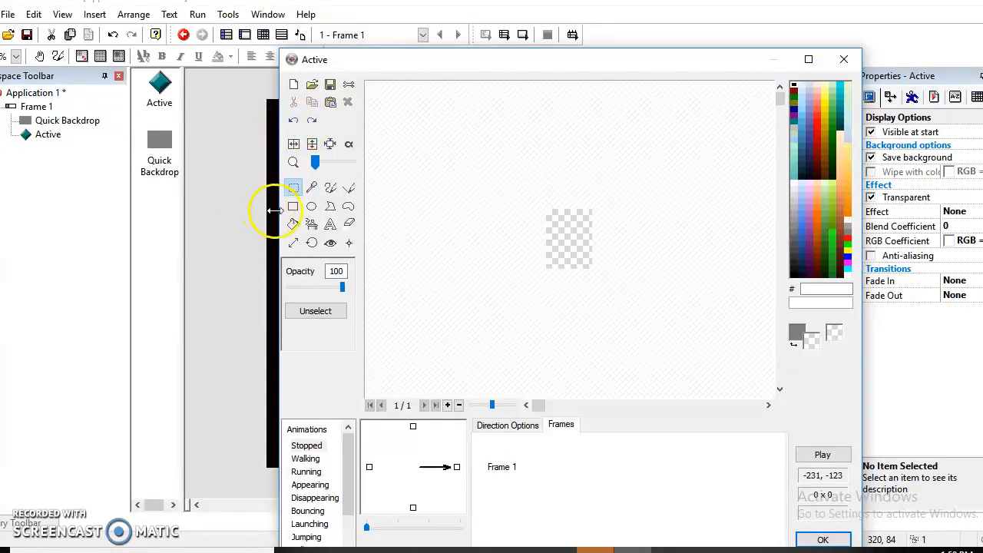
# Choose the Fill tool with the near-black color 0F0F0F.
pyautogui.click(293, 225)
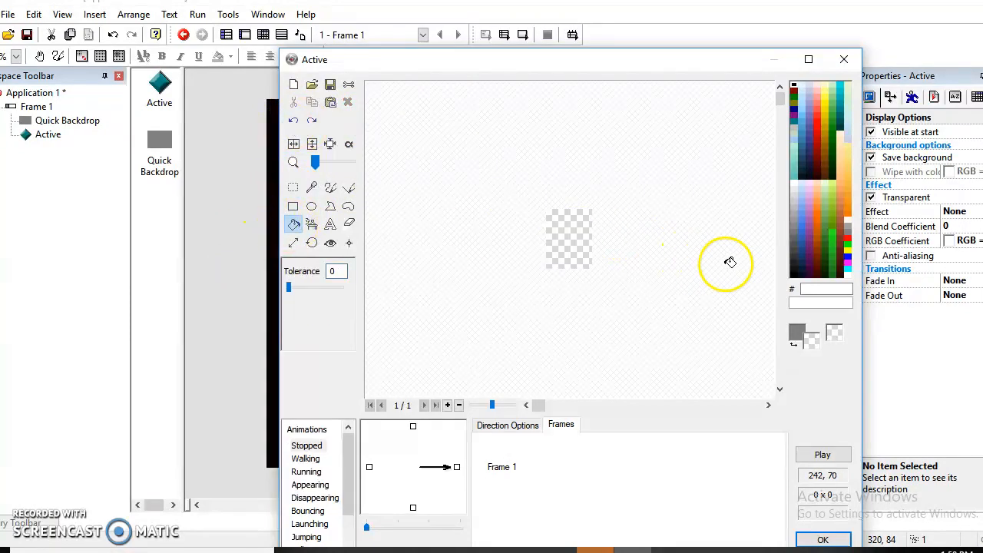
pyautogui.click(794, 272)
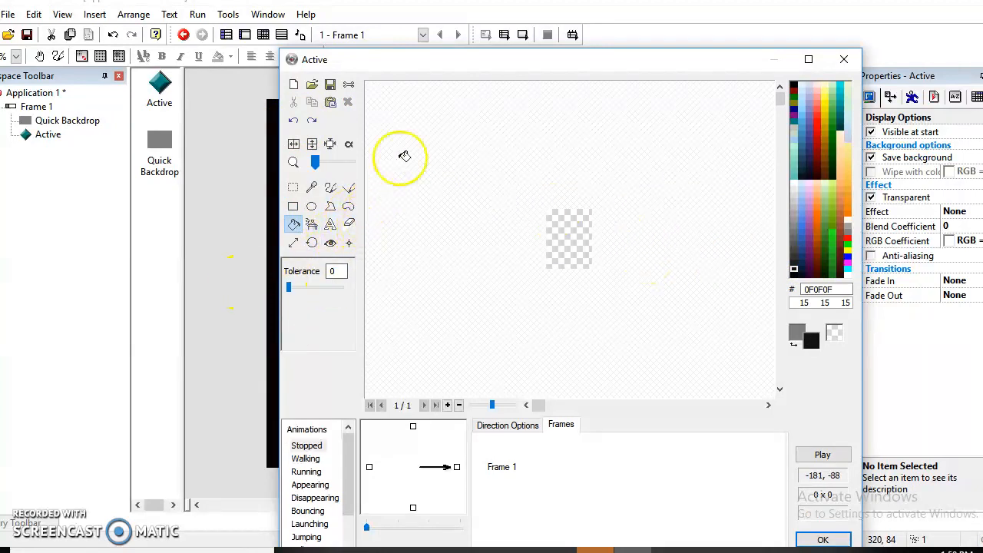
# Set the picture editor's two checkerboard colors to black and red.
pyautogui.click(348, 85)
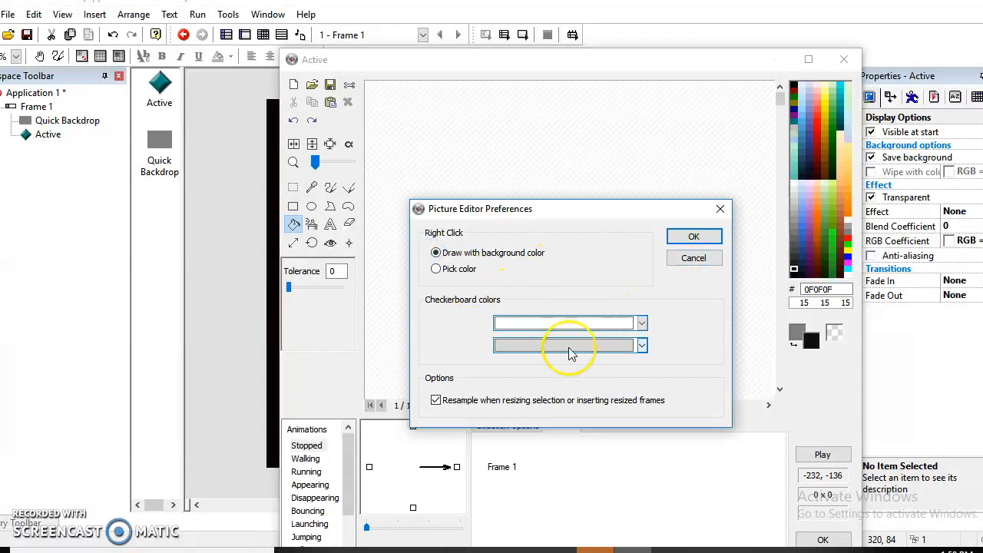
pyautogui.click(642, 324)
pyautogui.click(503, 360)
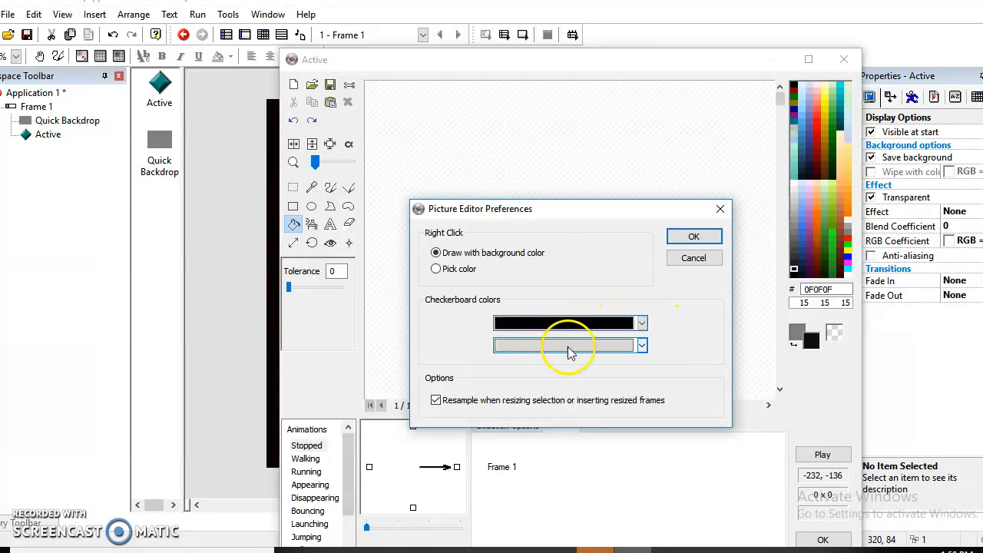
pyautogui.click(640, 347)
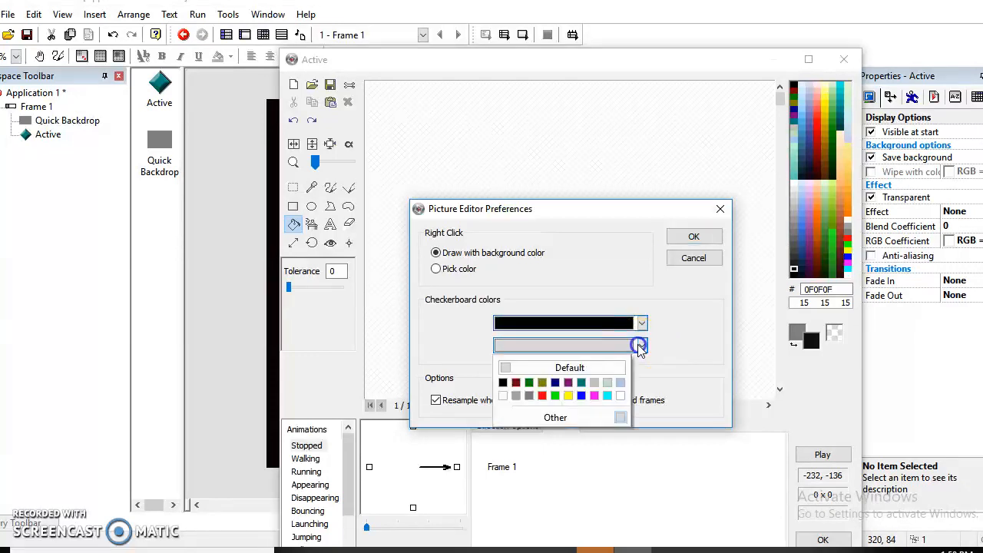
pyautogui.click(543, 395)
pyautogui.click(693, 233)
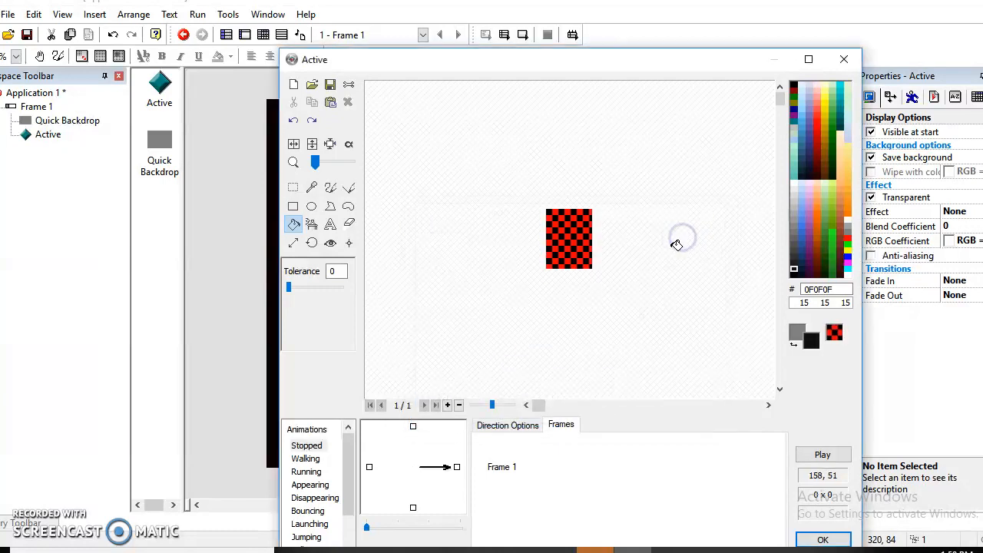
# Restore both checkerboard colors in the picture editor preferences to Default.
pyautogui.click(349, 85)
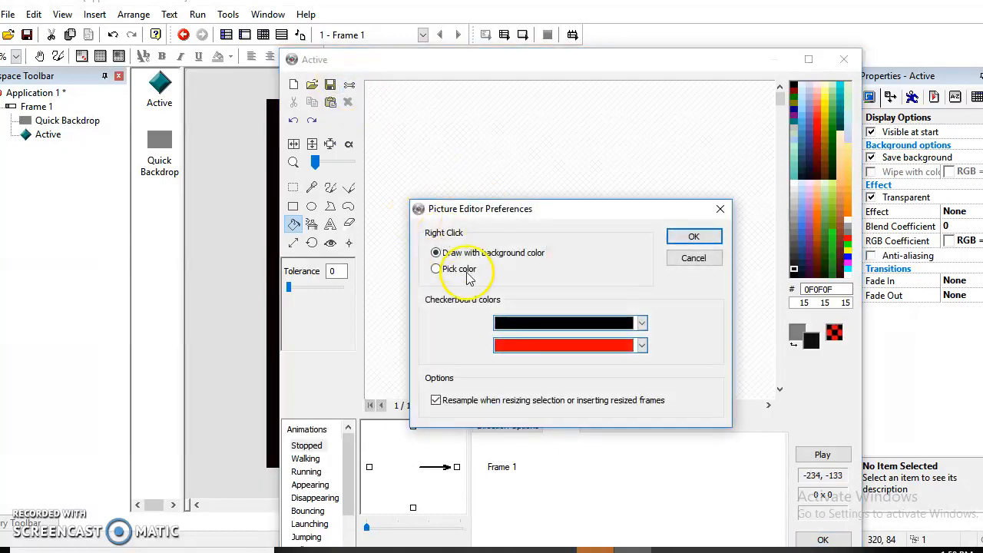
pyautogui.click(642, 324)
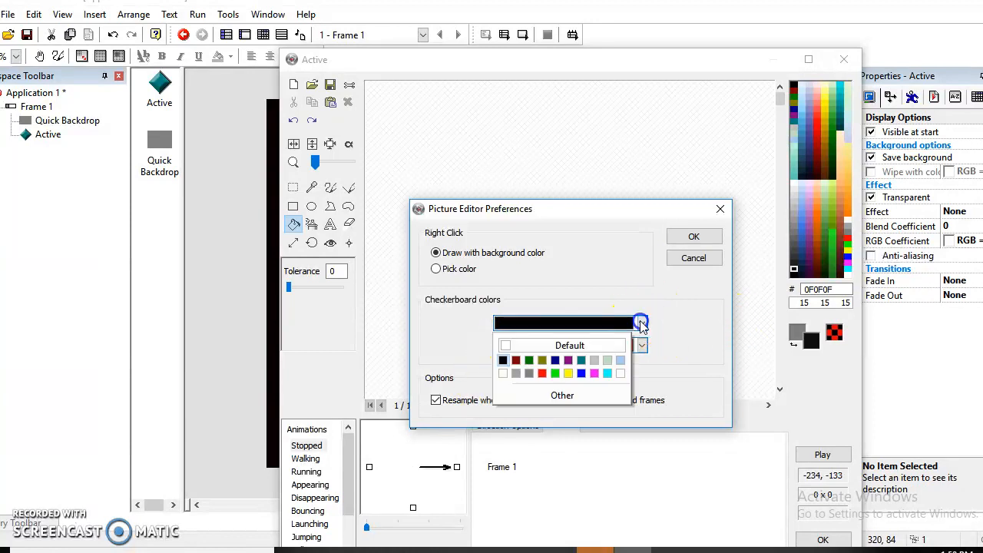
pyautogui.click(570, 345)
pyautogui.click(608, 345)
pyautogui.click(547, 367)
pyautogui.click(694, 237)
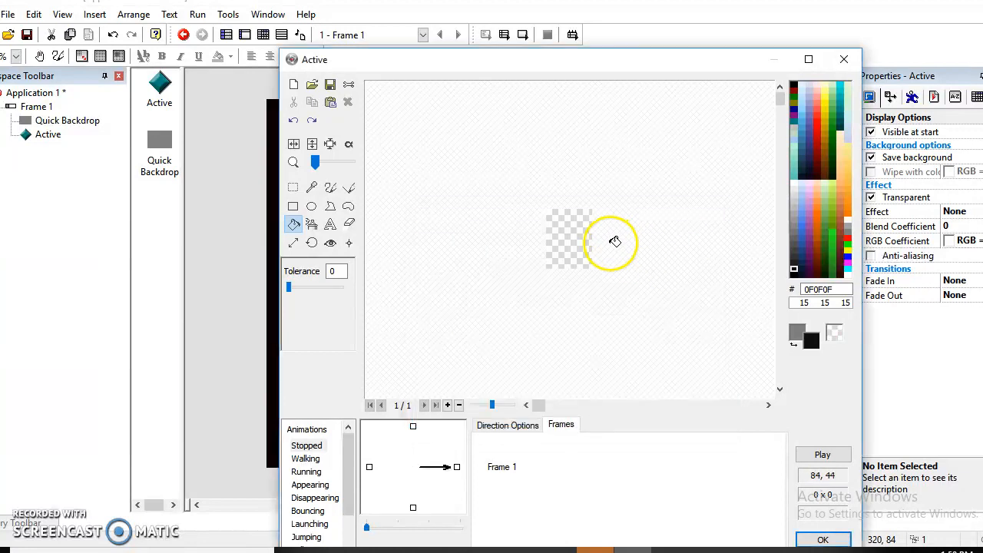
# Fill the transparent canvas with 0F0F0F and paste the copied skeleton over it.
pyautogui.click(570, 230)
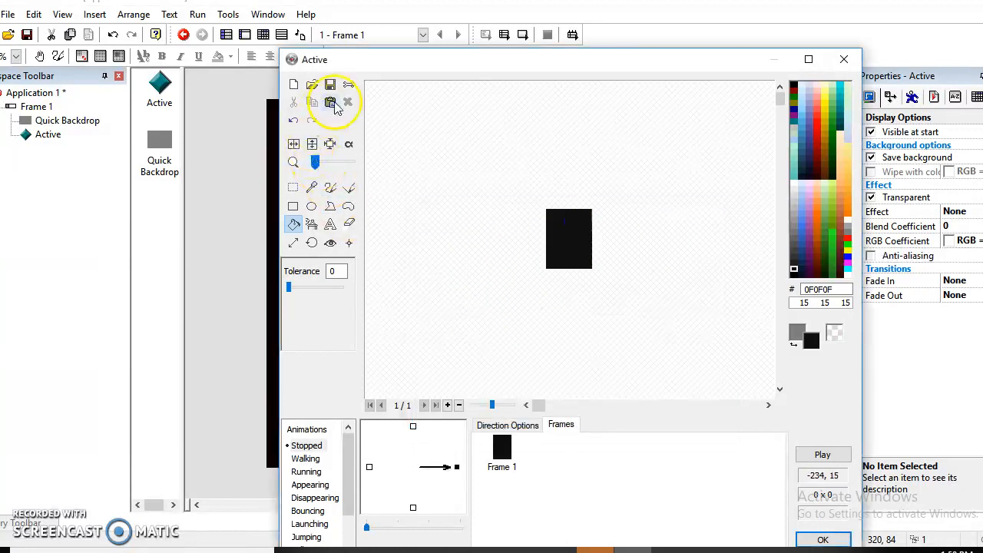
pyautogui.click(330, 102)
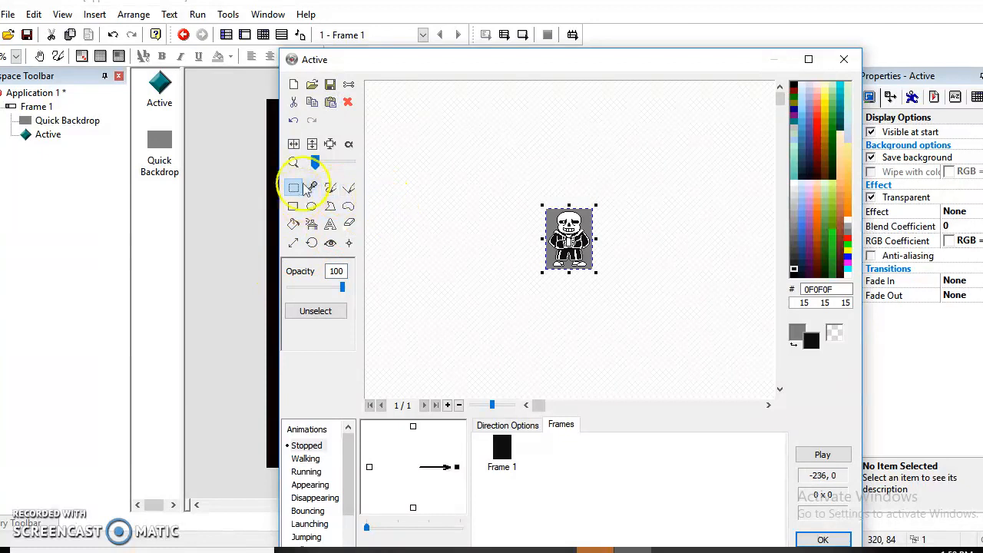
pyautogui.click(404, 190)
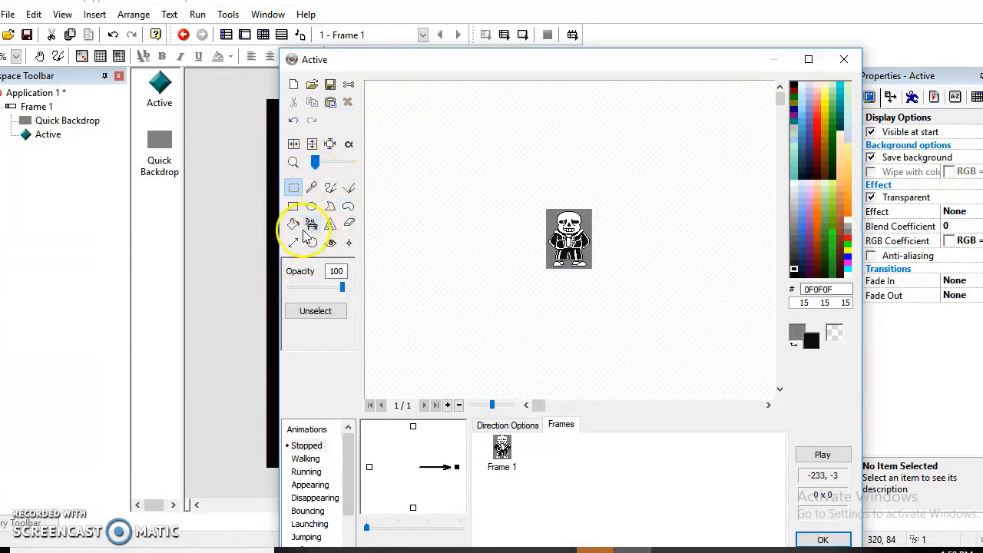
# Fill the gray background around the skeleton with the transparent color and crop the image to the figure.
pyautogui.click(294, 224)
pyautogui.rightClick(835, 333)
pyautogui.click(592, 241)
pyautogui.scroll(3, 578, 227)
pyautogui.click(320, 144)
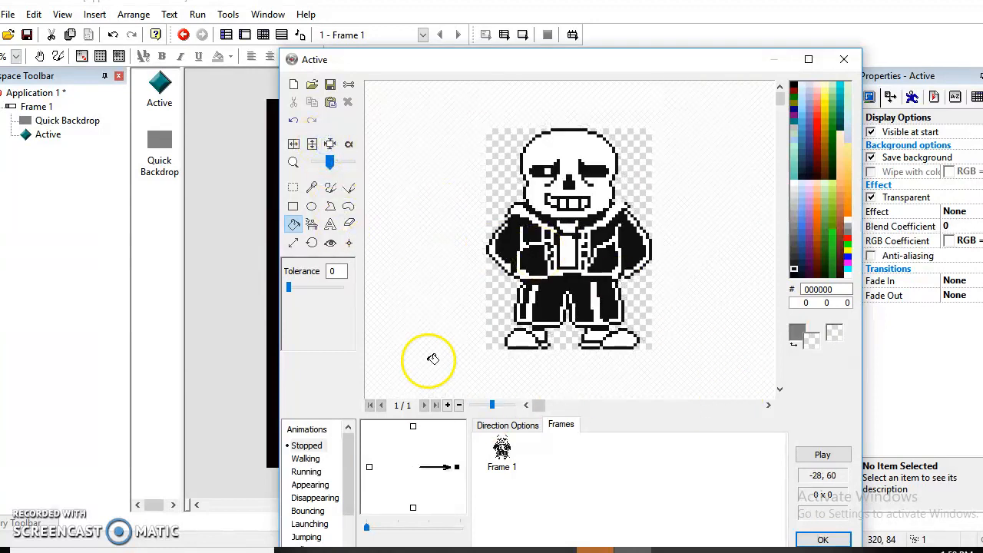
# Center the skeleton image's hot spot and action point, both at X 27, Y 36.
pyautogui.click(330, 243)
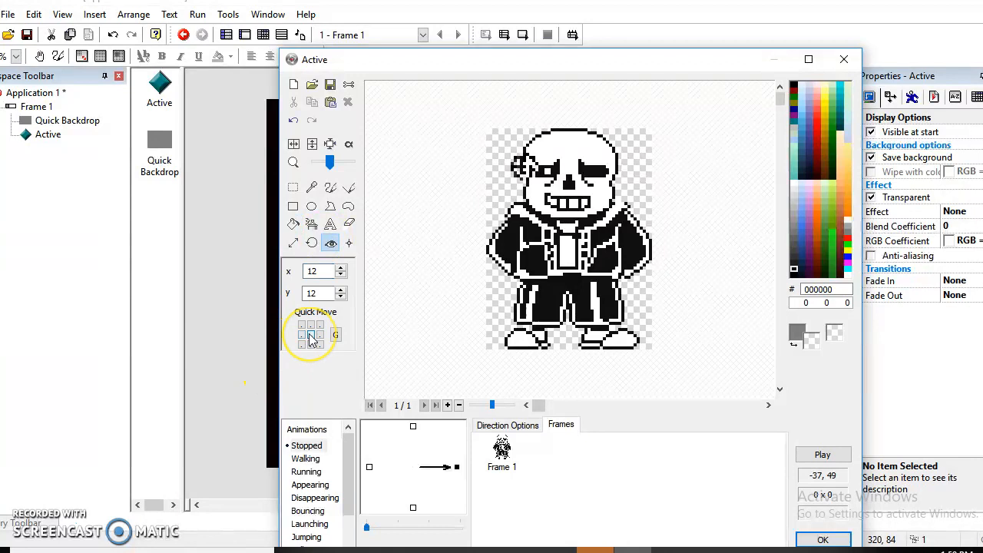
pyautogui.click(310, 335)
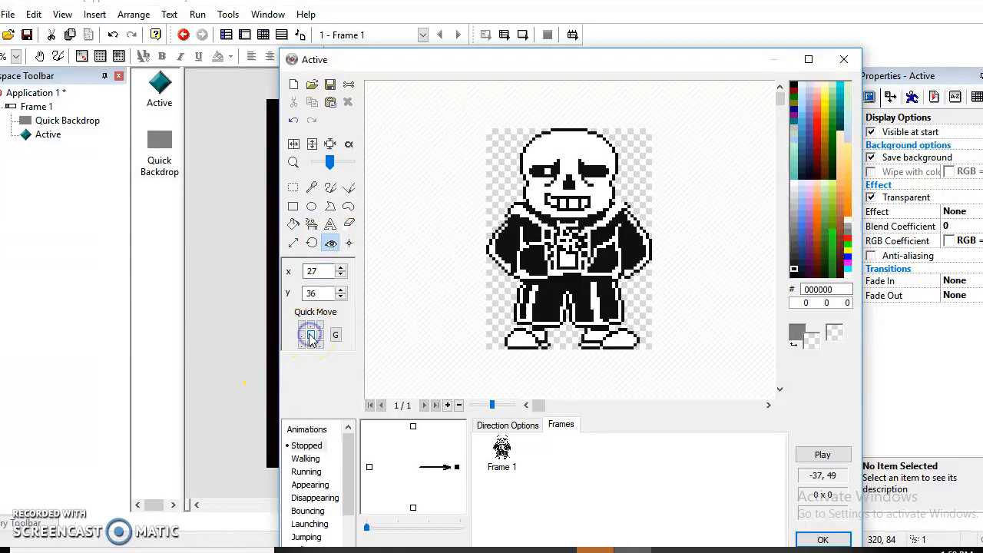
pyautogui.click(349, 242)
pyautogui.click(312, 335)
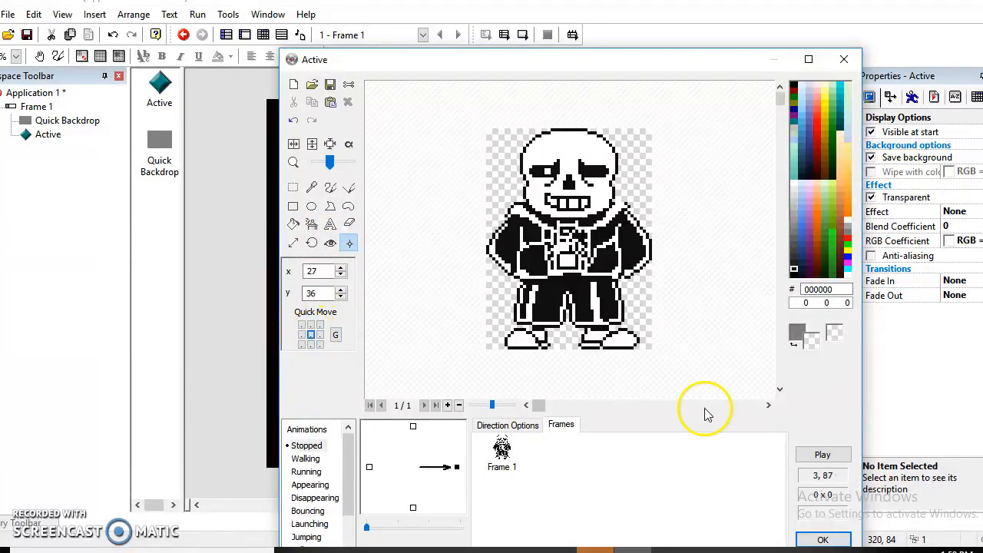
# Accept the edited picture, set the skeleton's size to 150 wide by 175 high, and move it to about X 325, Y 100.
pyautogui.click(819, 541)
pyautogui.click(912, 97)
pyautogui.click(890, 97)
pyautogui.click(953, 179)
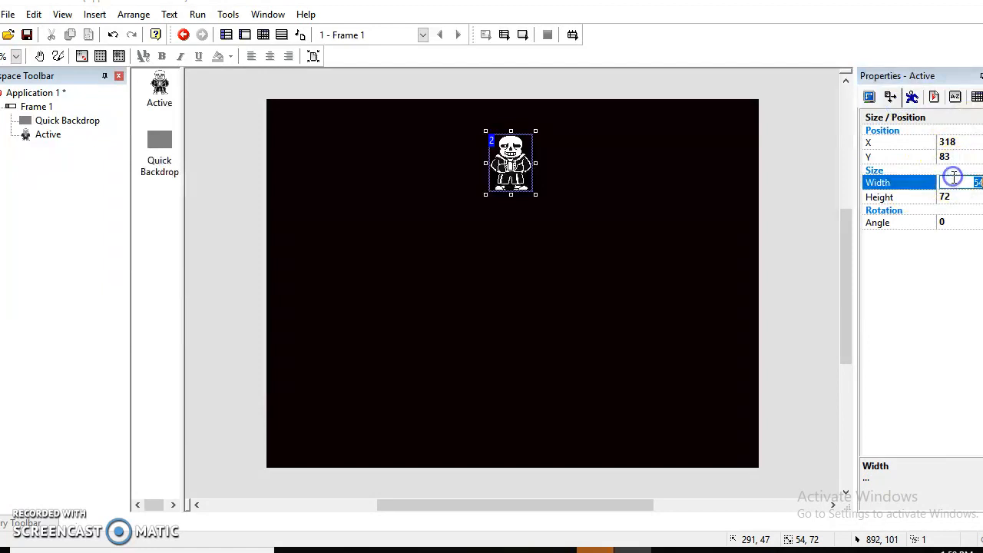
pyautogui.write('150')
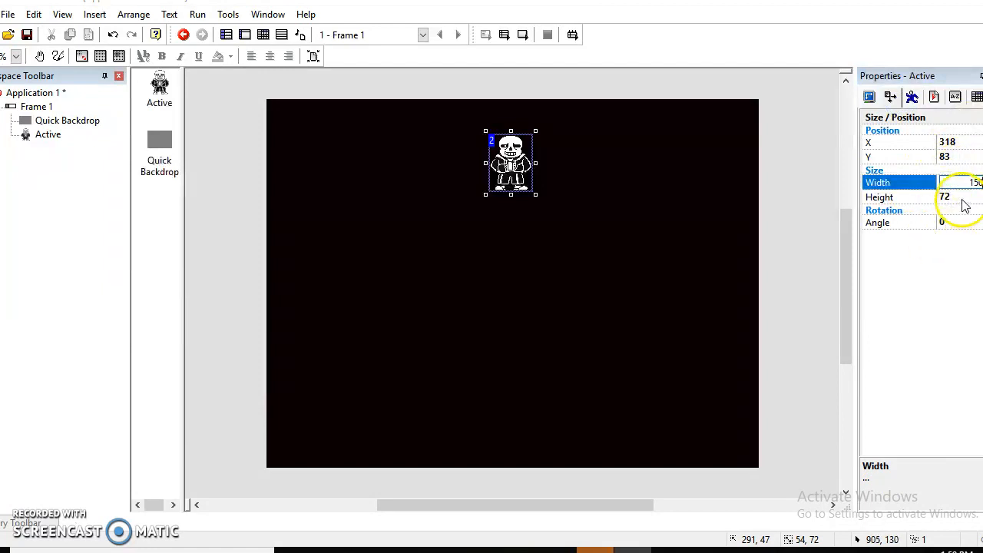
pyautogui.click(961, 198)
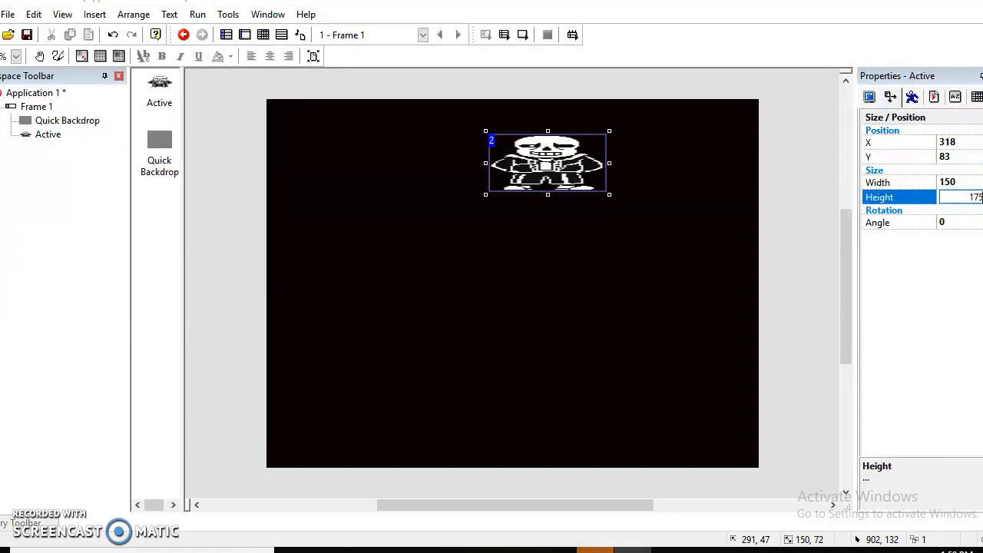
pyautogui.press('Return')
pyautogui.moveTo(519, 219); pyautogui.dragTo(503, 195)
pyautogui.click(469, 370)
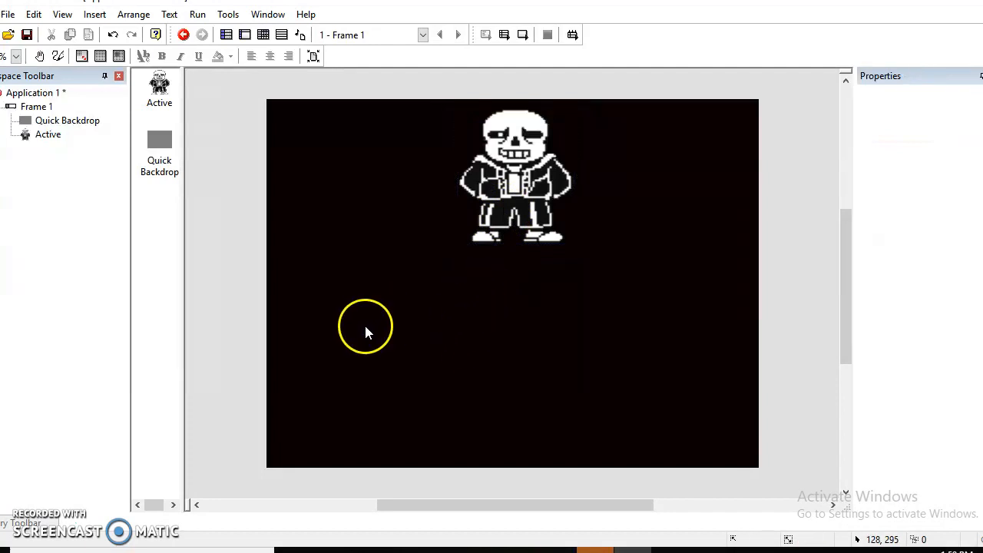
# Open the skeleton's picture for editing.
pyautogui.doubleClick(510, 147)
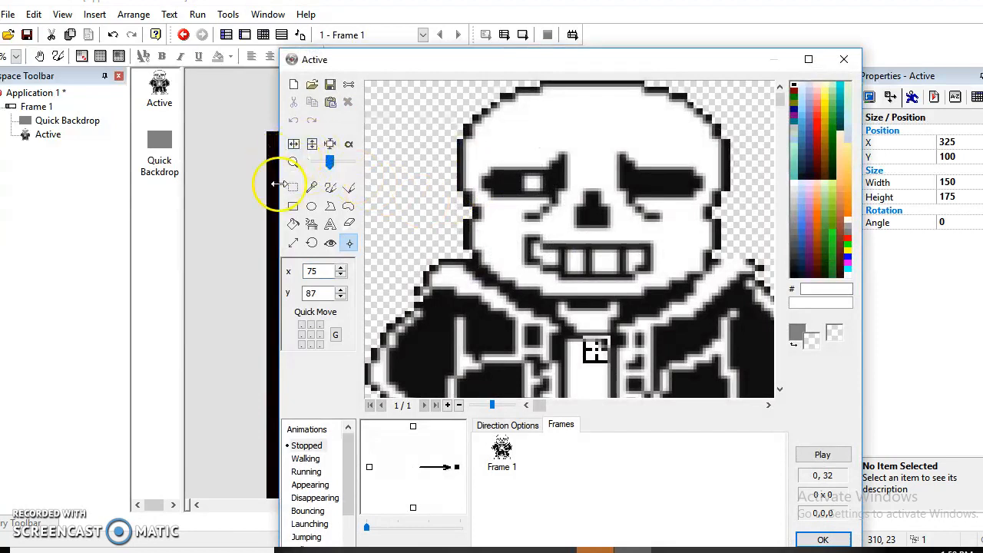
# Try to flip a rectangular selection around the skeleton's mouth horizontally, and undo the flip.
pyautogui.click(292, 186)
pyautogui.moveTo(505, 228); pyautogui.dragTo(598, 281)
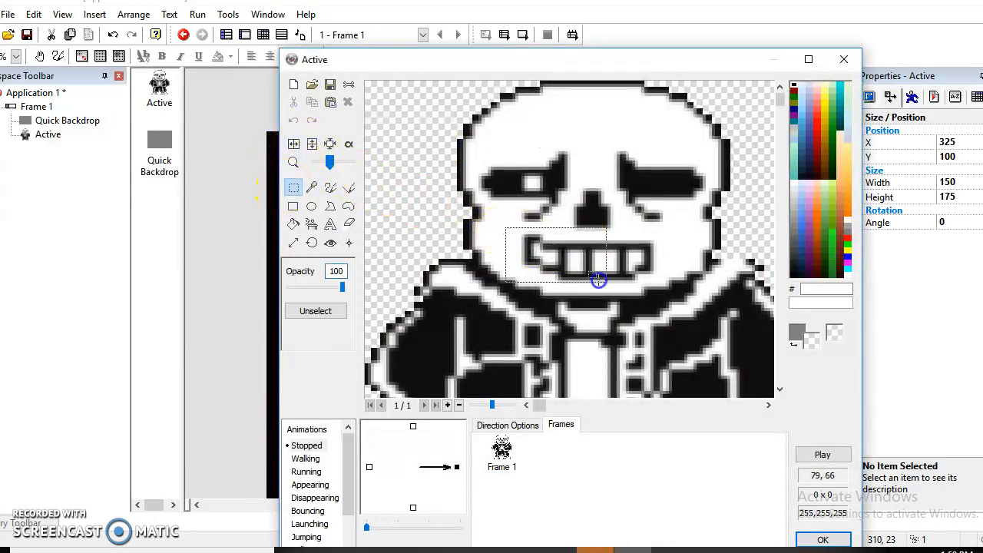
pyautogui.click(779, 259)
pyautogui.click(654, 231)
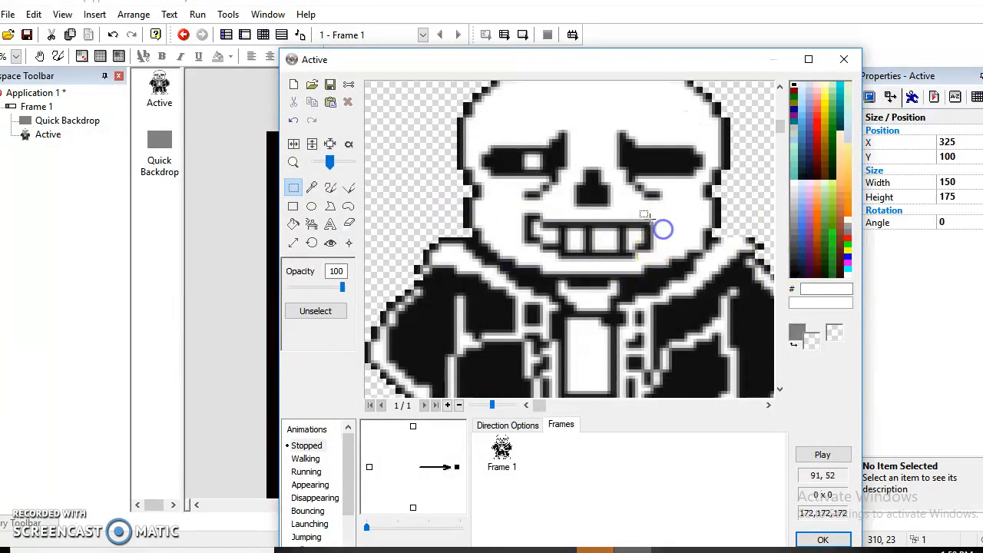
pyautogui.moveTo(519, 213); pyautogui.dragTo(659, 266)
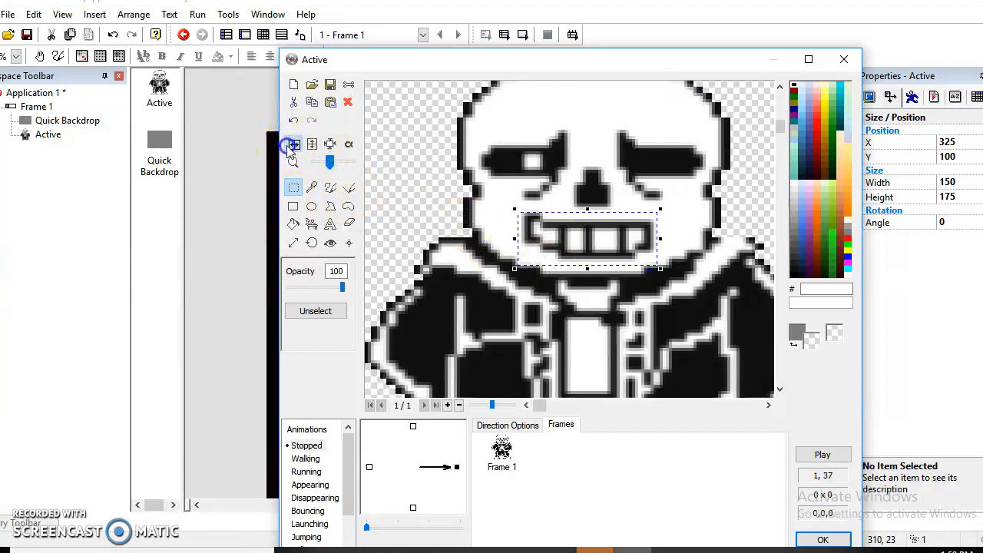
pyautogui.click(292, 145)
pyautogui.click(557, 328)
pyautogui.click(293, 119)
pyautogui.click(293, 120)
pyautogui.click(504, 205)
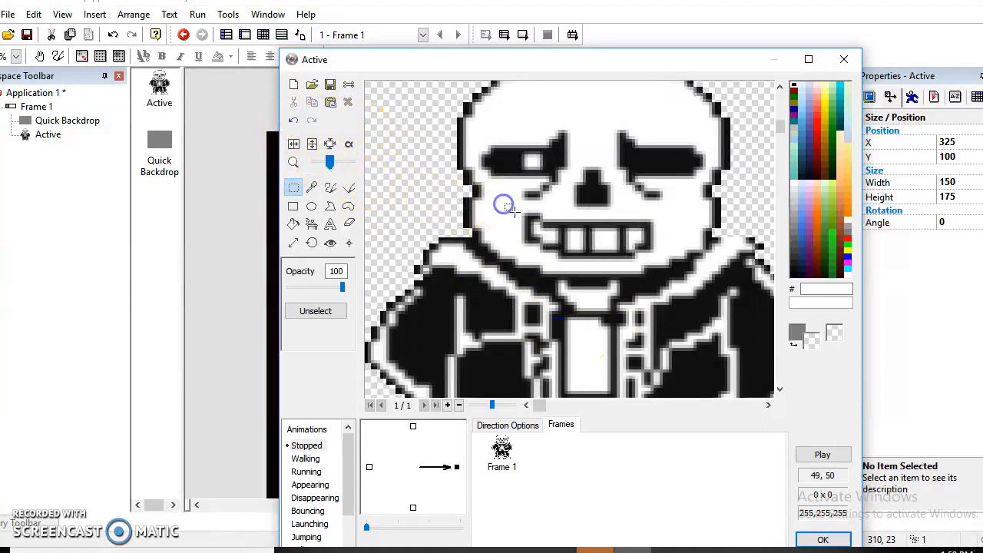
pyautogui.moveTo(666, 253); pyautogui.dragTo(673, 260)
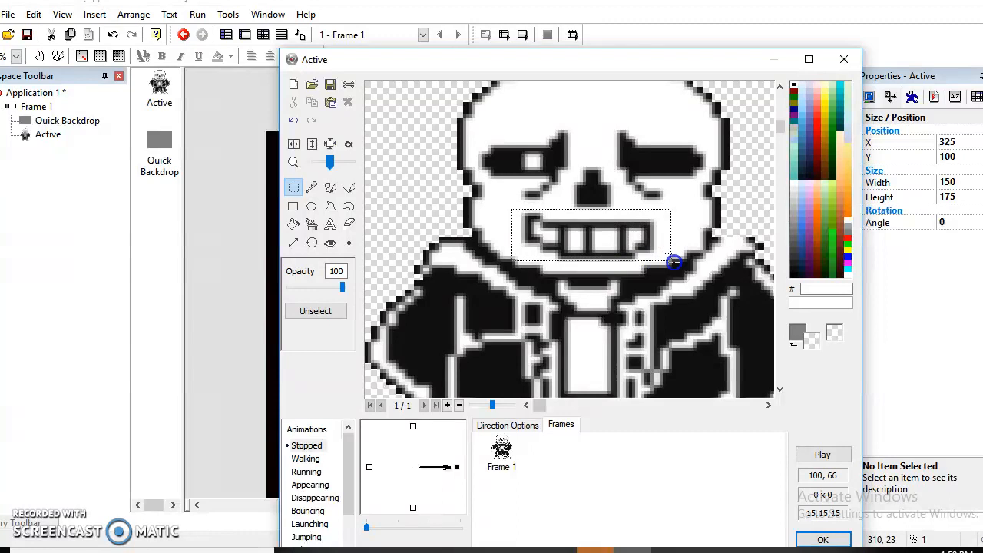
pyautogui.moveTo(674, 257); pyautogui.dragTo(674, 258)
pyautogui.moveTo(460, 213); pyautogui.dragTo(449, 204)
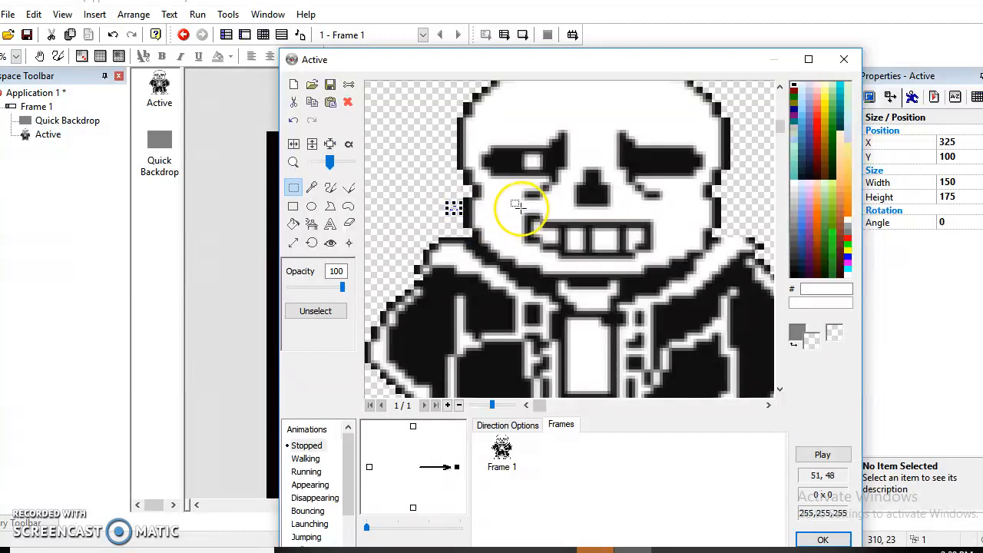
# Flip a rectangular selection around the skeleton's mouth horizontally and accept the edited picture.
pyautogui.moveTo(513, 206); pyautogui.dragTo(661, 262)
pyautogui.click(294, 145)
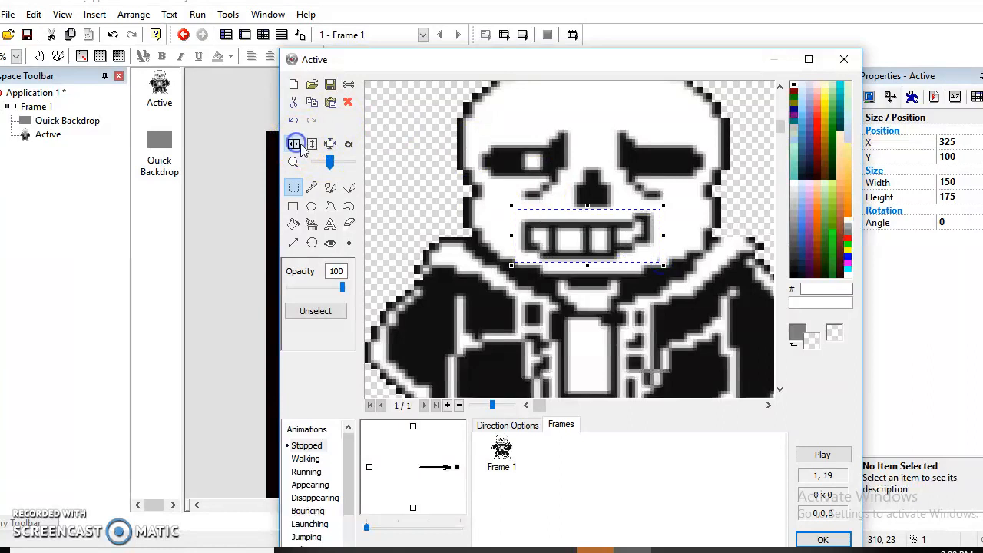
pyautogui.click(448, 263)
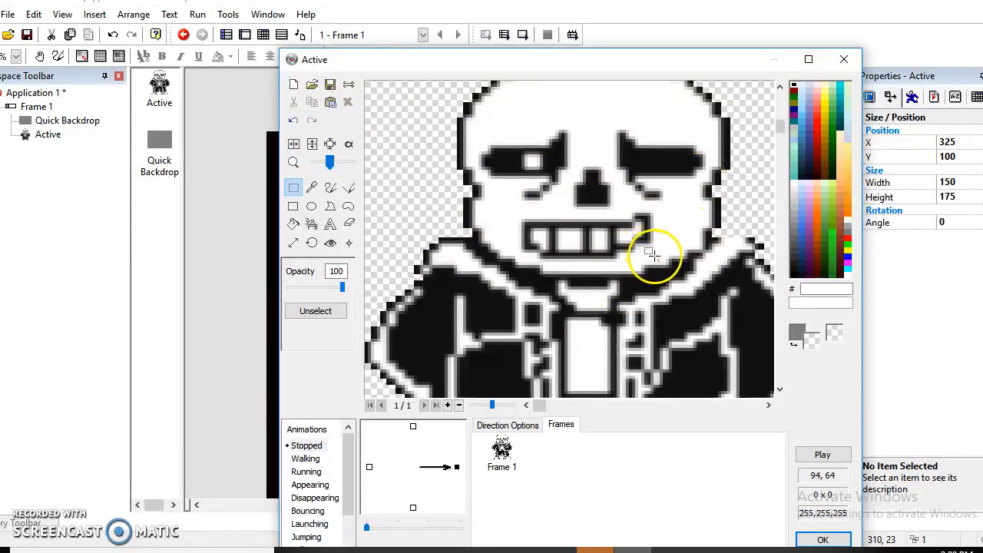
pyautogui.click(816, 540)
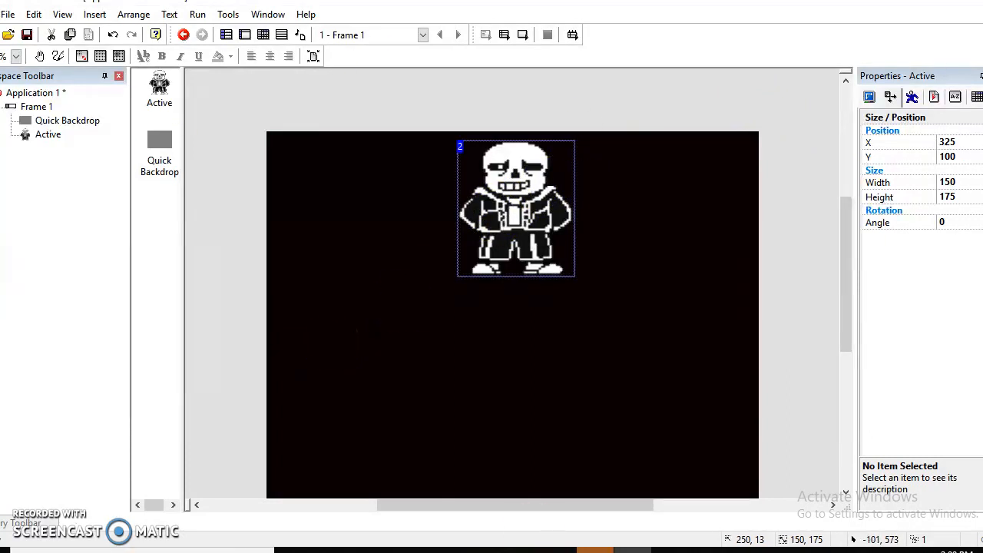
# Test-run the game to check how the scene looks, and close the running window.
pyautogui.scroll(-1, 596, 296)
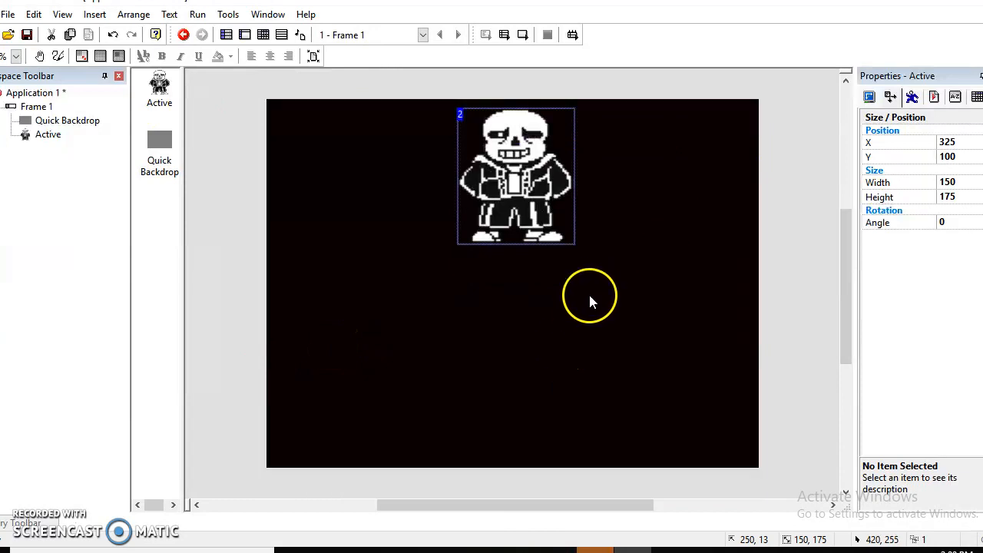
pyautogui.click(198, 14)
pyautogui.click(358, 351)
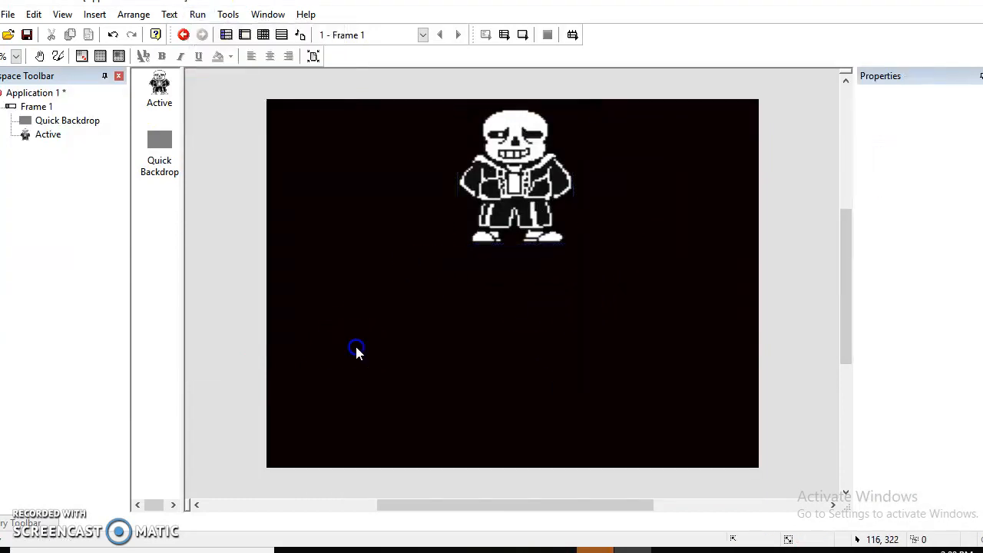
pyautogui.click(198, 15)
pyautogui.click(195, 49)
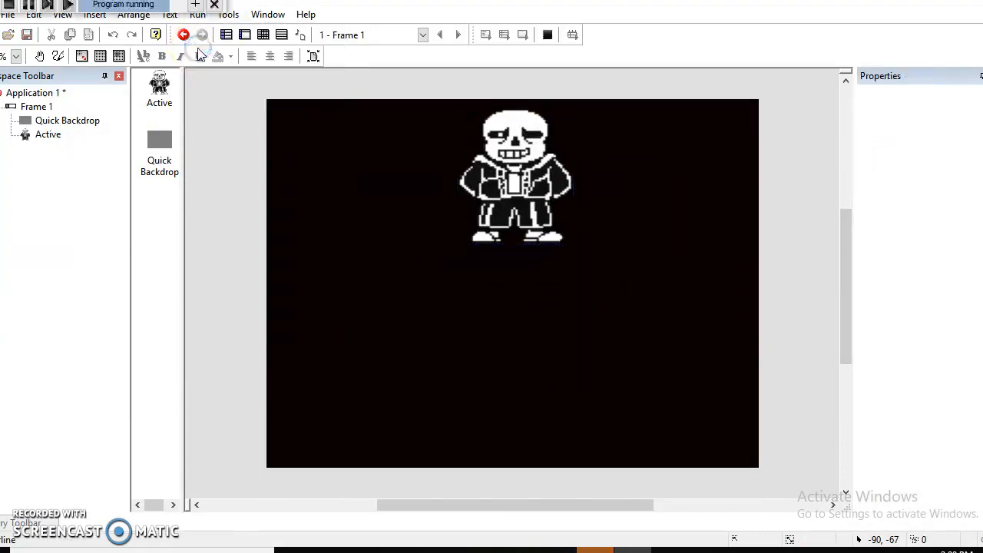
pyautogui.click(725, 86)
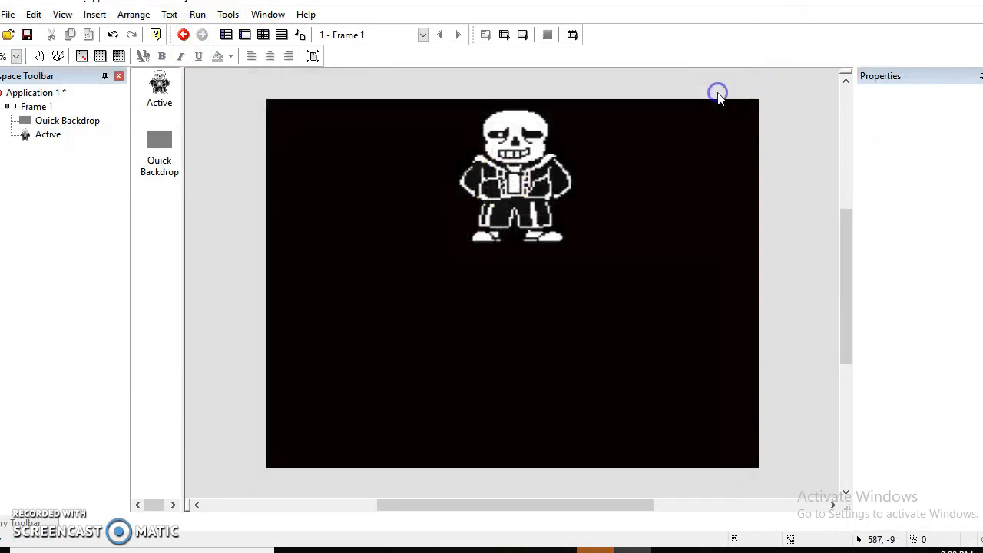
# Insert a new Active object on the black backdrop just beneath the skeleton, at about X 318, Y 232.
pyautogui.rightClick(461, 265)
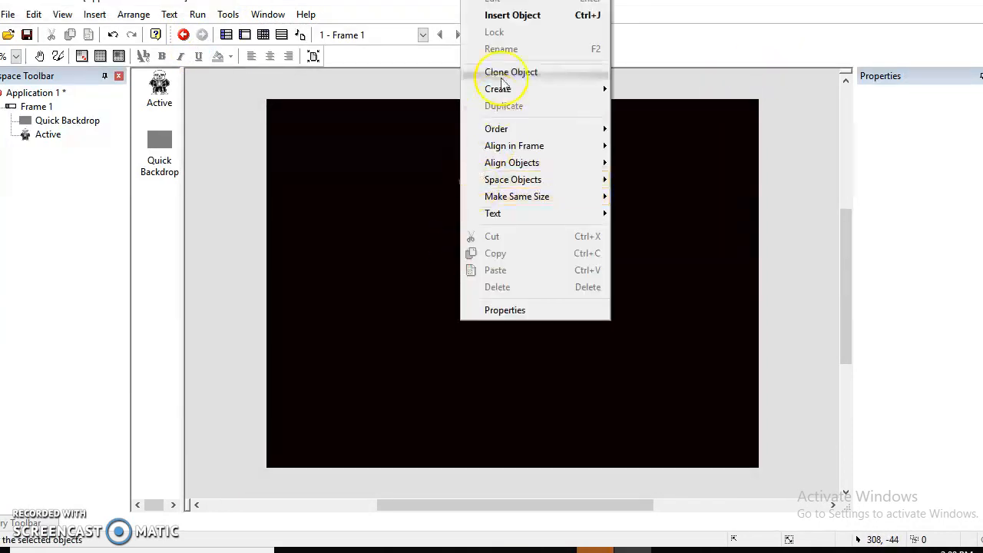
pyautogui.click(509, 15)
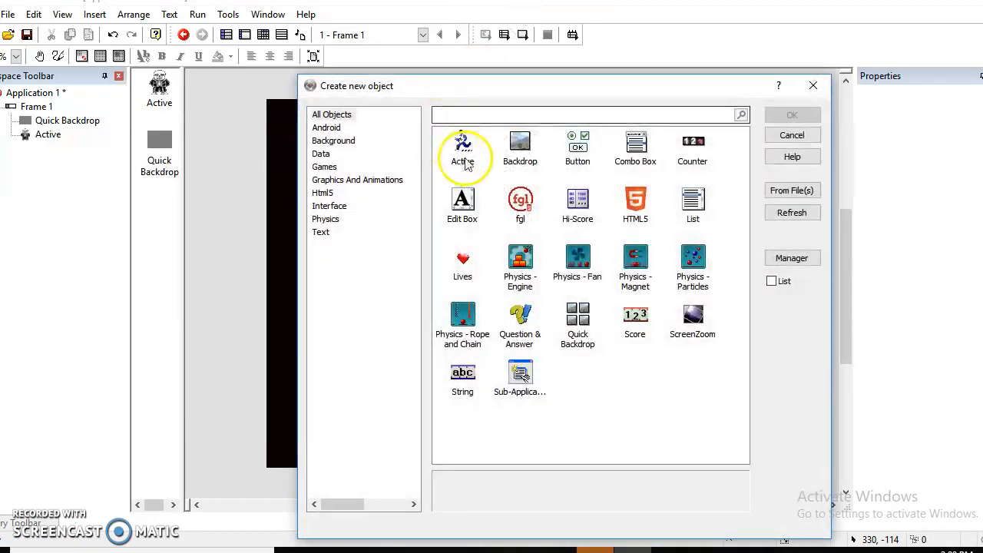
pyautogui.click(792, 114)
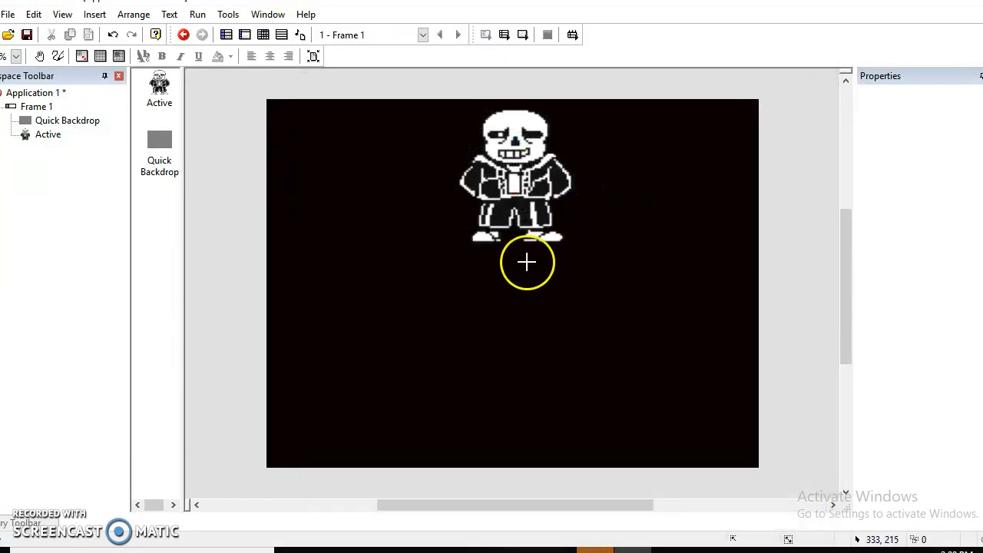
pyautogui.click(501, 292)
pyautogui.moveTo(503, 285); pyautogui.dragTo(516, 274)
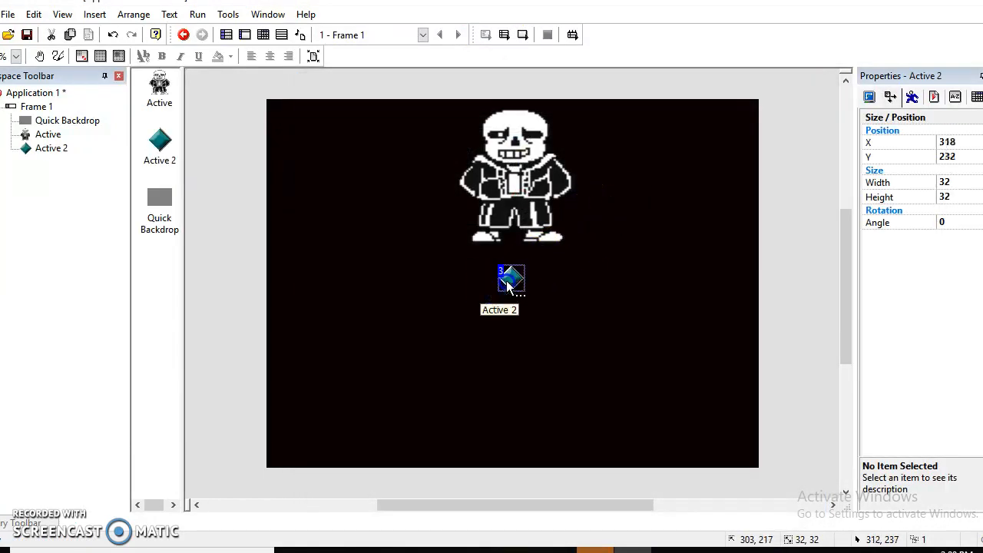
# Try sizing the new Active object to 9 wide by 300 high, and undo the height change.
pyautogui.click(945, 181)
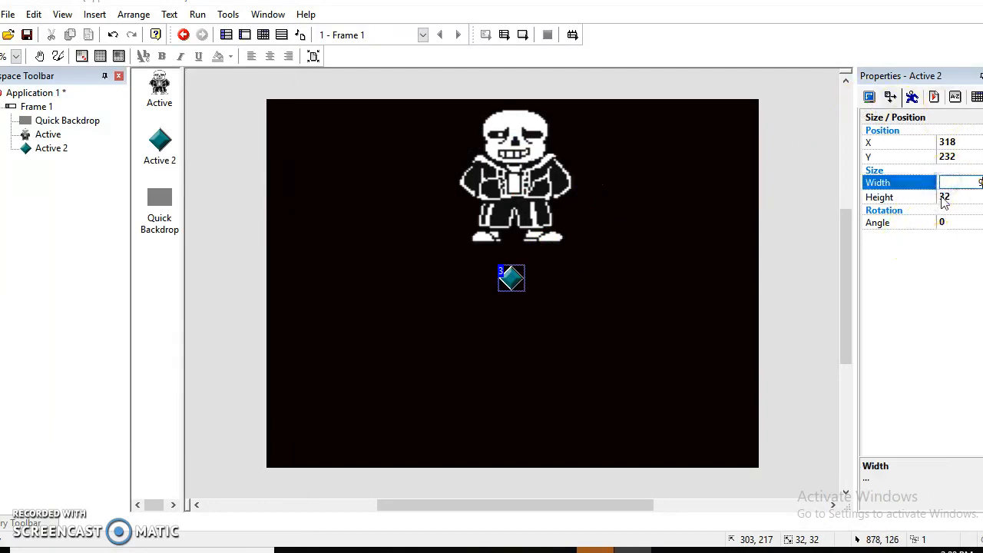
pyautogui.write('9')
pyautogui.click(950, 195)
pyautogui.click(507, 268)
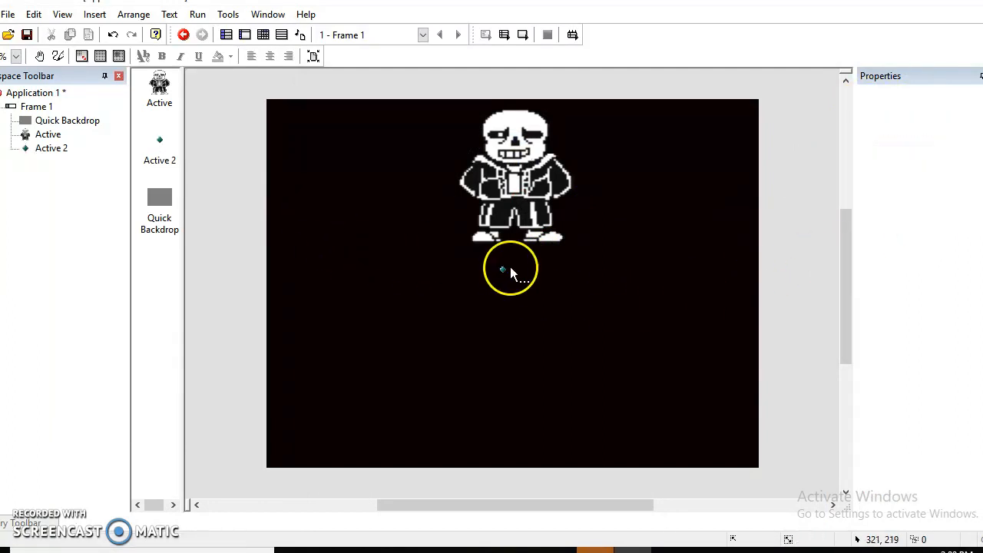
pyautogui.click(945, 197)
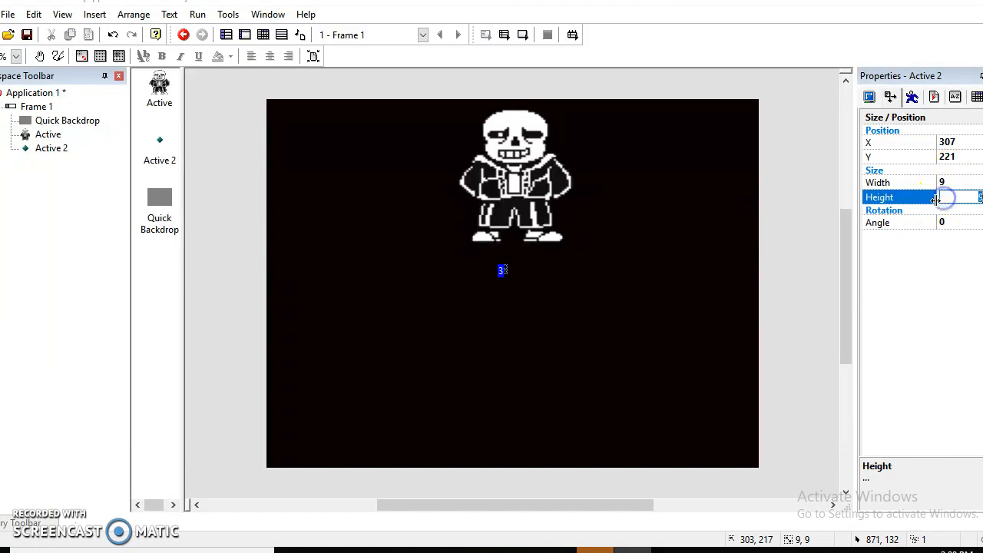
pyautogui.write('300')
pyautogui.press('Return')
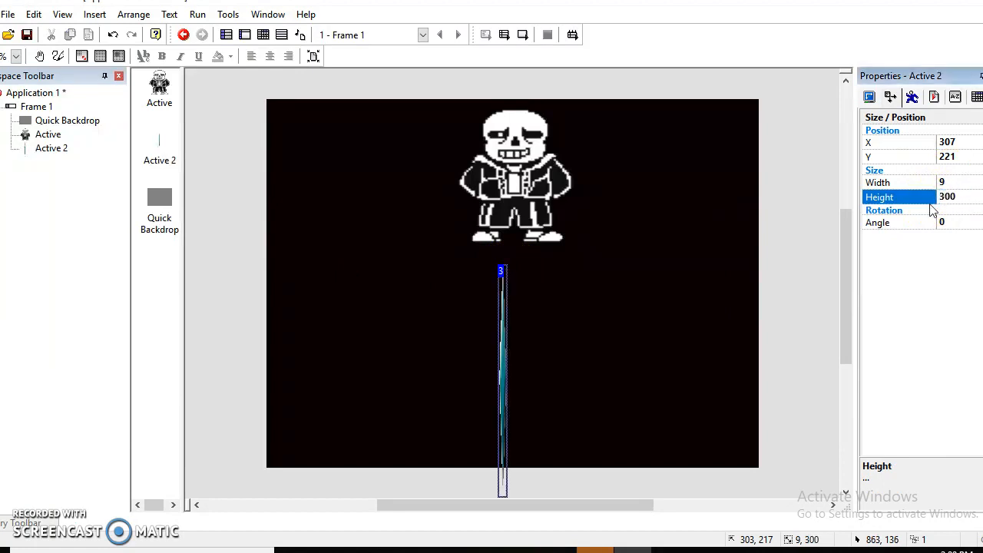
pyautogui.click(112, 36)
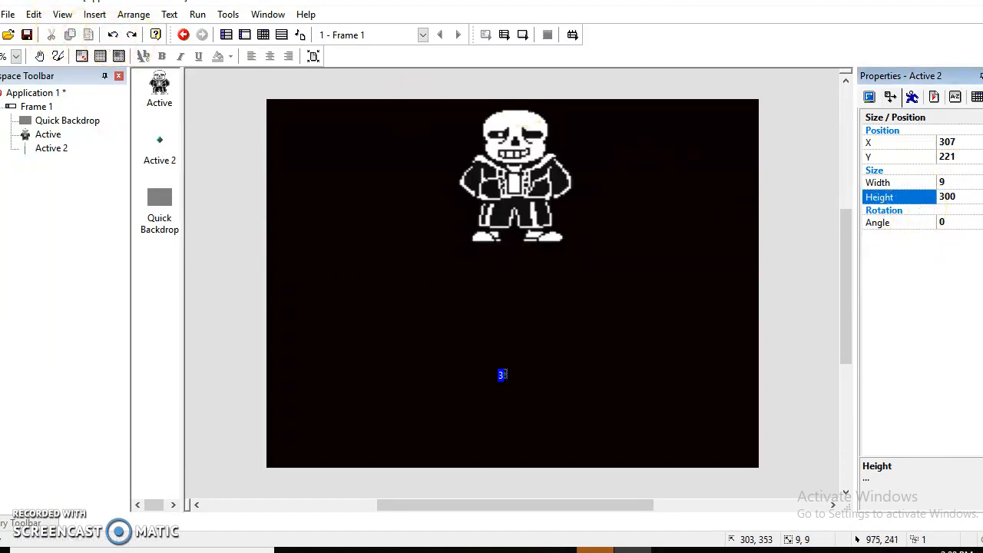
# Size the new Active object to 300 wide by 9 high and place it beneath the skeleton at about X 305, Y 228.
pyautogui.click(953, 183)
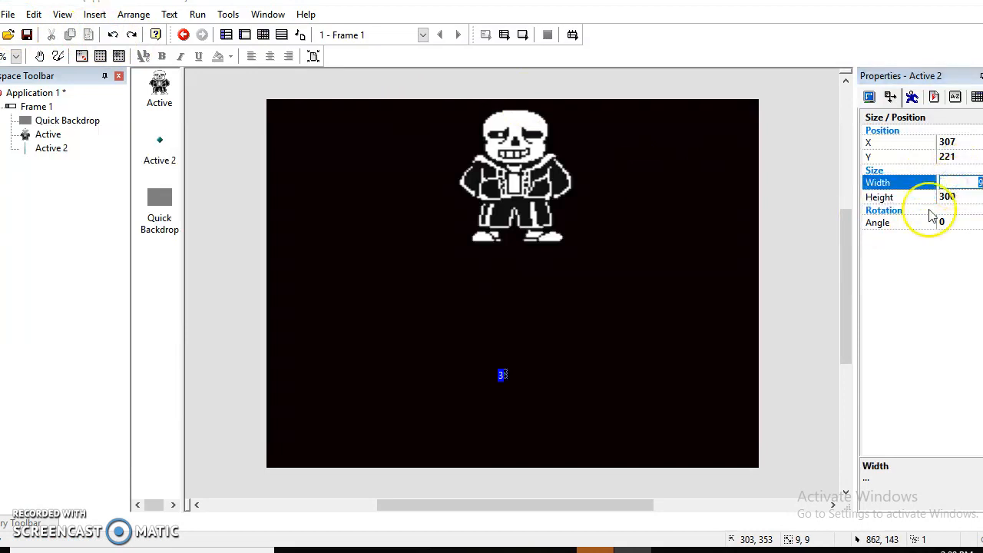
pyautogui.click(958, 197)
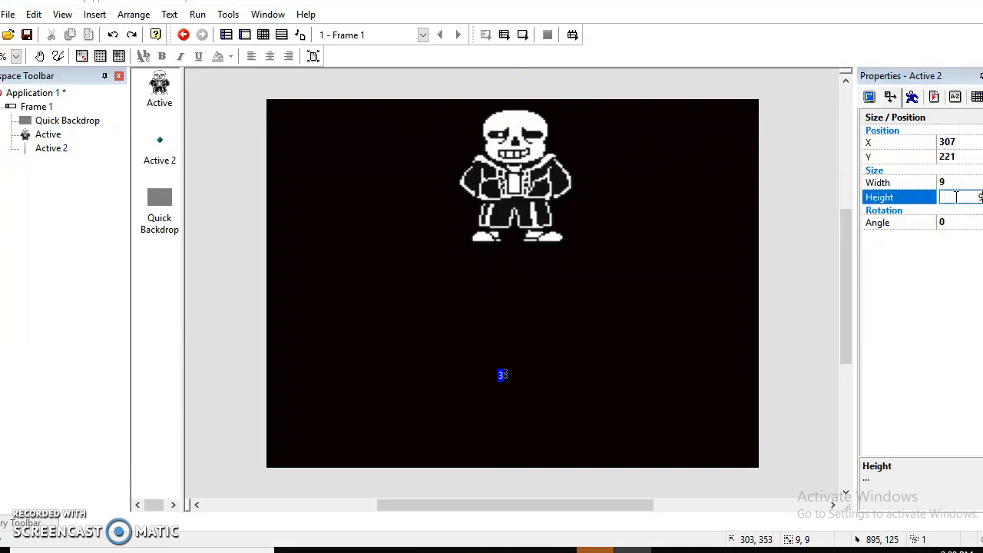
pyautogui.click(948, 184)
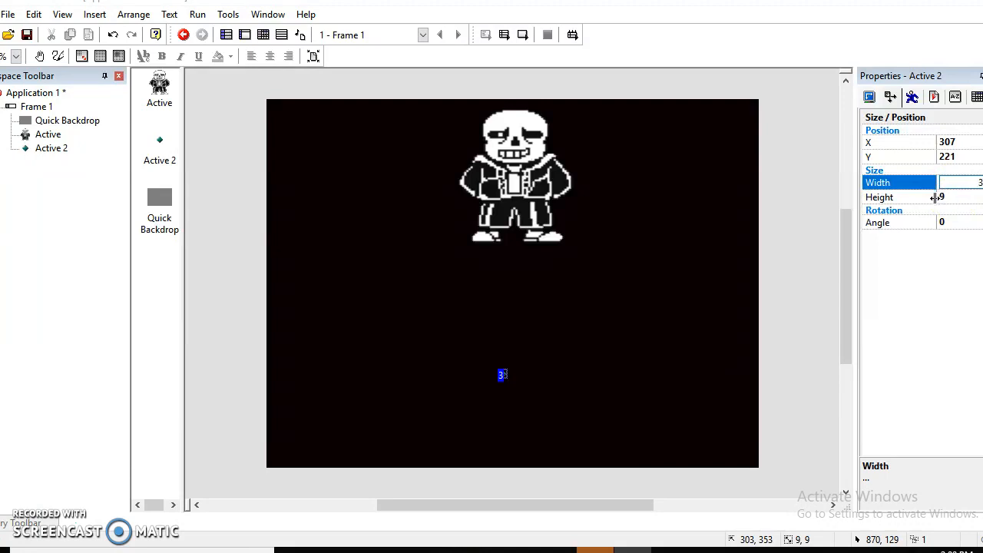
pyautogui.press('Return')
pyautogui.moveTo(570, 375); pyautogui.dragTo(498, 273)
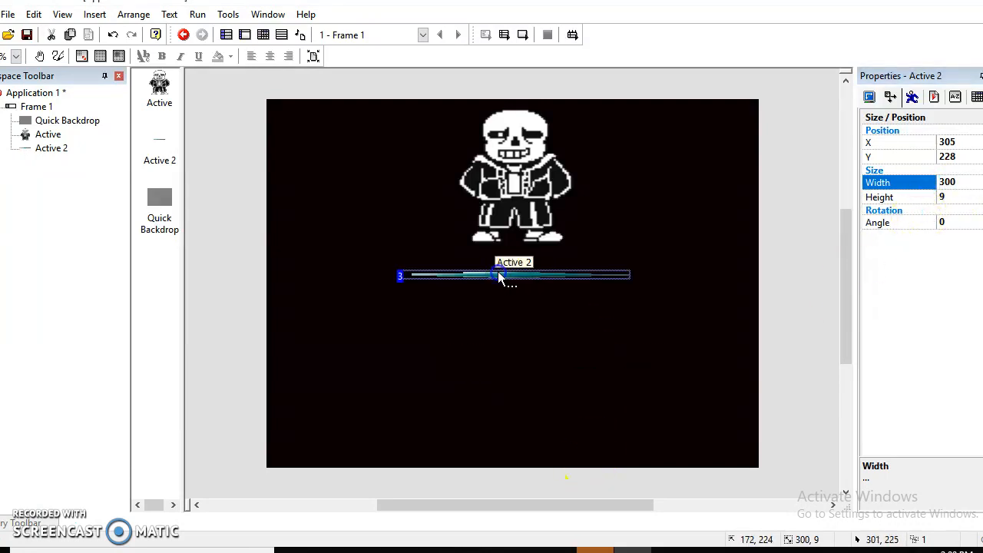
# Clear the thin bar's picture, fill it with the off-white color FFFBF0, and accept the edit.
pyautogui.doubleClick(498, 273)
pyautogui.click(293, 85)
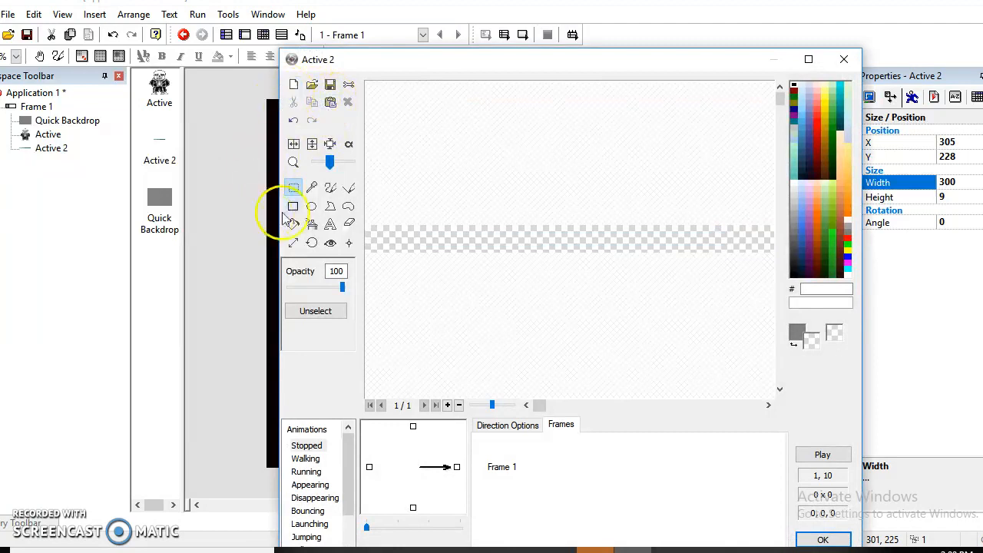
pyautogui.click(293, 224)
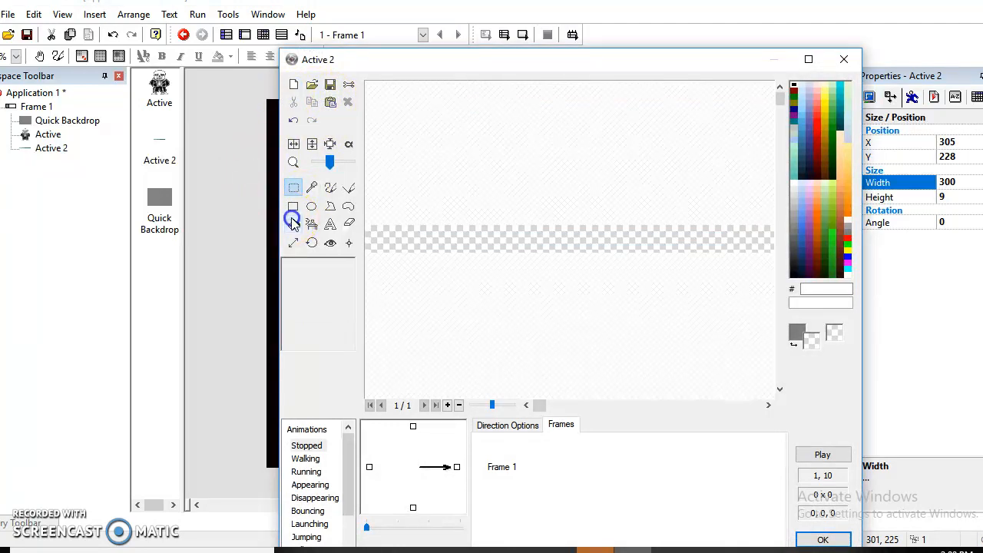
pyautogui.click(848, 221)
pyautogui.click(630, 234)
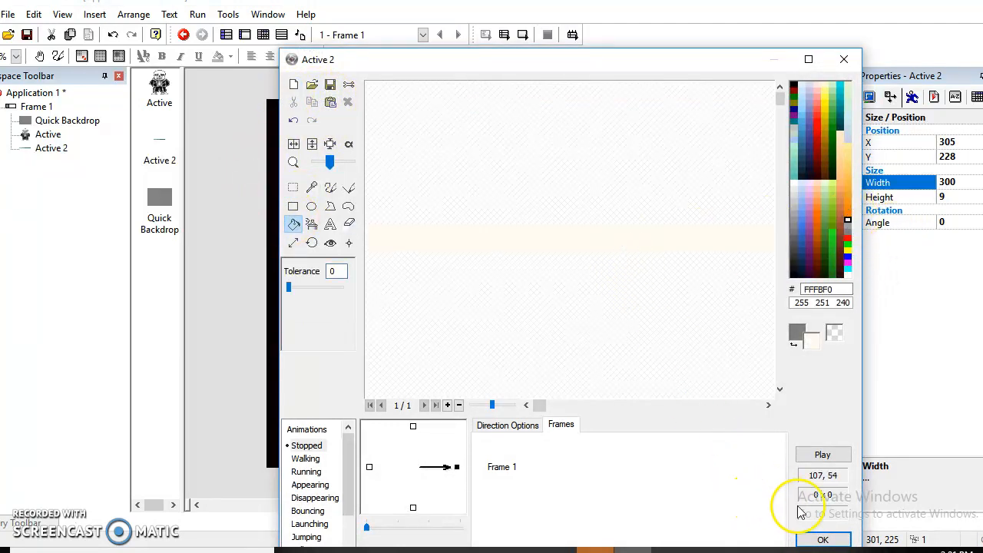
pyautogui.click(821, 538)
pyautogui.click(564, 234)
pyautogui.click(527, 311)
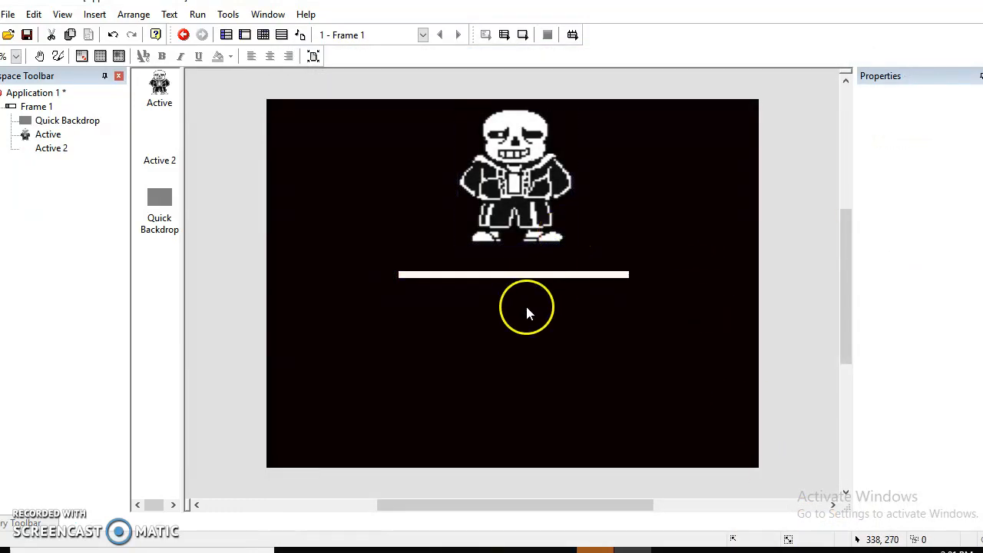
# Clone the thin white bar beneath the skeleton to make a second identical bar.
pyautogui.click(525, 275)
pyautogui.rightClick(527, 272)
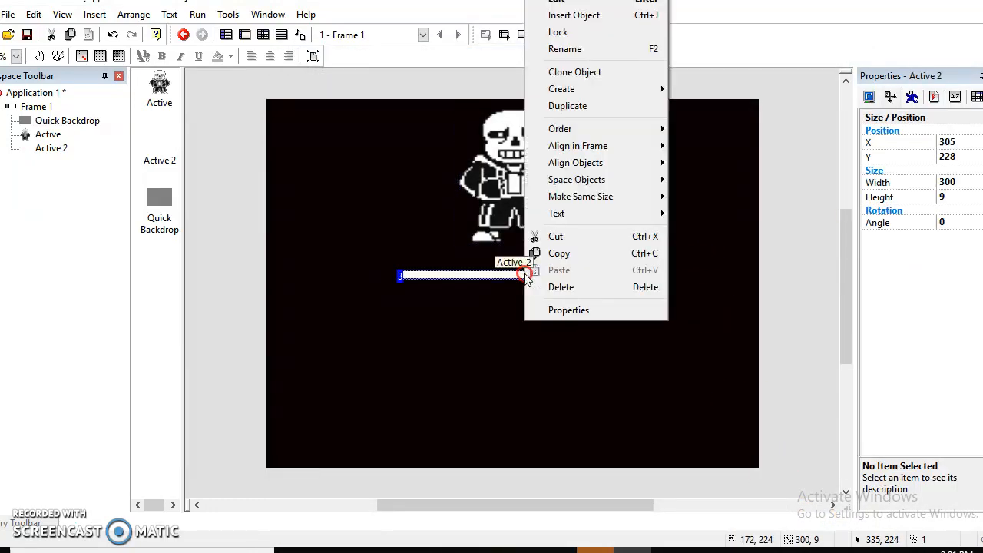
pyautogui.click(553, 72)
pyautogui.click(570, 245)
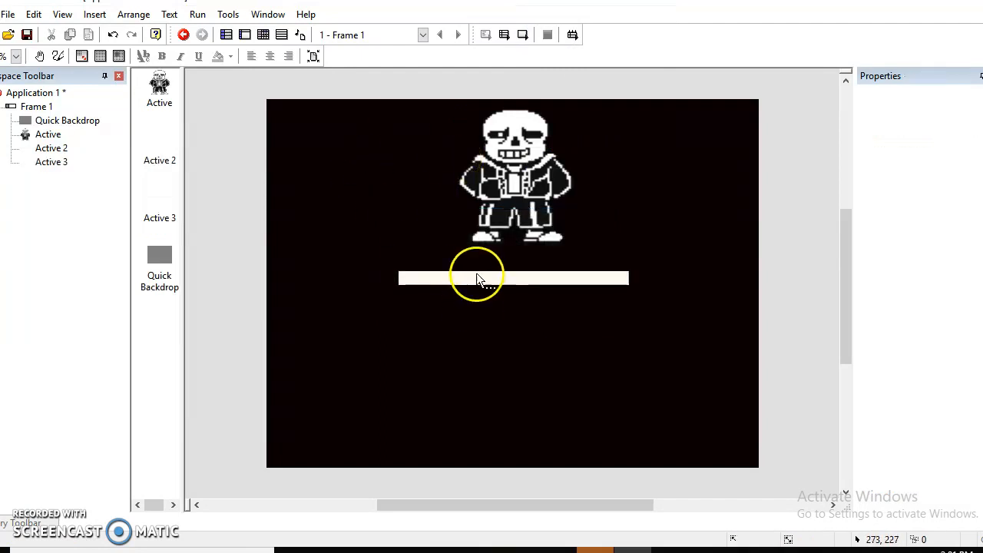
# Move the cloned bar straight down to Y 385, keeping X at 305, as the battle box's lower edge.
pyautogui.click(476, 282)
pyautogui.press('Down')
pyautogui.press('Down')
pyautogui.press('Down')
pyautogui.press('Down')
pyautogui.press('Down')
pyautogui.press('Down')
pyautogui.press('Down')
pyautogui.press('Down')
pyautogui.press('Down')
pyautogui.press('Down')
pyautogui.press('Down')
pyautogui.press('Down')
pyautogui.press('Down')
pyautogui.press('Down')
pyautogui.press('Down')
pyautogui.press('Down')
pyautogui.press('Down')
pyautogui.press('Down')
pyautogui.press('Down')
pyautogui.press('Down')
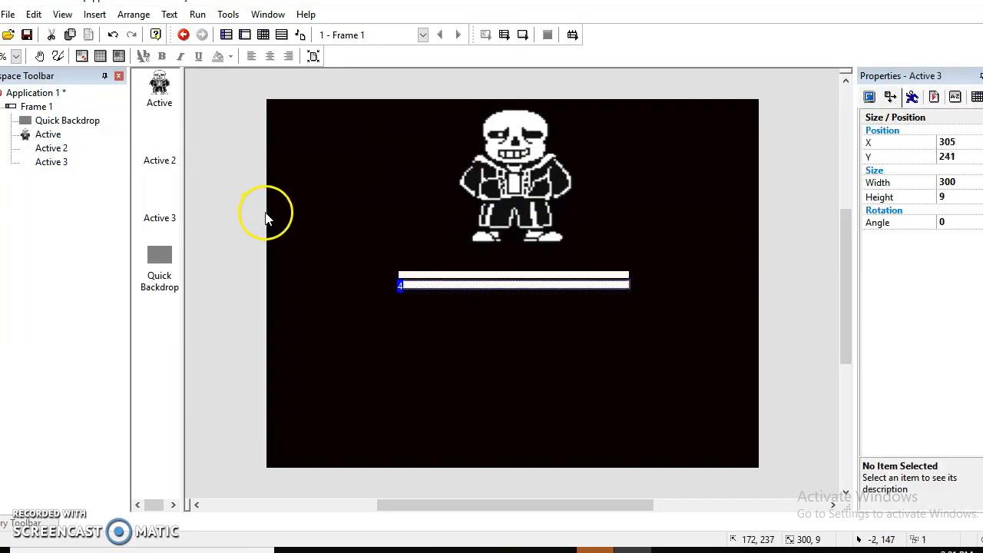
pyautogui.press('Down')
pyautogui.press('Down')
pyautogui.press('Down')
pyautogui.press('Down')
pyautogui.press('Down')
pyautogui.press('Down')
pyautogui.press('Down')
pyautogui.press('Down')
pyautogui.press('Down')
pyautogui.press('Down')
pyautogui.press('Down')
pyautogui.press('Down')
pyautogui.press('Down')
pyautogui.press('Down')
pyautogui.press('Down')
pyautogui.press('Down')
pyautogui.press('Down')
pyautogui.press('Down')
pyautogui.press('Down')
pyautogui.press('Down')
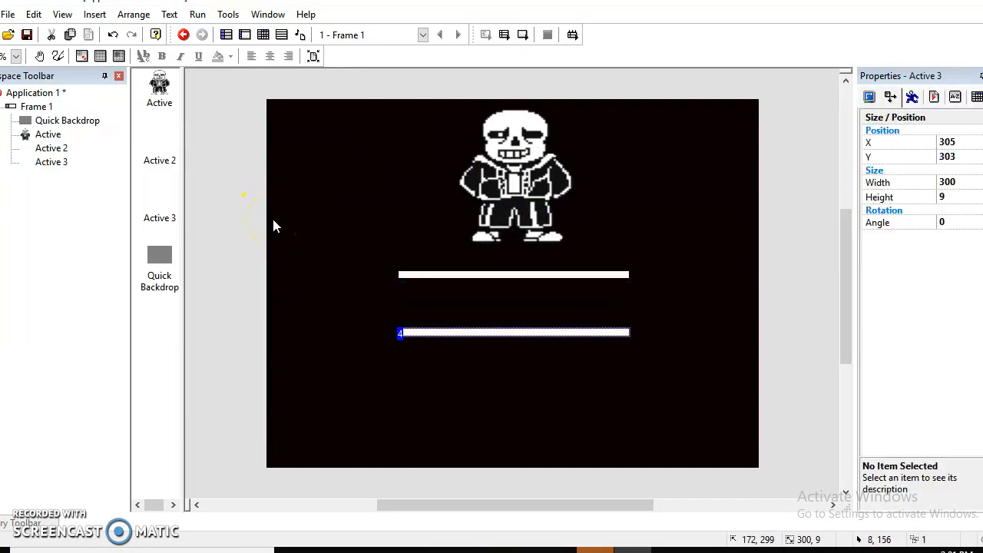
pyautogui.press('Down')
pyautogui.press('Down')
pyautogui.press('Down')
pyautogui.press('Down')
pyautogui.press('Down')
pyautogui.press('Down')
pyautogui.press('Down')
pyautogui.press('Down')
pyautogui.press('Down')
pyautogui.press('Down')
pyautogui.press('Down')
pyautogui.press('Down')
pyautogui.press('Down')
pyautogui.press('Down')
pyautogui.press('Down')
pyautogui.press('Down')
pyautogui.press('Down')
pyautogui.press('Down')
pyautogui.press('Down')
pyautogui.press('Down')
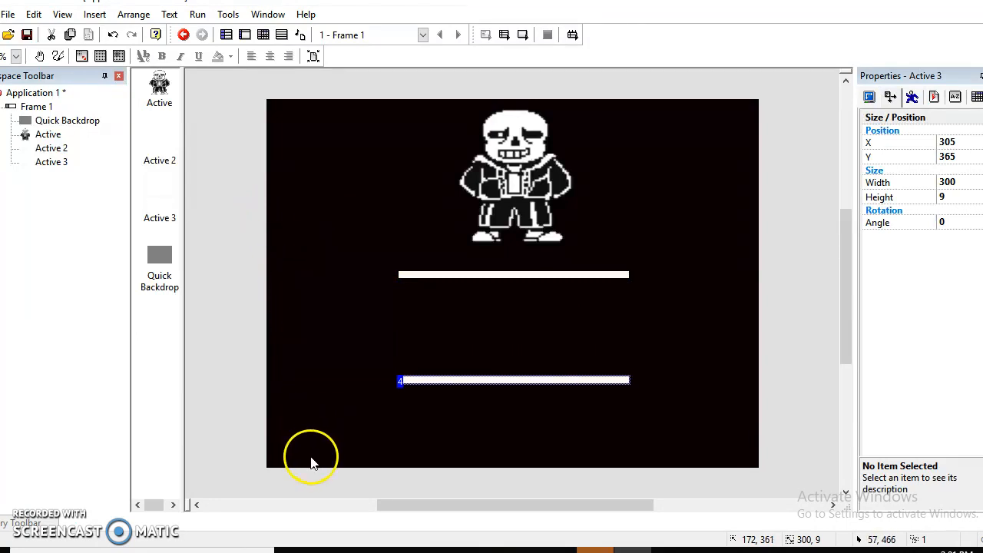
pyautogui.press('Down')
pyautogui.press('Down')
pyautogui.press('Down')
pyautogui.press('Down')
pyautogui.press('Down')
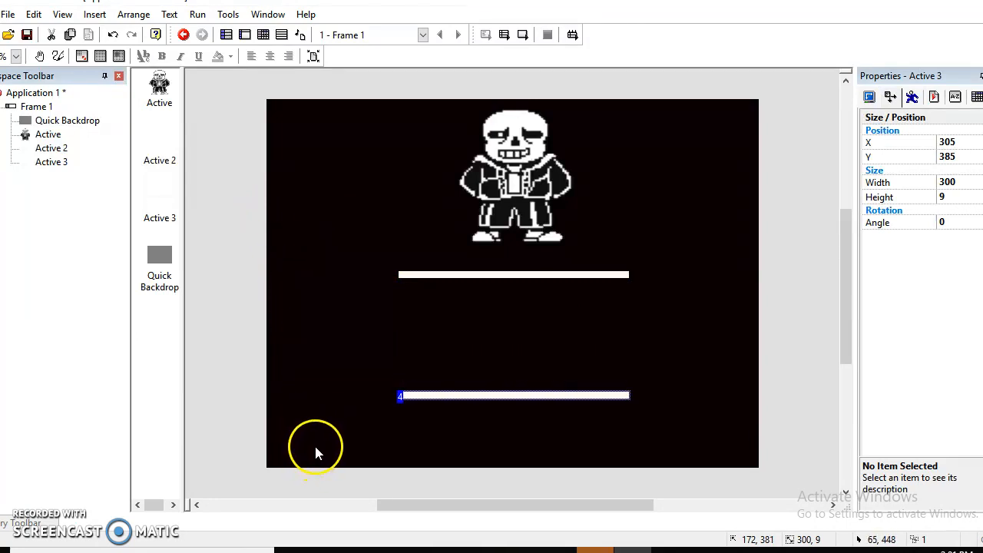
# Clone the lower bar and set the new copy's width to 9 to make a small square.
pyautogui.rightClick(533, 387)
pyautogui.rightClick(432, 397)
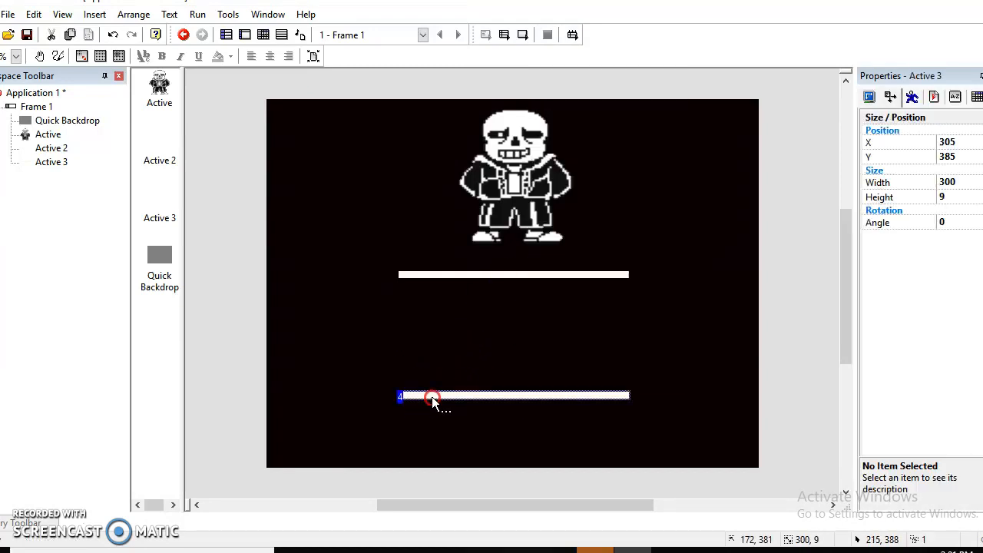
pyautogui.rightClick(426, 398)
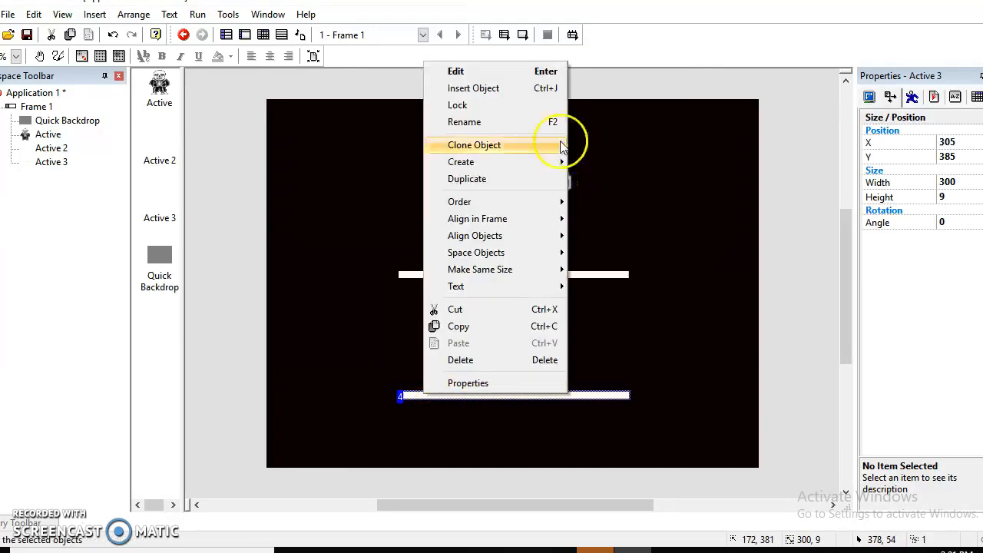
pyautogui.click(440, 145)
pyautogui.click(574, 245)
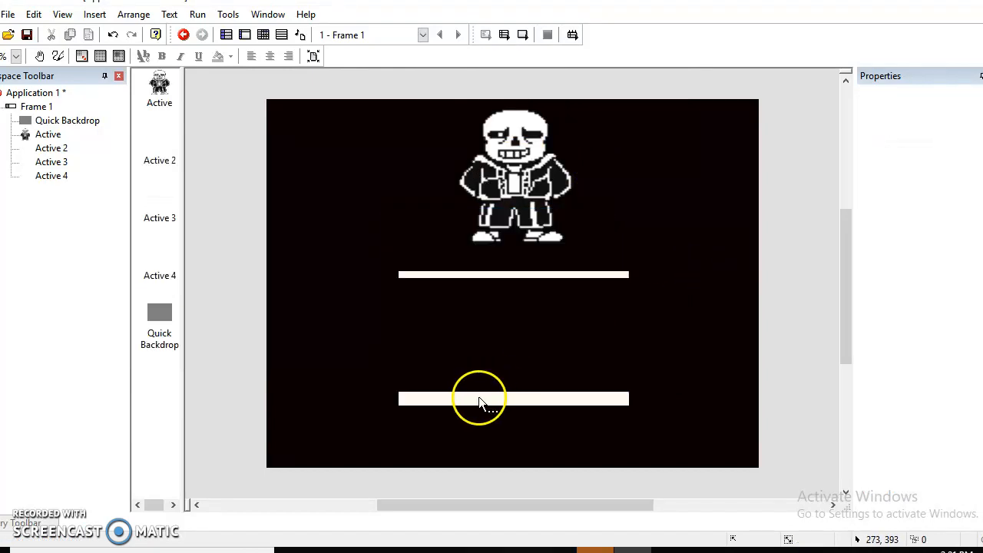
pyautogui.click(472, 409)
pyautogui.click(956, 182)
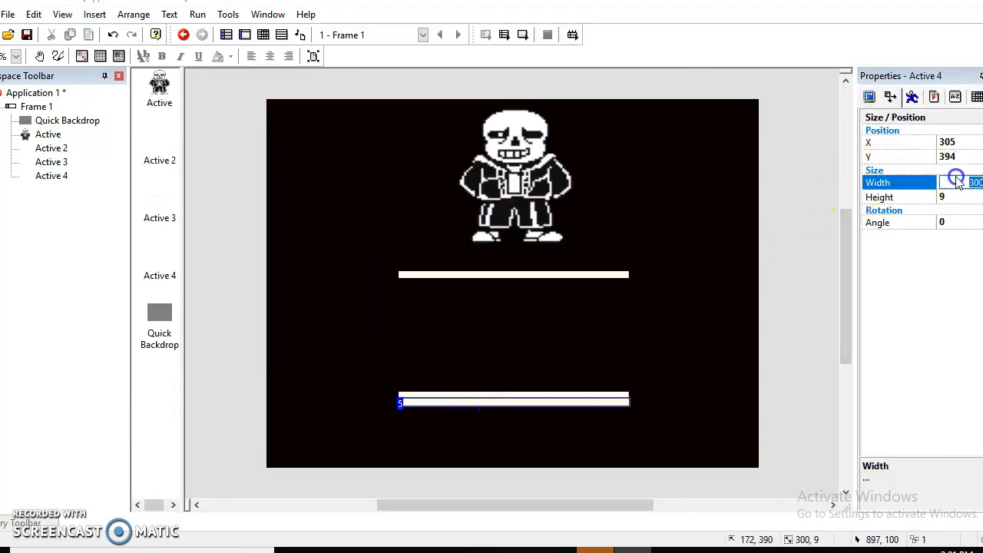
pyautogui.click(614, 354)
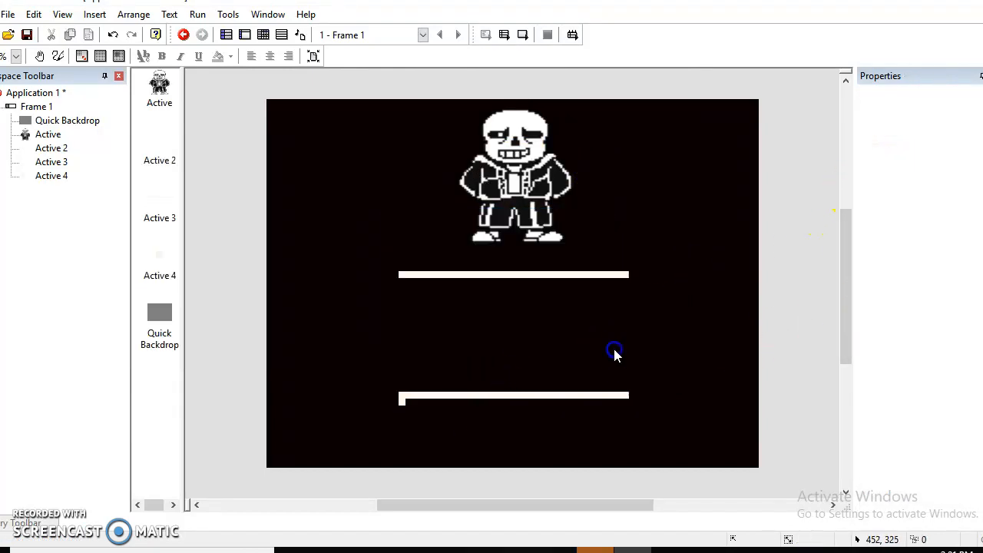
# Move the small square up to X 175, Y 376 so it sits on the lower bar's left end.
pyautogui.click(403, 398)
pyautogui.press('Up')
pyautogui.press('Up')
pyautogui.press('Up')
pyautogui.press('Up')
pyautogui.press('Up')
pyautogui.press('Up')
pyautogui.press('Up')
pyautogui.press('Up')
pyautogui.press('Up')
pyautogui.press('Up')
pyautogui.press('Up')
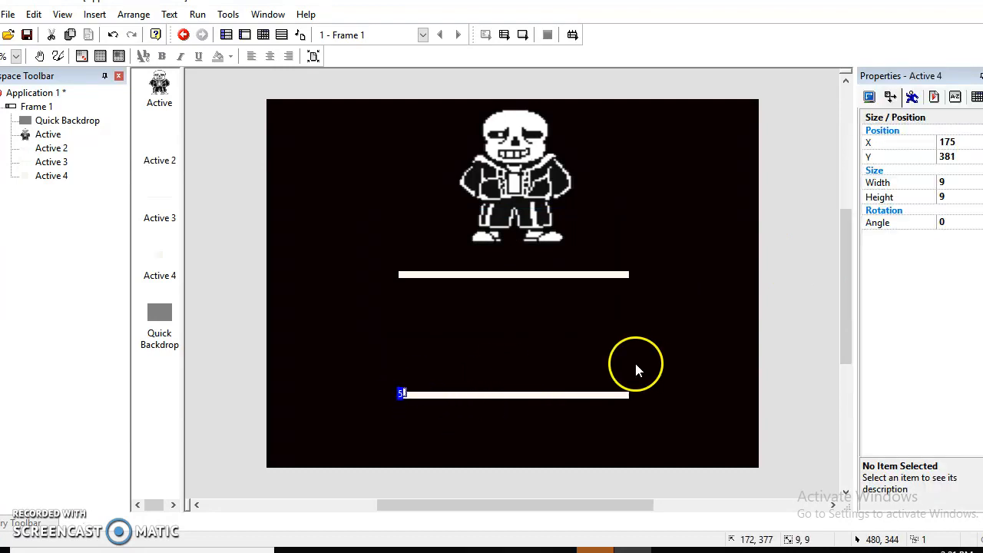
pyautogui.click(631, 371)
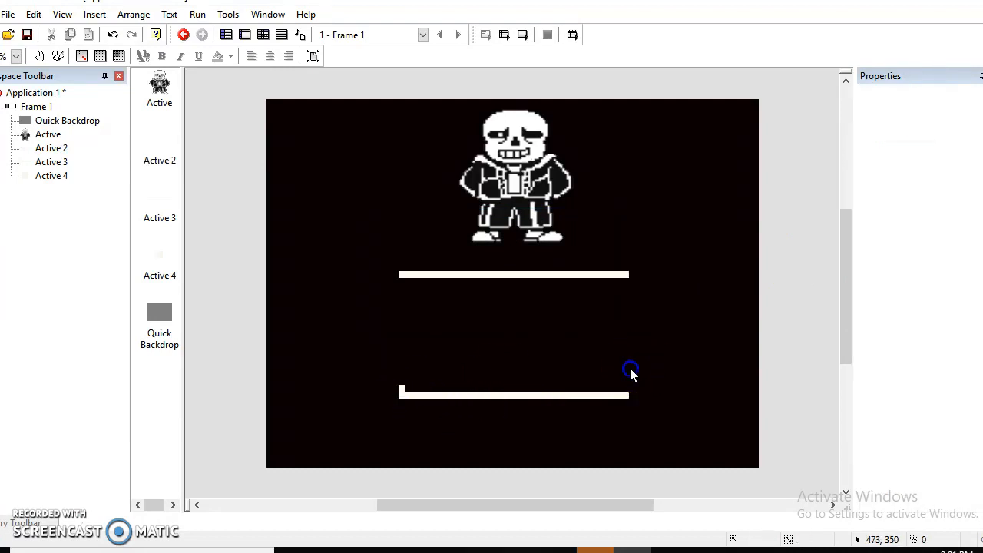
pyautogui.click(402, 391)
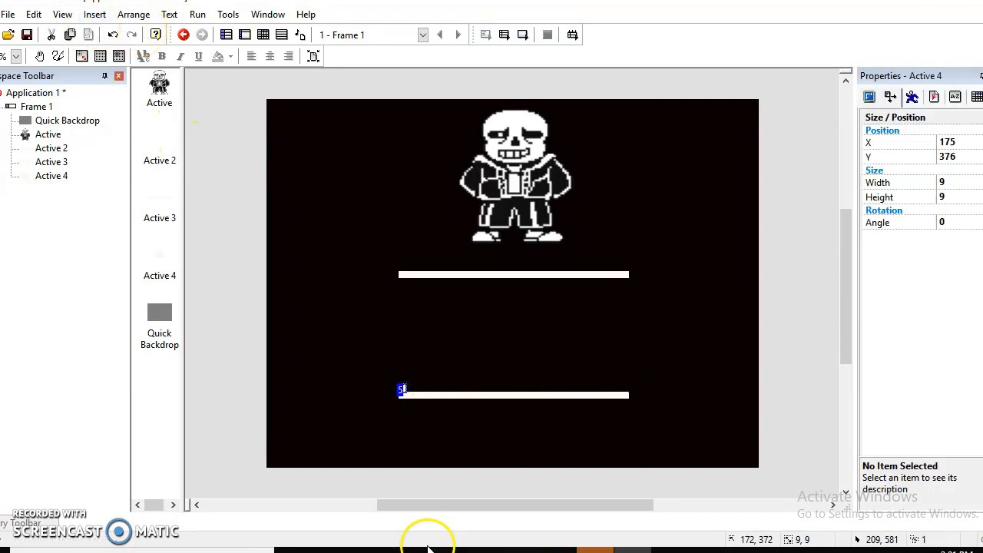
pyautogui.click(400, 390)
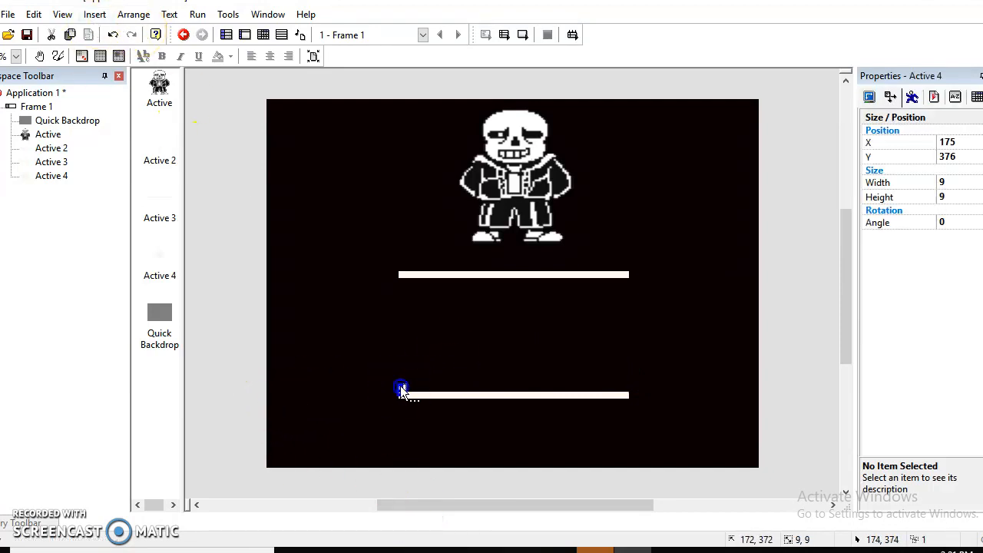
pyautogui.press('Up')
pyautogui.press('Up')
pyautogui.press('Up')
pyautogui.press('Up')
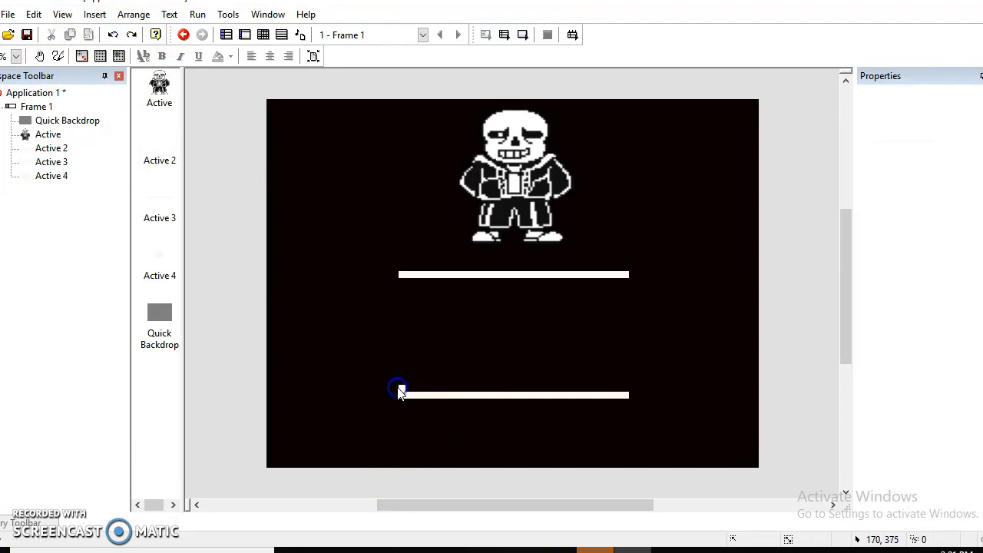
# Stretch the small square upward to a height of 150 to form the box's left side up to the upper bar.
pyautogui.doubleClick(400, 388)
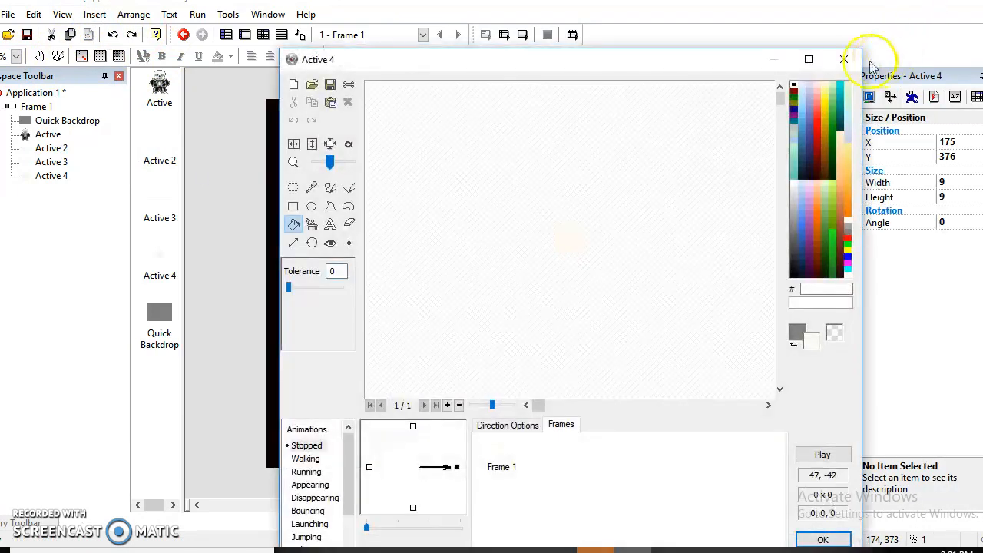
pyautogui.click(844, 59)
pyautogui.click(397, 389)
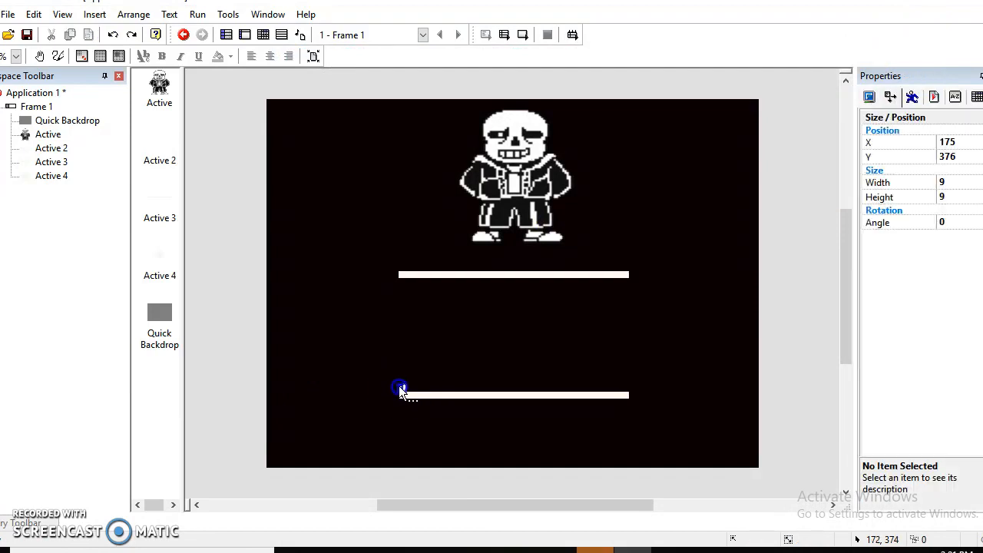
pyautogui.moveTo(404, 381); pyautogui.dragTo(443, 272)
pyautogui.click(456, 340)
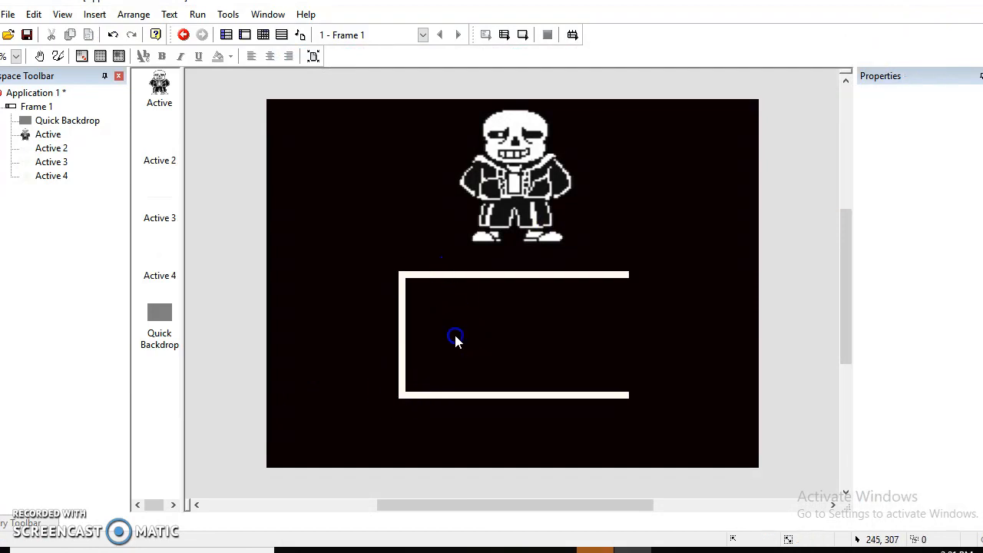
# Clone the box's left side bar with 2 rows, 1 column and zero spacing.
pyautogui.click(406, 327)
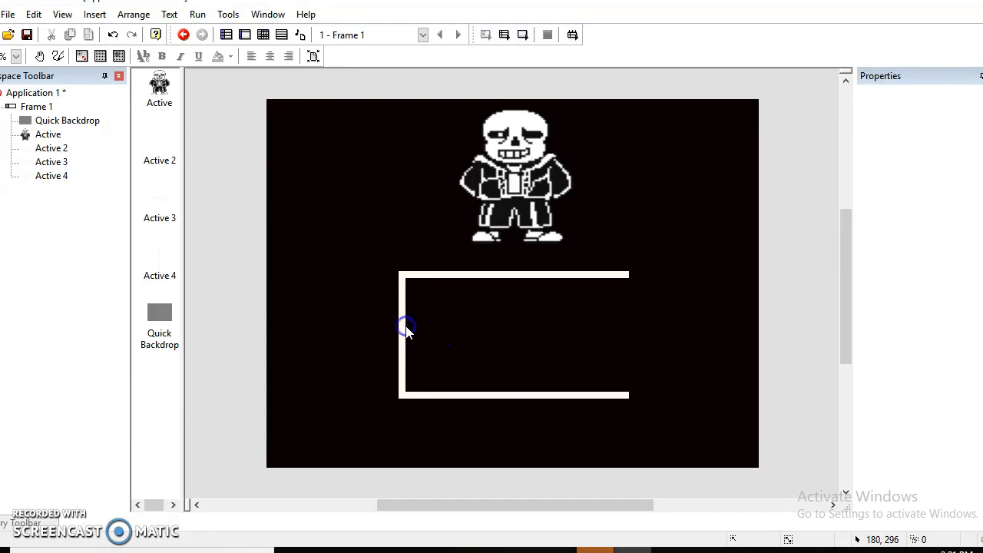
pyautogui.rightClick(404, 328)
pyautogui.click(466, 81)
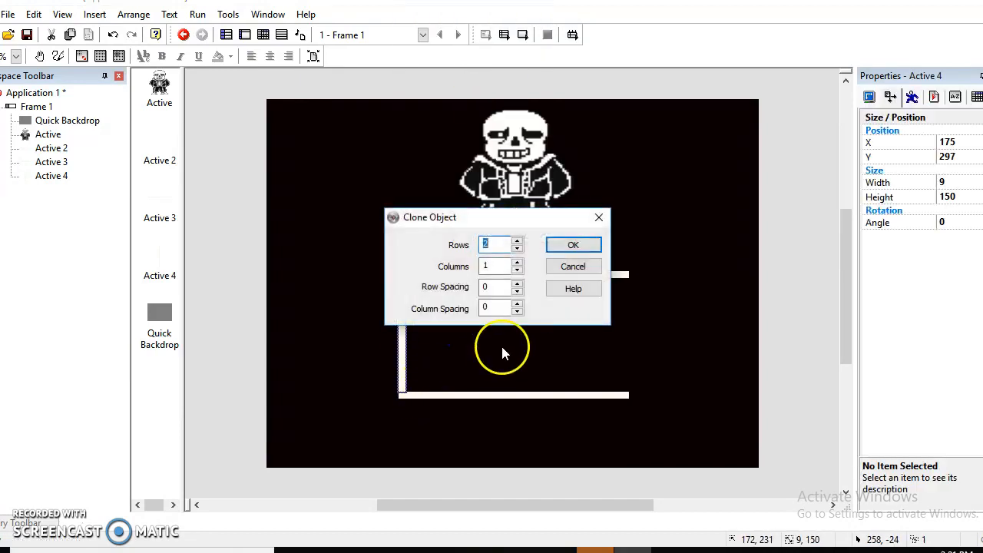
pyautogui.write('2')
pyautogui.click(566, 246)
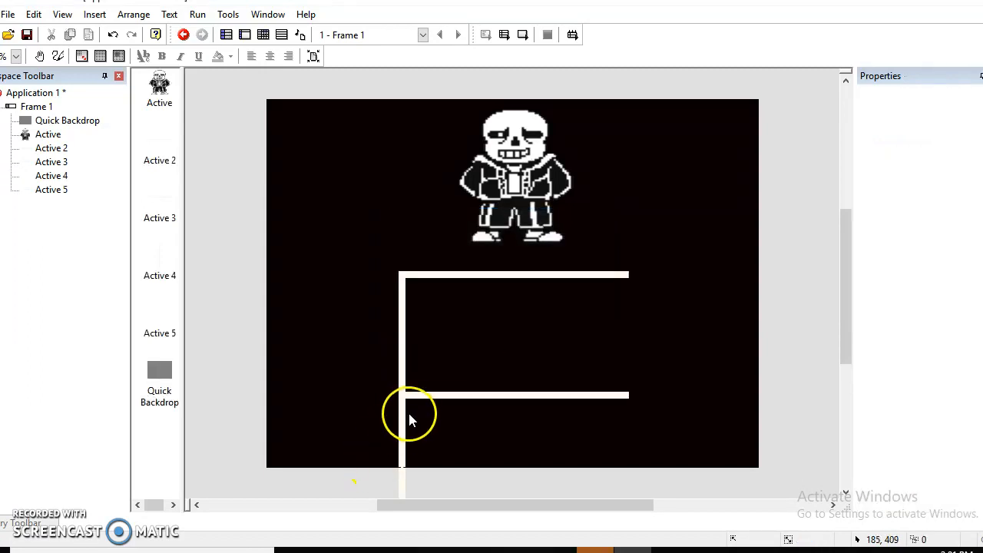
# Place the cloned vertical bar at the right ends of the horizontal bars, at about X 466, Y 298, closing the box.
pyautogui.moveTo(405, 412)
pyautogui.mouseDown()
pyautogui.moveTo(644, 294)
pyautogui.moveTo(628, 299)
pyautogui.mouseUp()
pyautogui.click(696, 262)
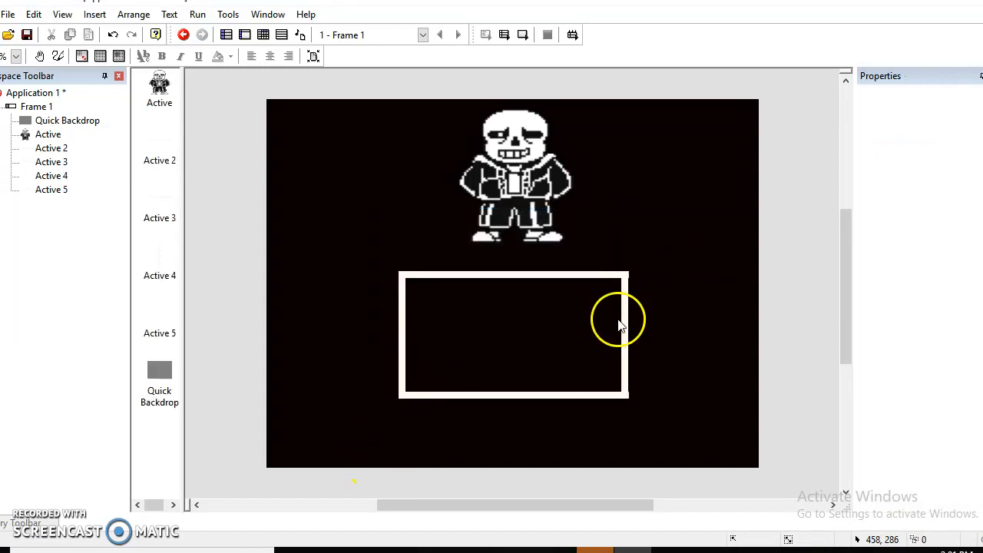
pyautogui.click(619, 324)
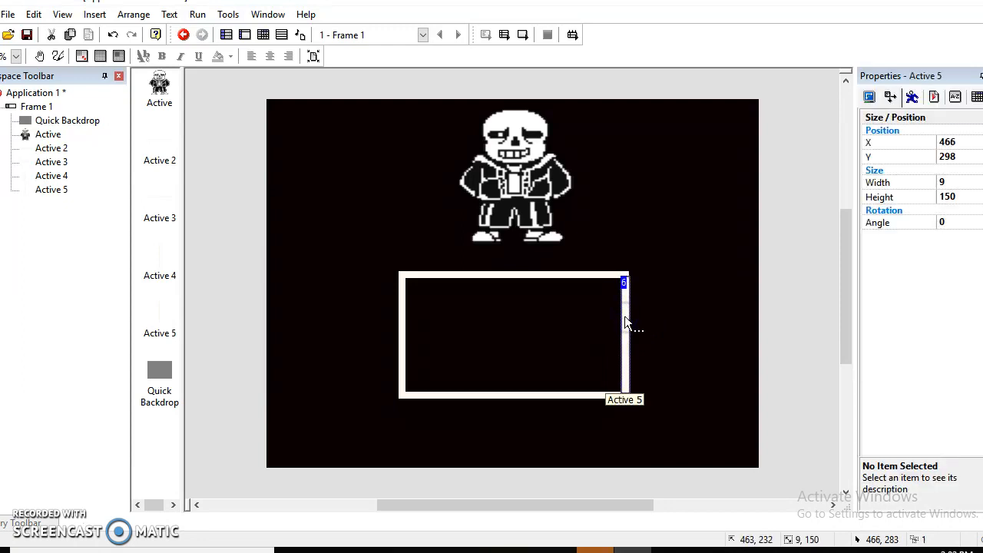
pyautogui.click(697, 283)
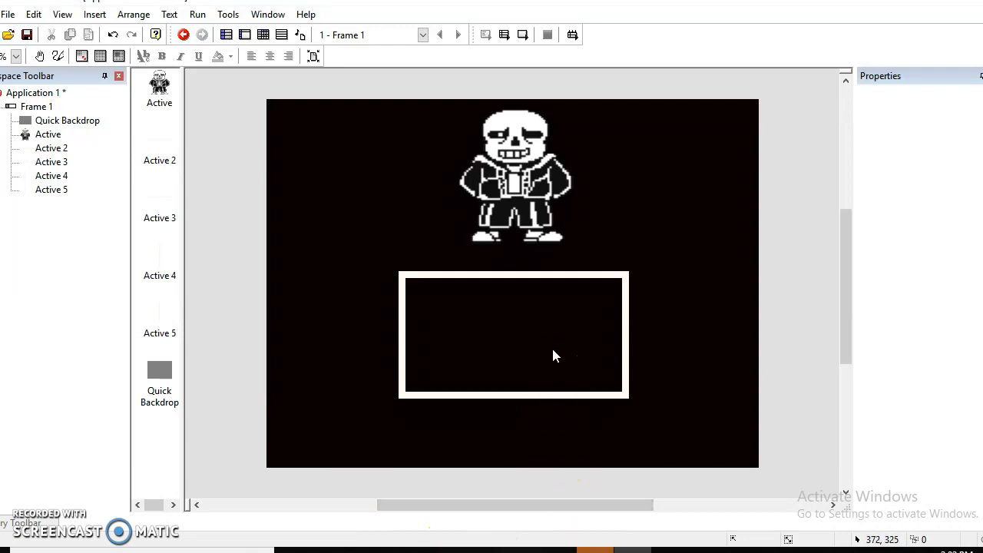
# Insert a new Active object inside the white battle box at about X 318, Y 317.
pyautogui.rightClick(489, 298)
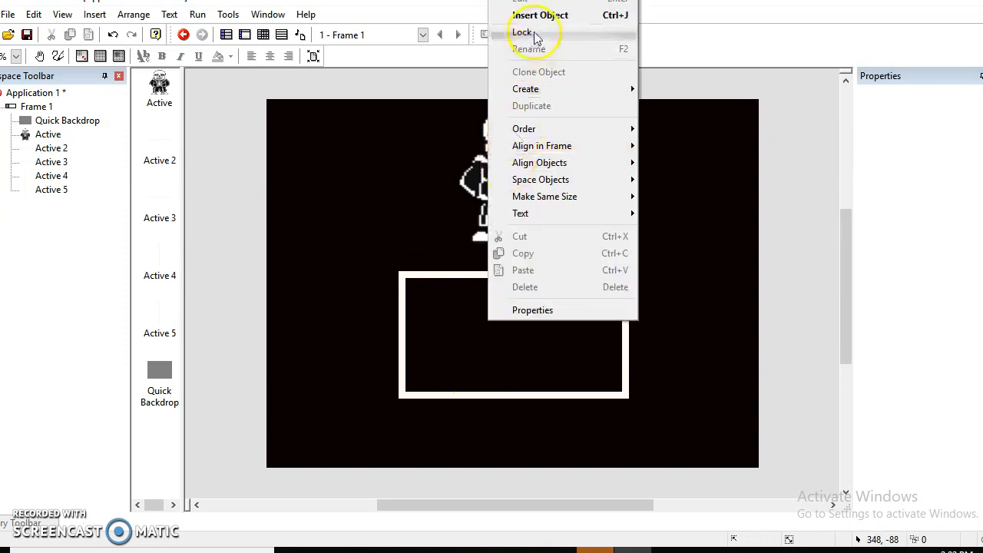
pyautogui.click(540, 15)
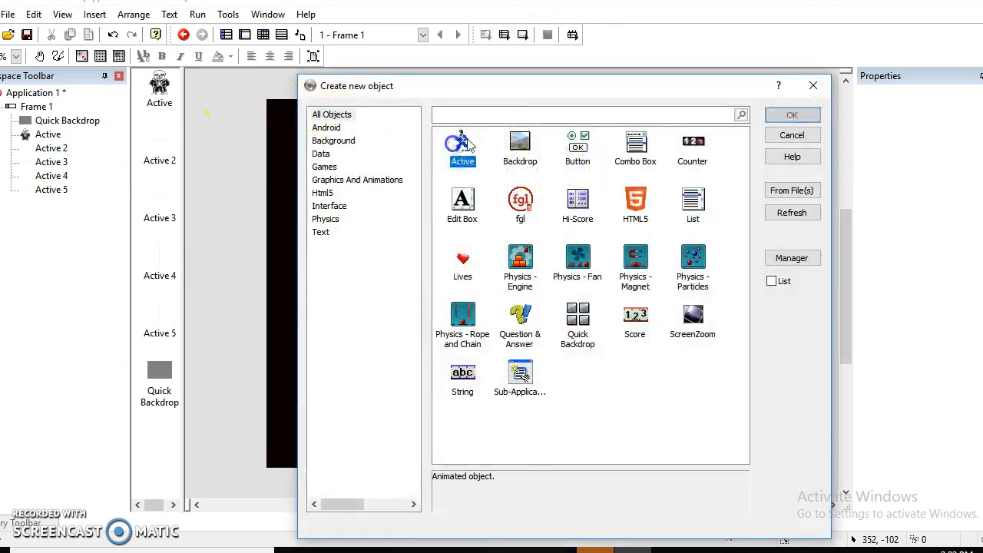
pyautogui.click(792, 114)
pyautogui.click(511, 345)
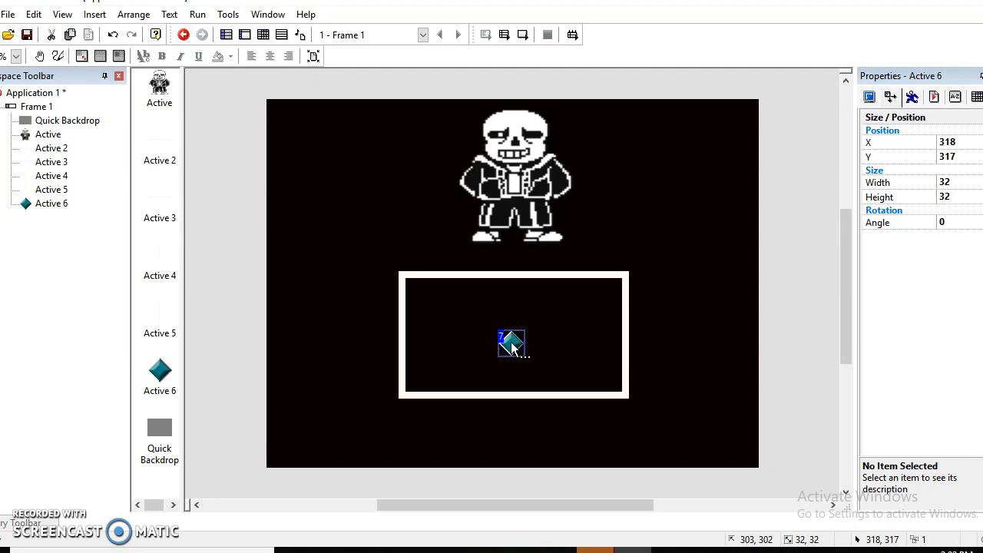
# Open the picture of the new Active object inside the box and clear it.
pyautogui.click(510, 345)
pyautogui.doubleClick(510, 344)
pyautogui.click(293, 84)
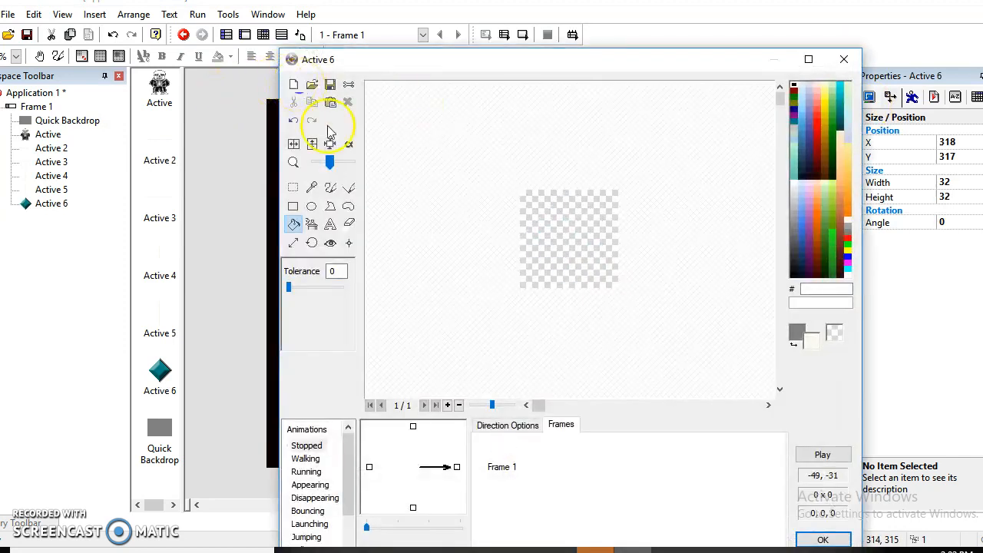
# Switch to Paint, select the red heart, shrink it to about 10 × 11 px, and deselect it.
pyautogui.click(520, 551)
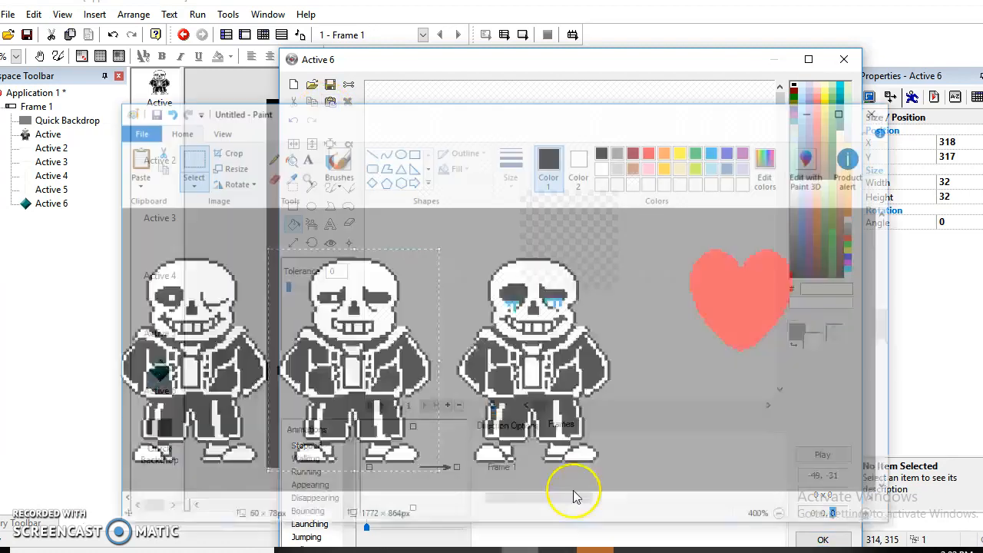
pyautogui.moveTo(689, 208); pyautogui.dragTo(823, 360)
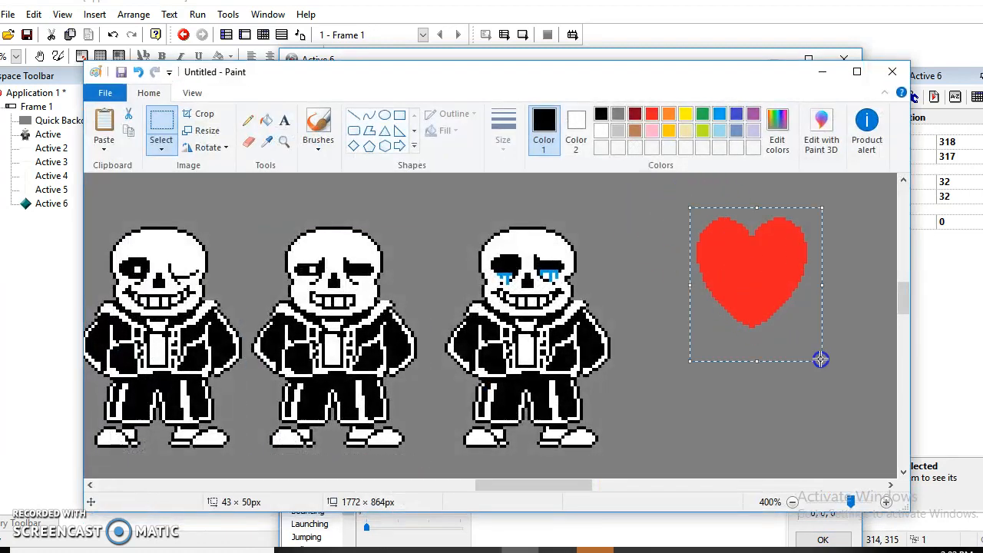
pyautogui.moveTo(823, 207); pyautogui.dragTo(743, 285)
pyautogui.moveTo(722, 328); pyautogui.dragTo(722, 329)
pyautogui.click(773, 285)
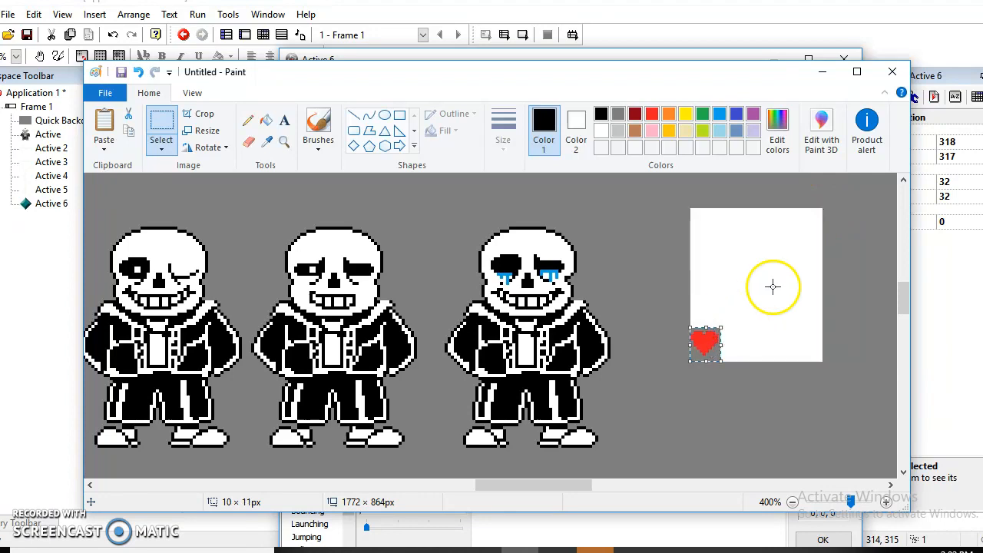
pyautogui.click(734, 339)
pyautogui.scroll(1, 711, 369)
pyautogui.scroll(-1, 711, 369)
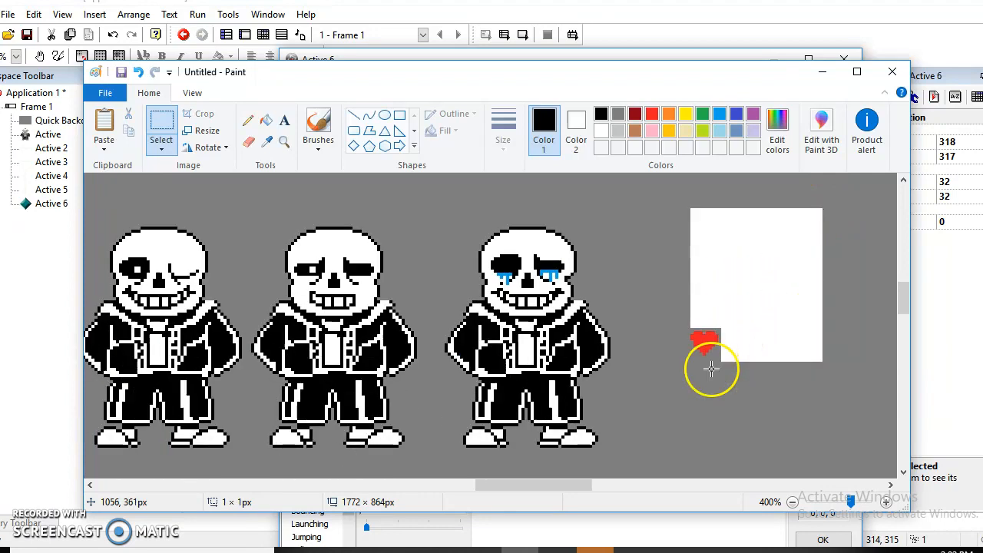
# Fill the white area around the small red heart with the backdrop's grey using the Fill tool.
pyautogui.click(269, 123)
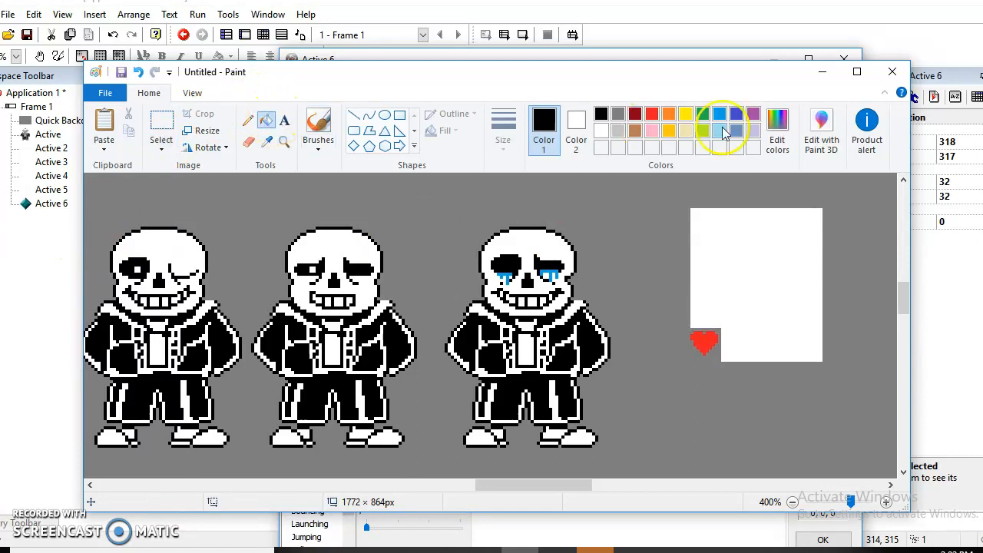
pyautogui.click(576, 132)
pyautogui.click(617, 116)
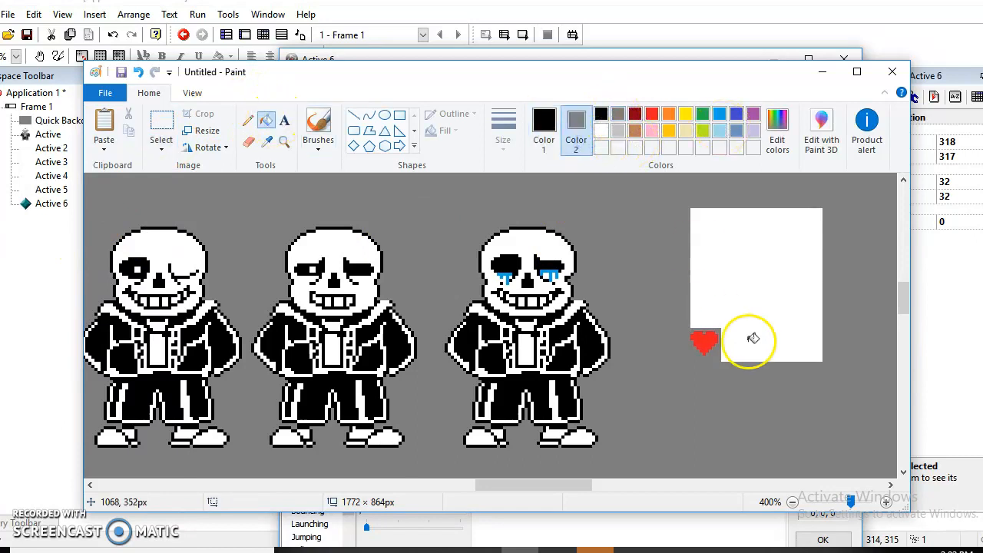
pyautogui.click(749, 341)
pyautogui.rightClick(728, 261)
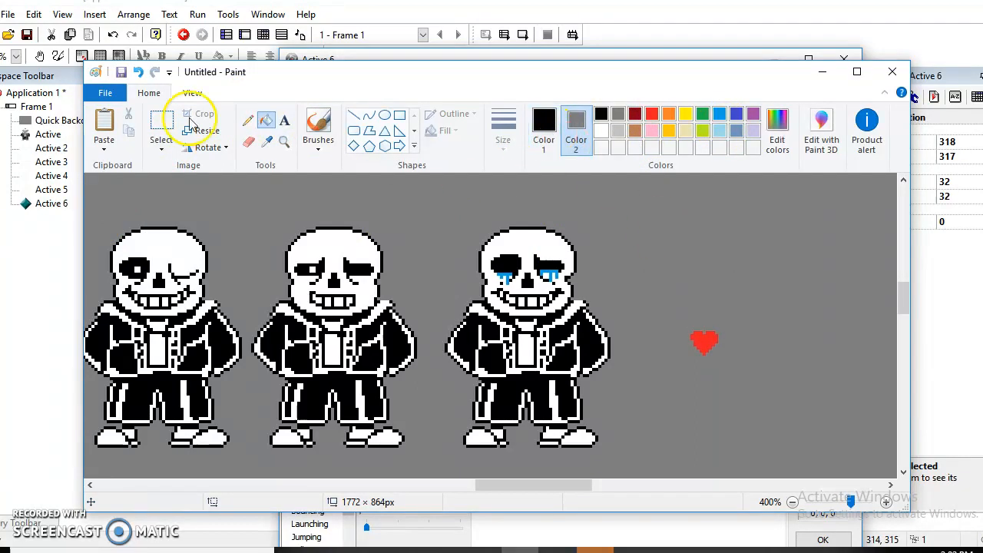
# Sample the heart's red as Color 1 with the Color picker, working at 800% magnification.
pyautogui.click(284, 141)
pyautogui.click(521, 215)
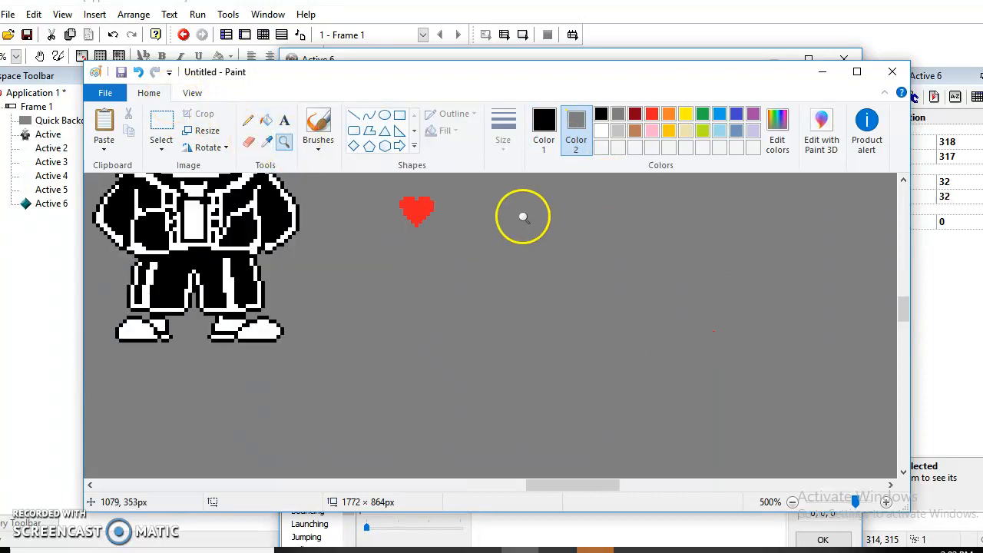
pyautogui.click(341, 237)
pyautogui.click(300, 262)
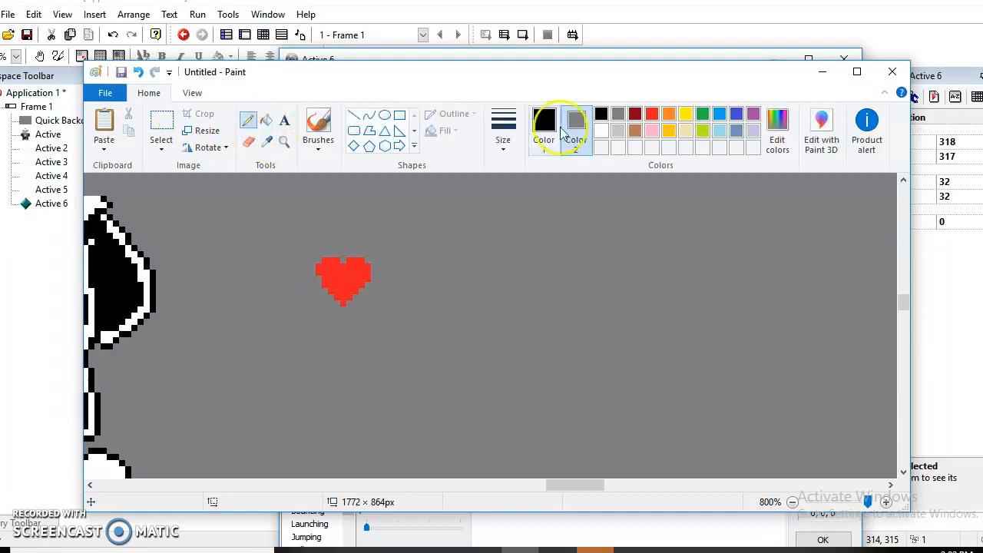
pyautogui.click(248, 120)
pyautogui.click(267, 142)
pyautogui.click(323, 266)
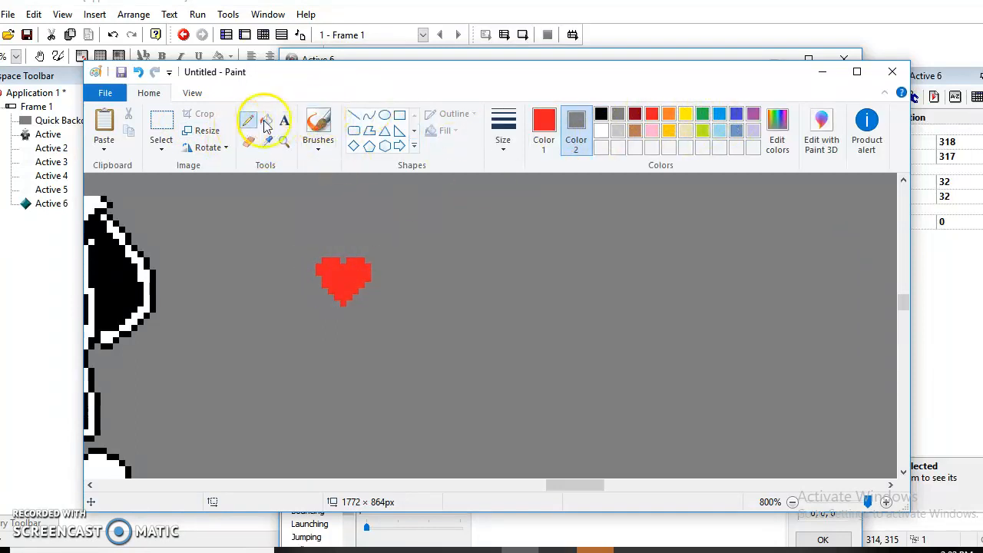
pyautogui.click(544, 127)
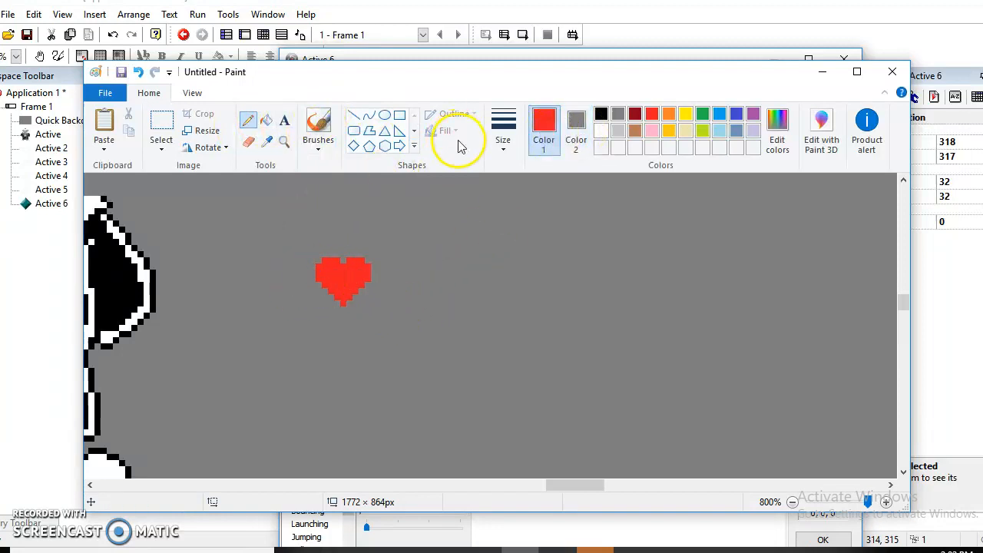
# Select an area of about 14 × 12 px around the red heart and copy it.
pyautogui.click(155, 123)
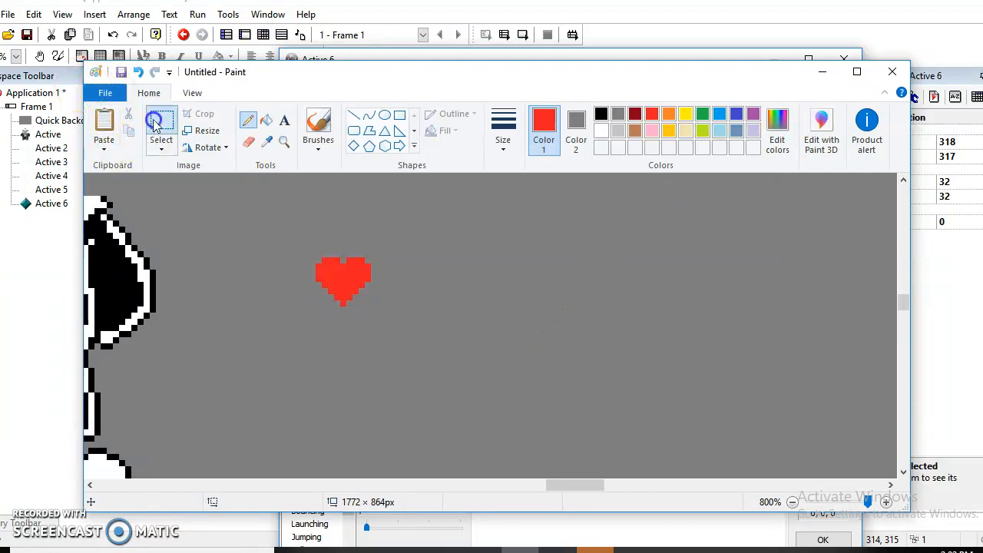
pyautogui.moveTo(298, 252); pyautogui.dragTo(382, 323)
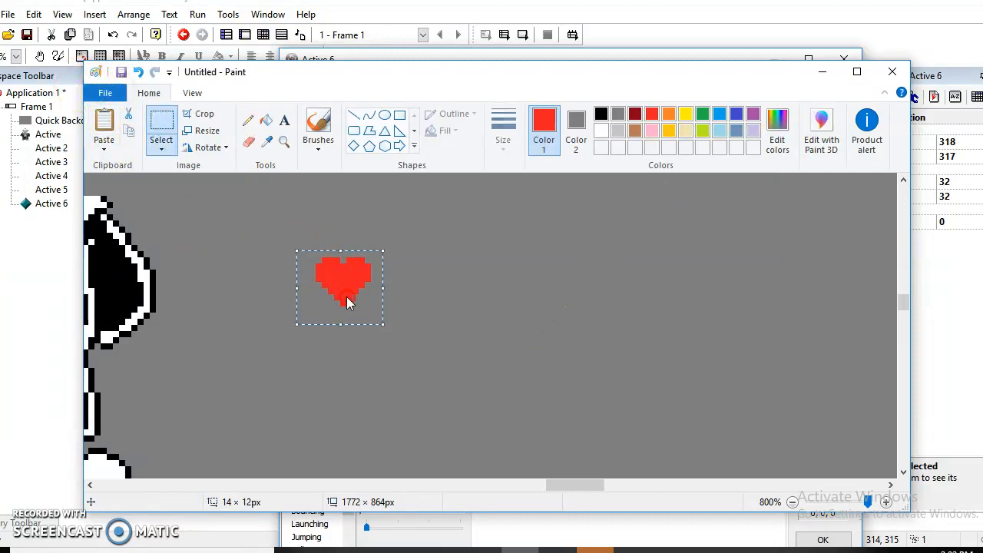
pyautogui.rightClick(347, 302)
pyautogui.click(387, 321)
# Switch back to the Active 6 picture editor, paste the heart, and crop the picture to the pasted area.
pyautogui.hotkey('alt', 'Tab')
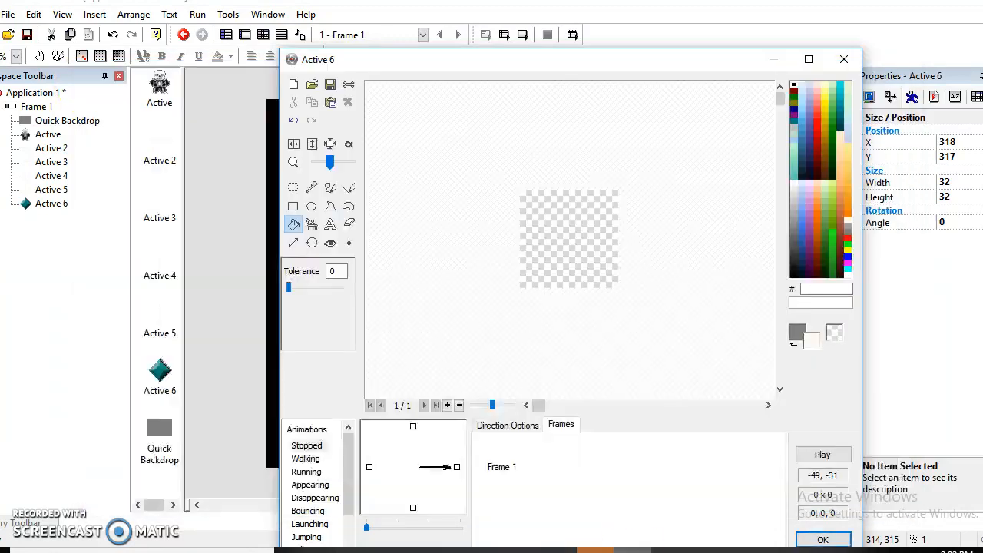
pyautogui.click(330, 103)
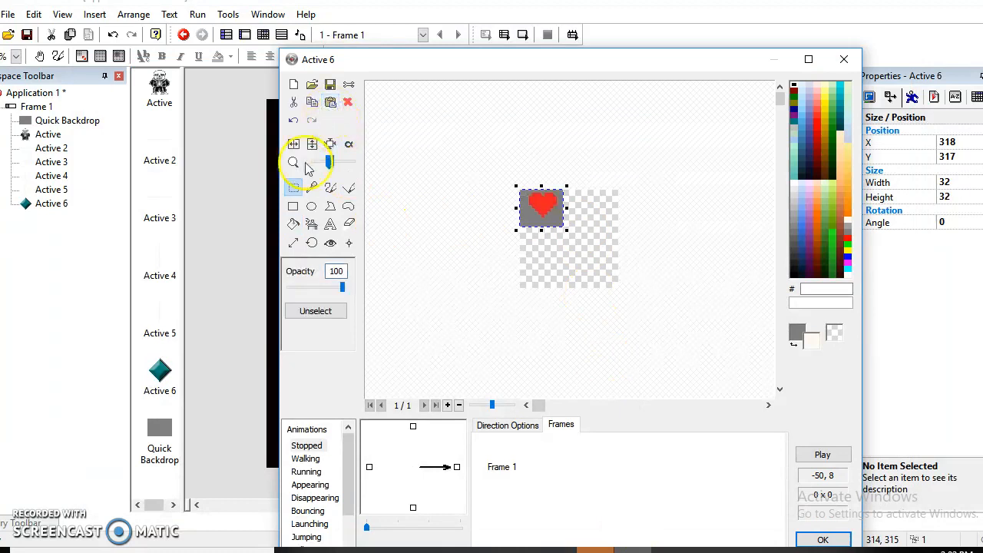
pyautogui.click(329, 143)
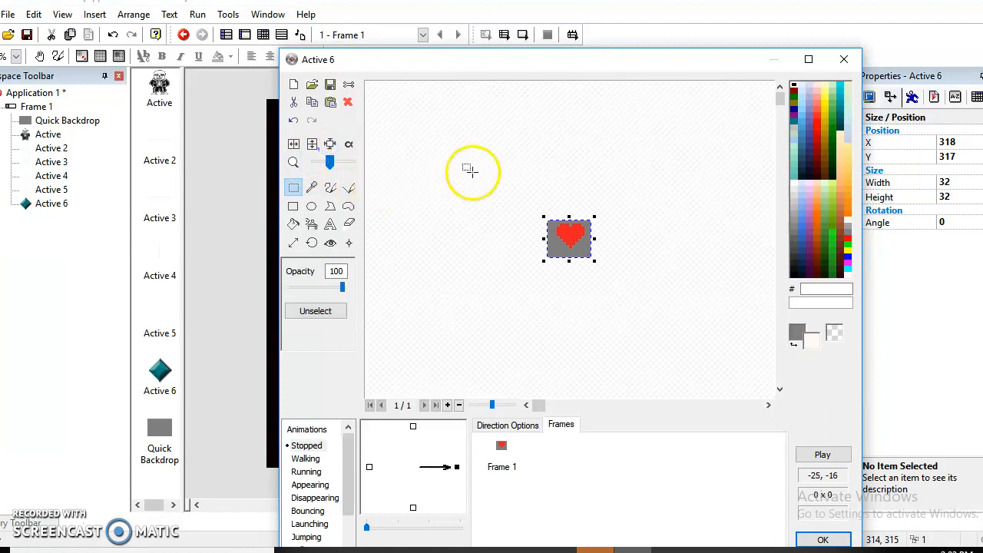
# Fill the grey around the heart with the transparent colour and crop the picture to the heart.
pyautogui.click(293, 223)
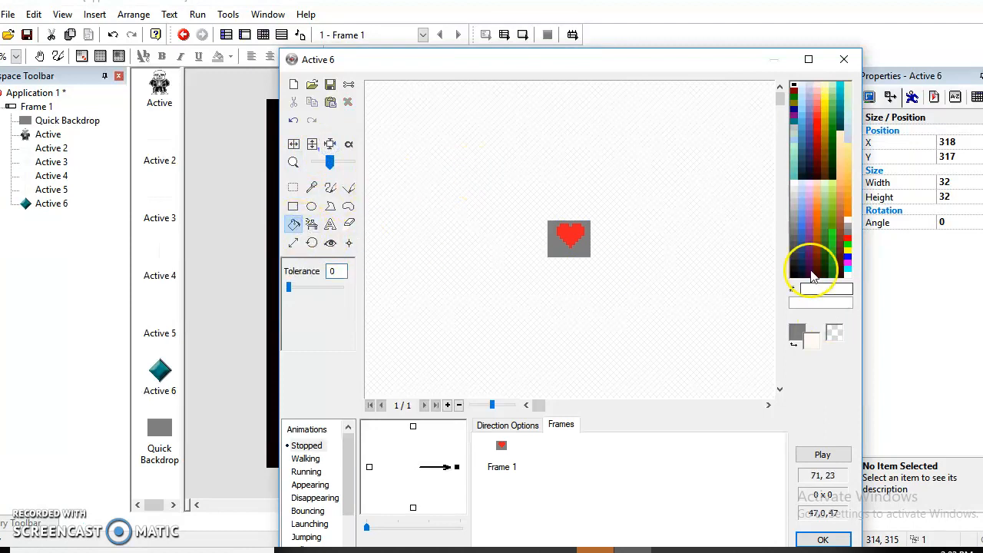
pyautogui.click(796, 270)
pyautogui.click(832, 334)
pyautogui.click(584, 243)
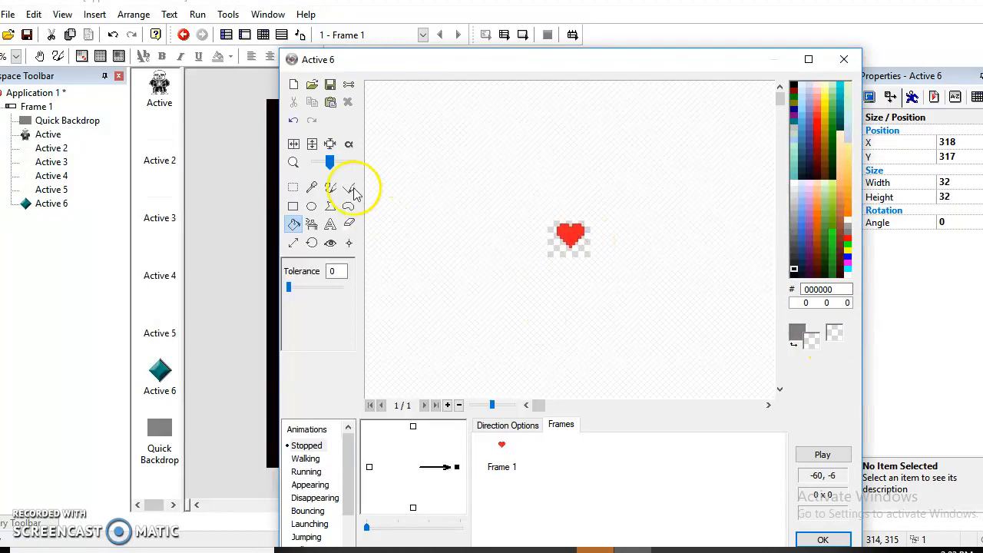
pyautogui.click(329, 143)
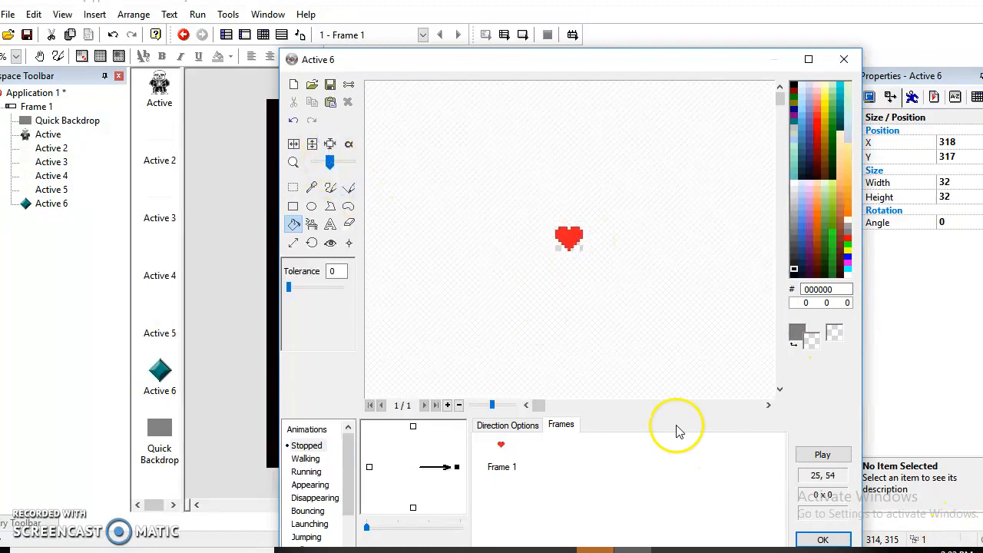
# Centre the heart picture's hot spot and action point at X 4, Y 4, and accept the picture.
pyautogui.click(330, 243)
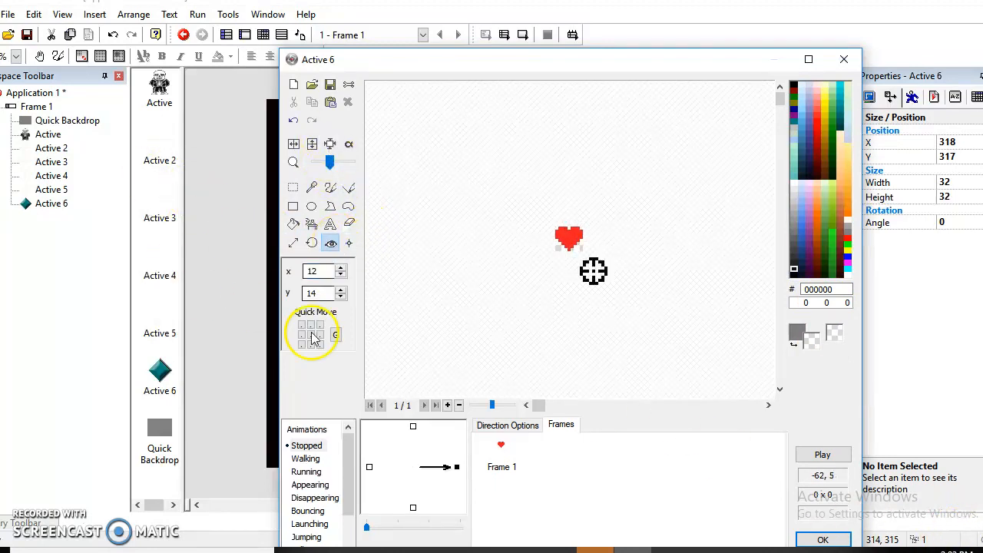
pyautogui.click(311, 335)
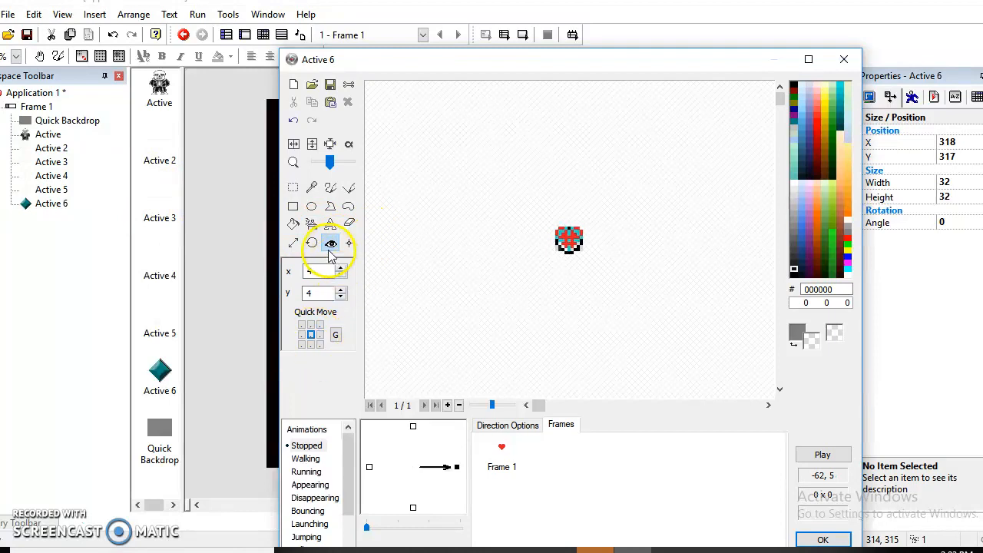
pyautogui.click(344, 246)
pyautogui.click(311, 335)
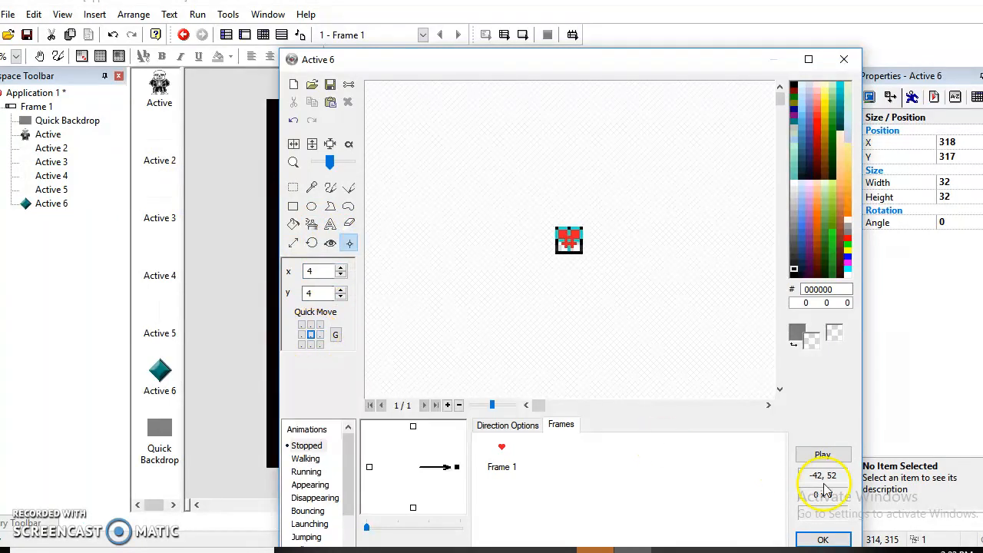
pyautogui.click(822, 537)
# Select the heart inside the white box, set its width and height to 15, and deselect it.
pyautogui.click(581, 350)
pyautogui.click(512, 338)
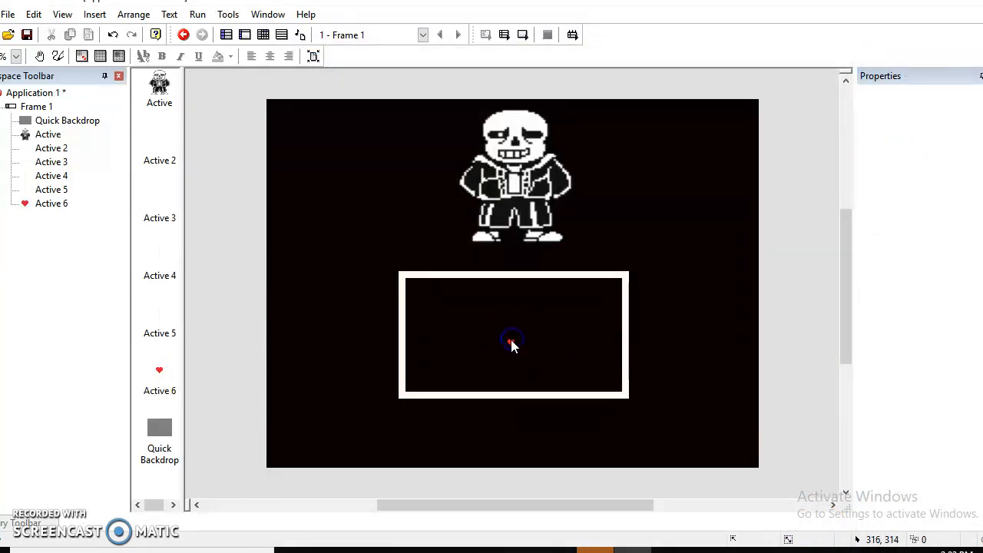
pyautogui.click(511, 340)
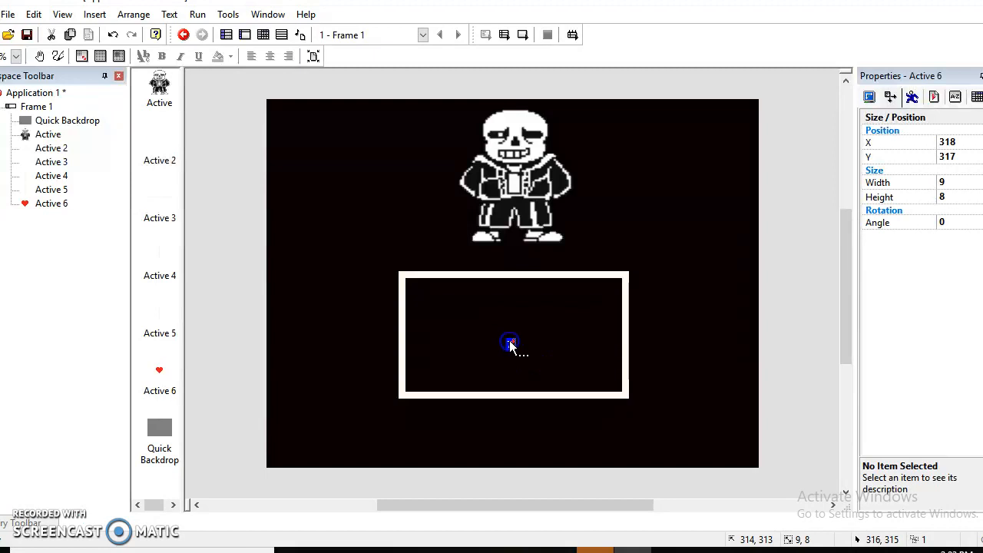
pyautogui.click(969, 182)
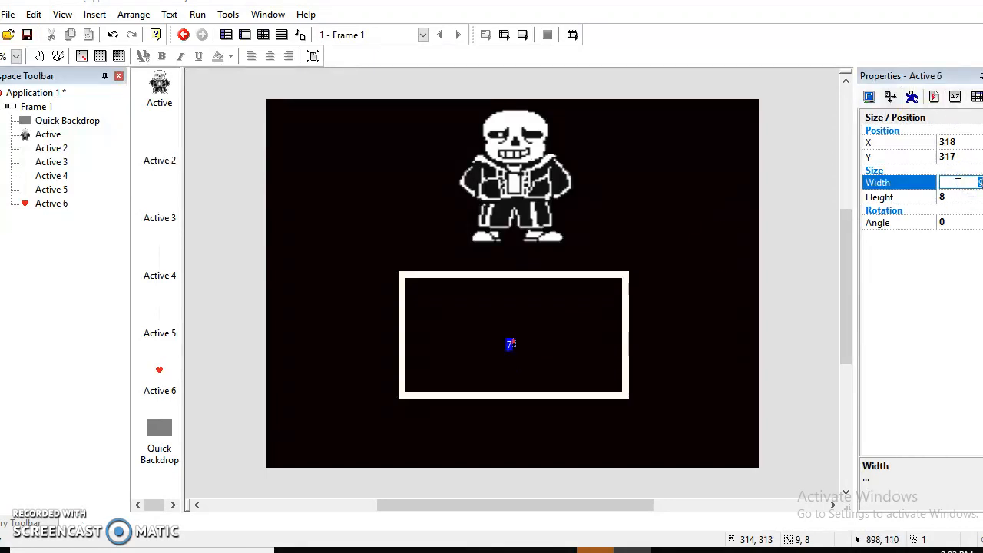
pyautogui.write('15')
pyautogui.click(945, 199)
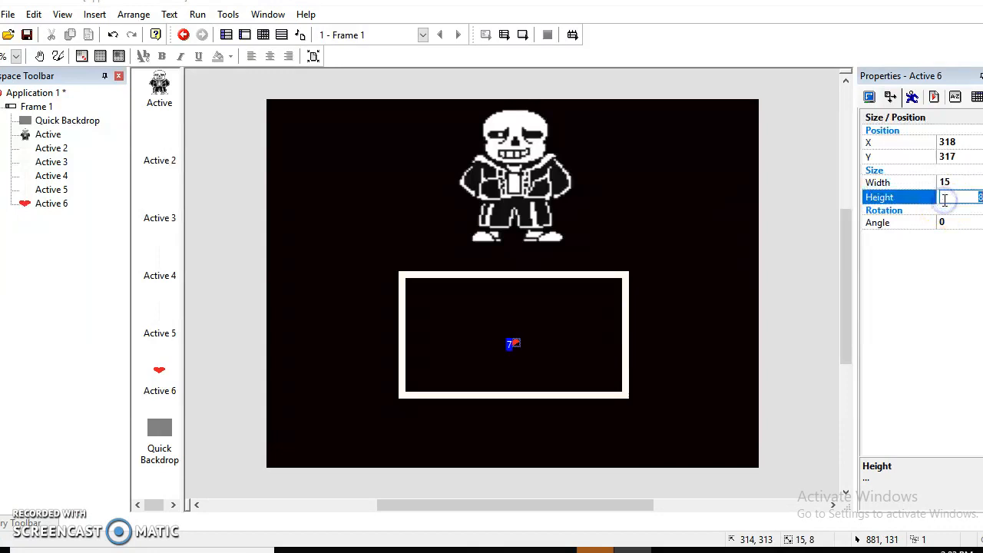
pyautogui.press('Return')
pyautogui.click(598, 330)
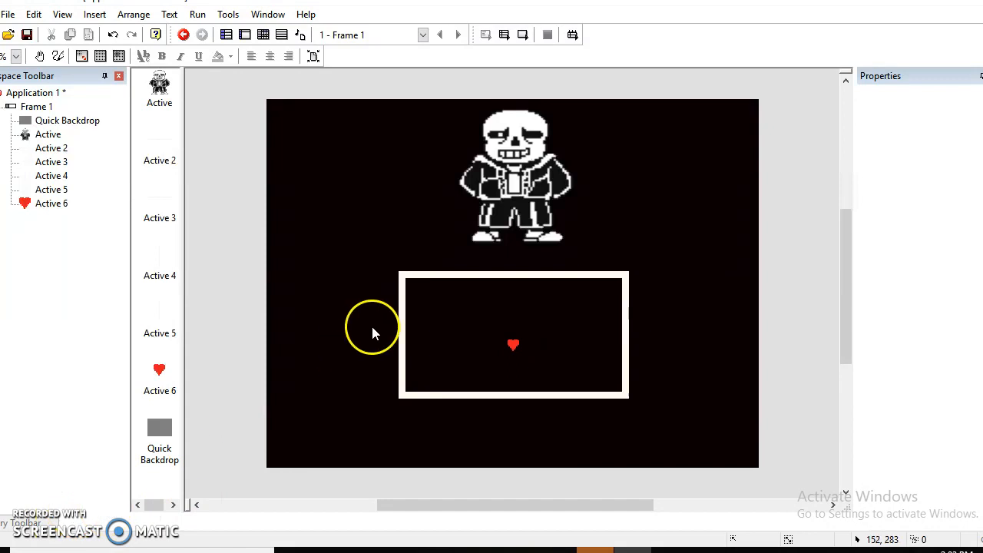
# Reopen the resized heart's picture, move its action point to the centre, and accept the change.
pyautogui.doubleClick(519, 345)
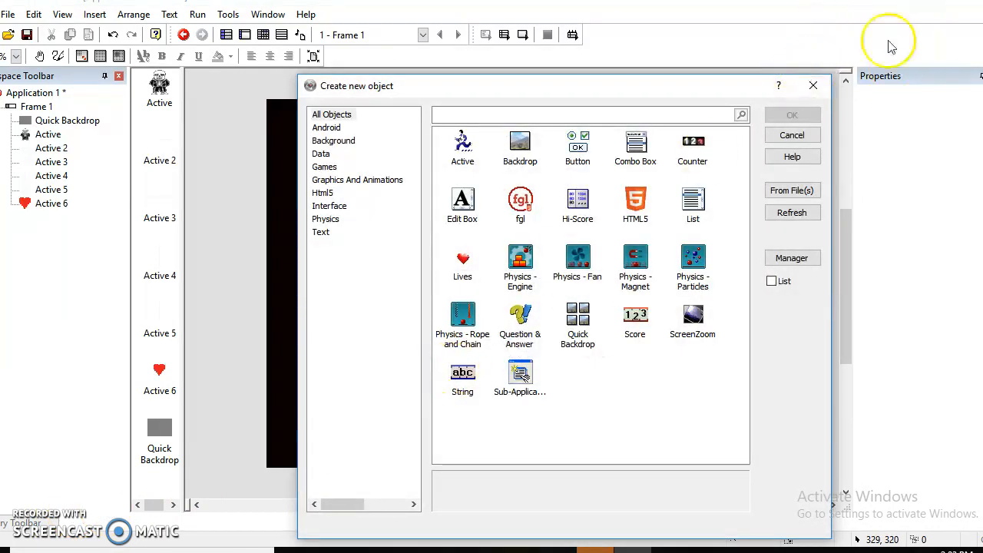
pyautogui.click(813, 85)
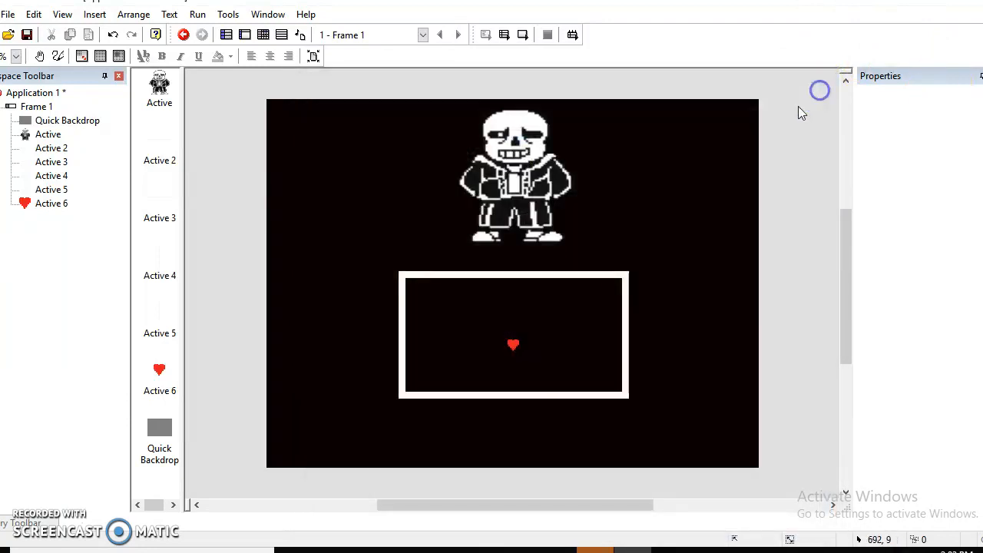
pyautogui.doubleClick(513, 344)
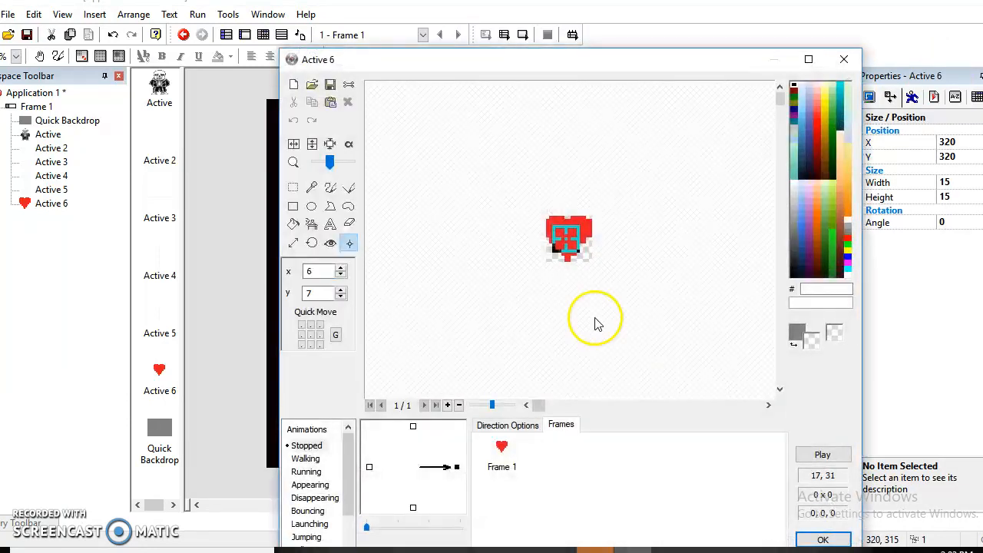
pyautogui.click(310, 334)
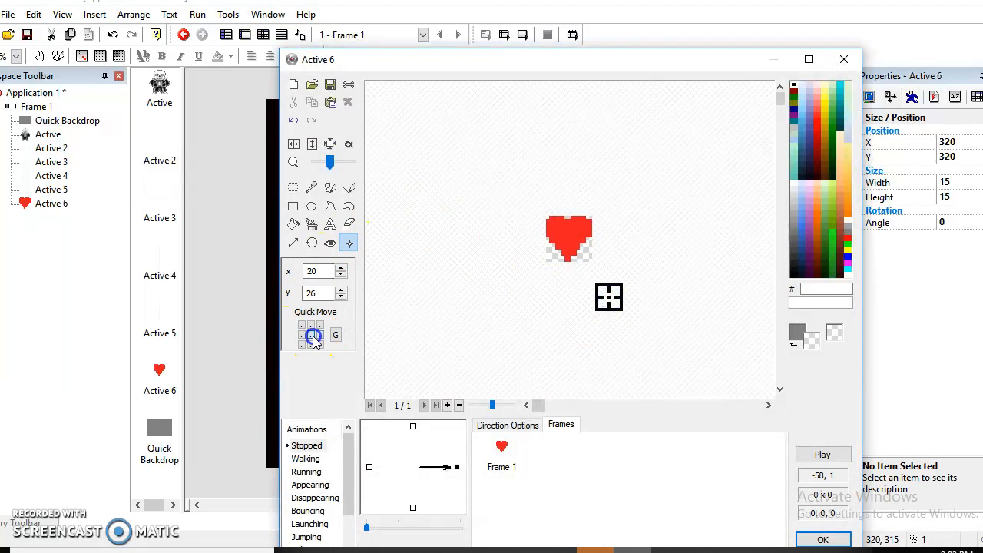
pyautogui.click(296, 190)
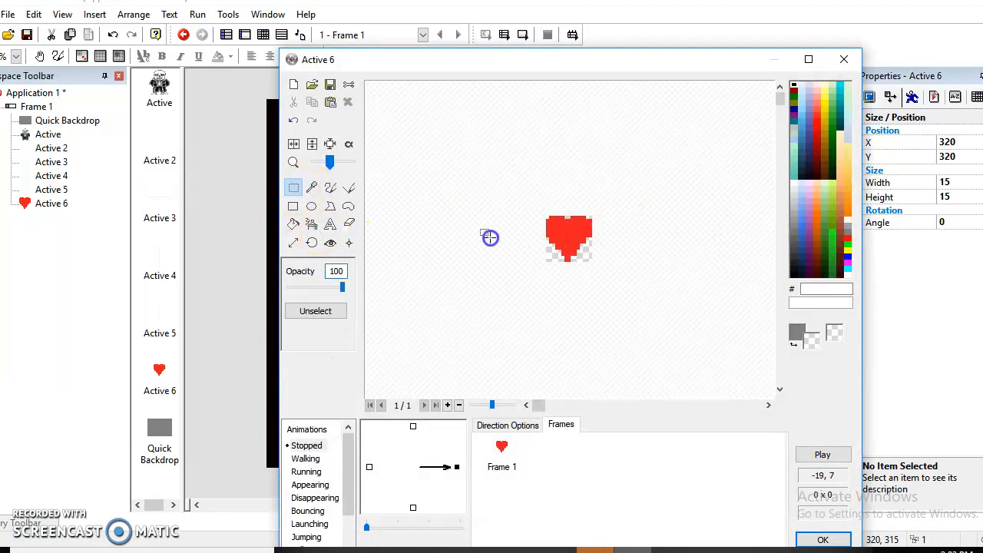
pyautogui.click(822, 540)
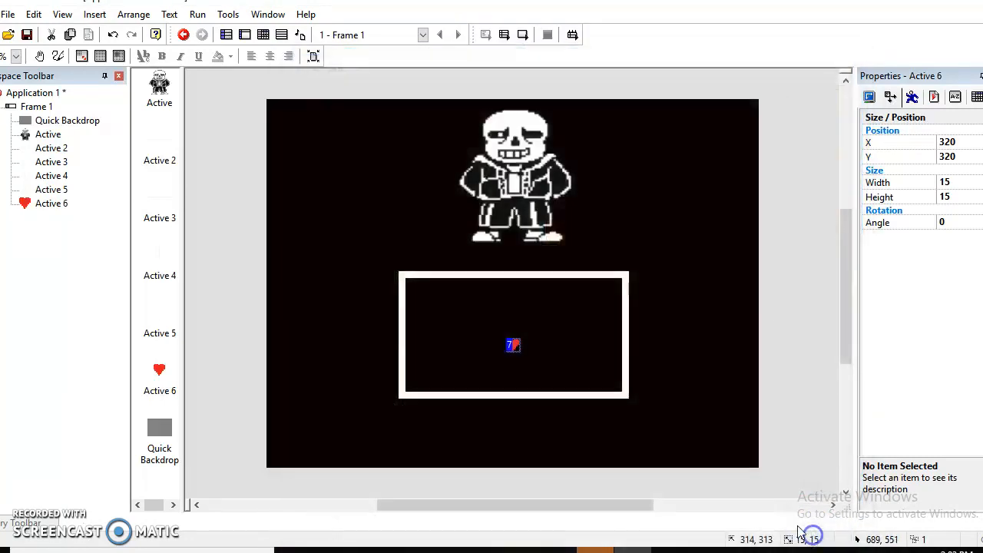
pyautogui.click(730, 350)
pyautogui.click(521, 550)
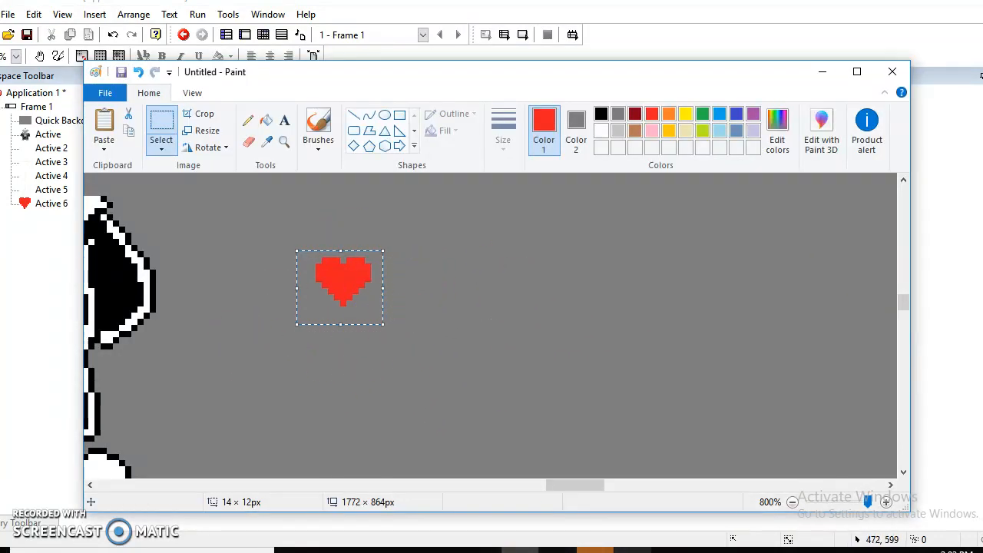
pyautogui.click(627, 528)
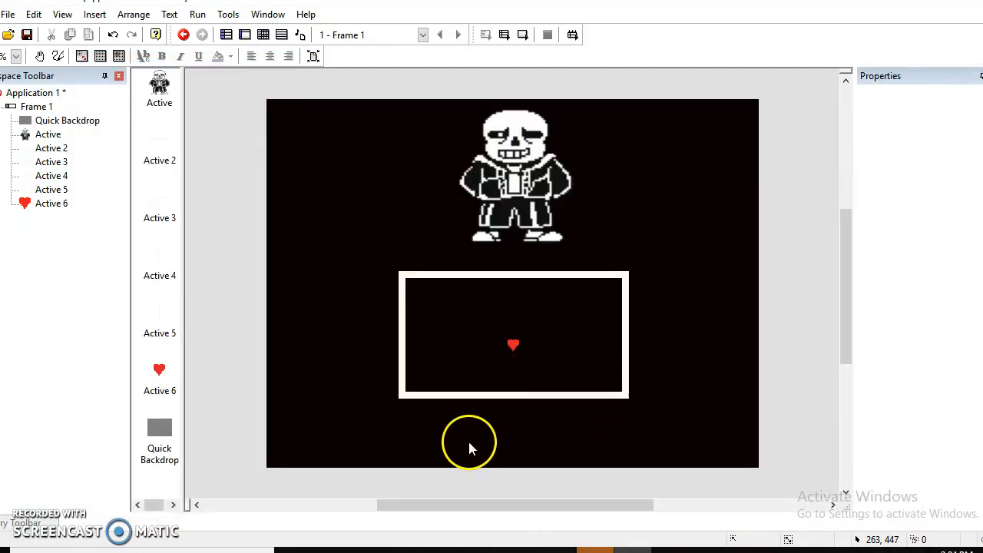
pyautogui.click(520, 550)
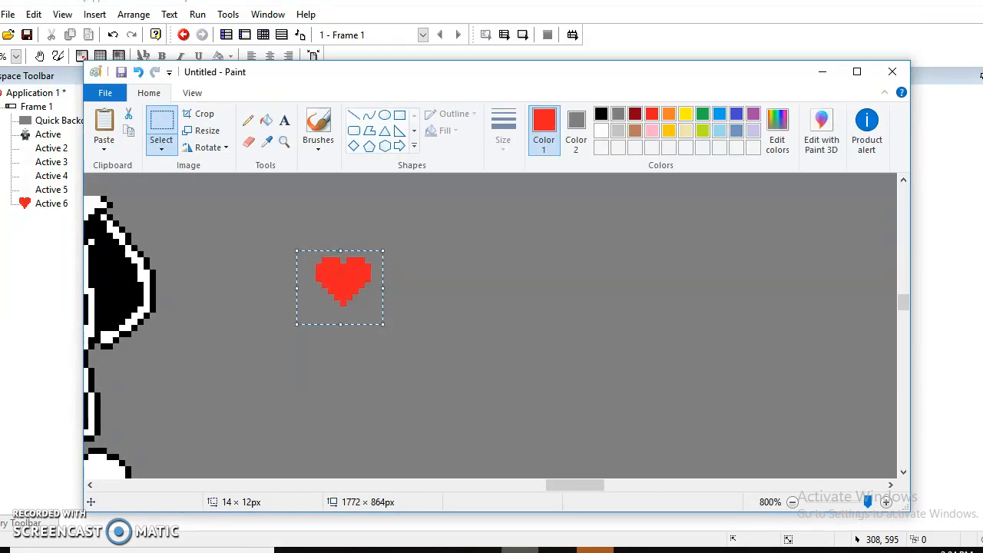
pyautogui.click(632, 533)
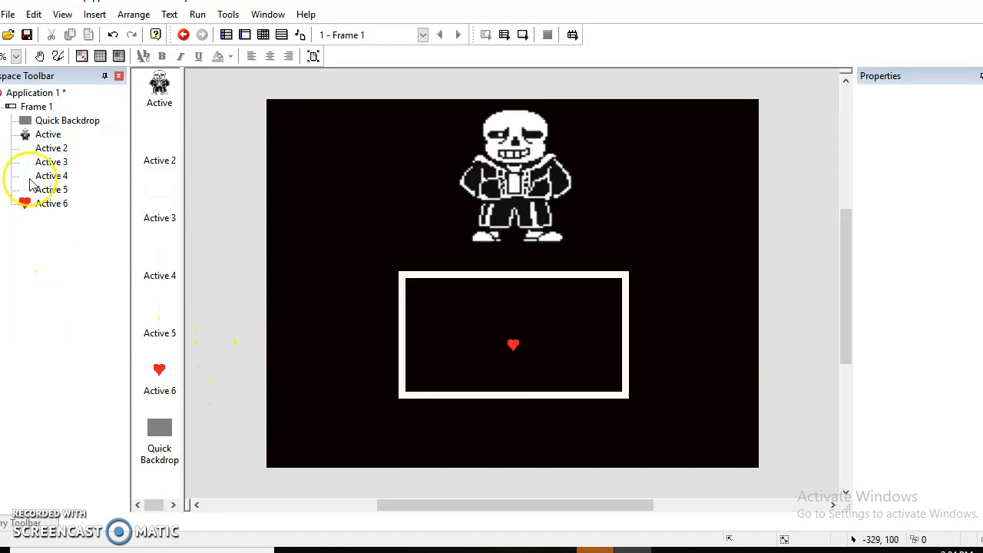
# Run the application to test the battle scene with the heart in the box.
pyautogui.click(193, 15)
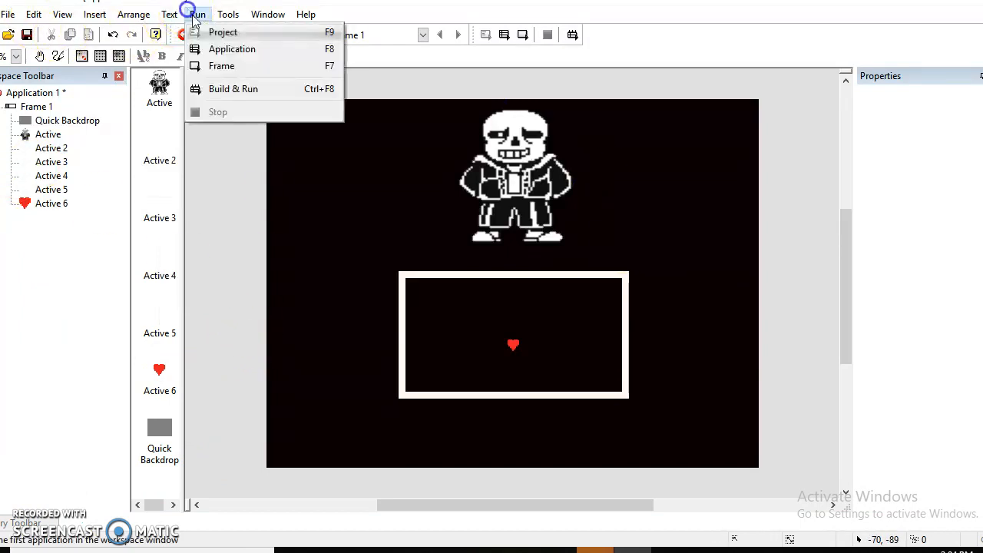
pyautogui.click(244, 49)
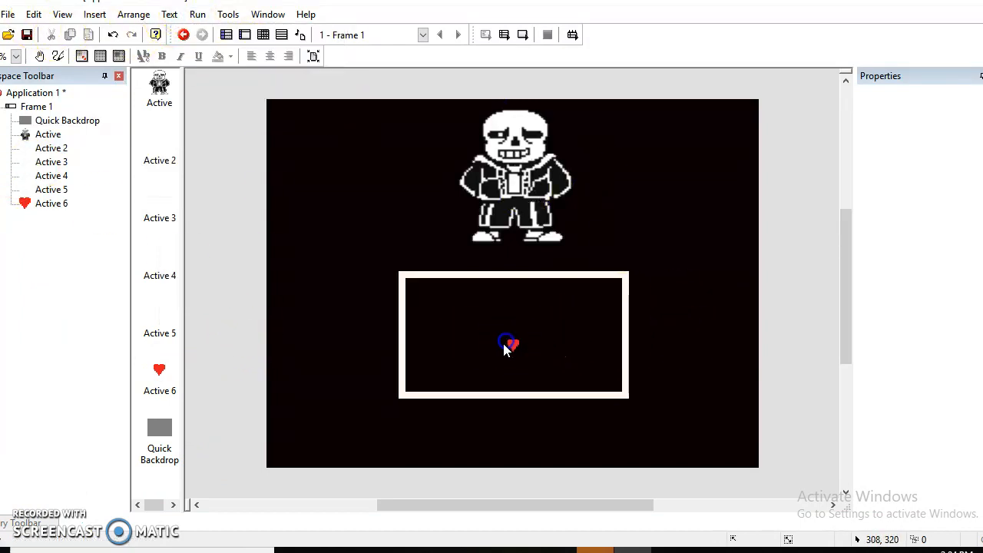
# Change the speed of the heart's eight-direction movement, and deselect the heart.
pyautogui.click(512, 346)
pyautogui.click(912, 97)
pyautogui.click(959, 149)
pyautogui.click(928, 238)
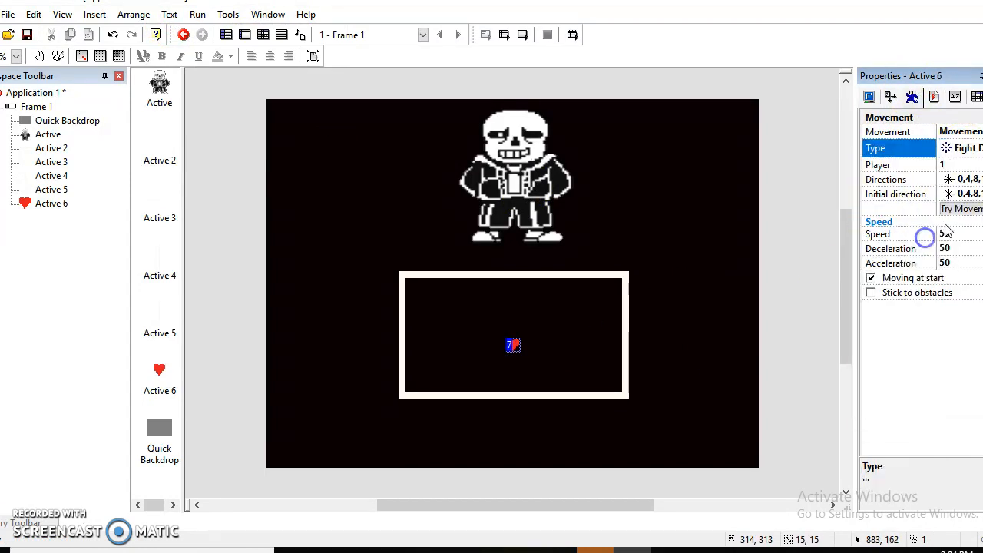
pyautogui.click(948, 237)
pyautogui.click(949, 231)
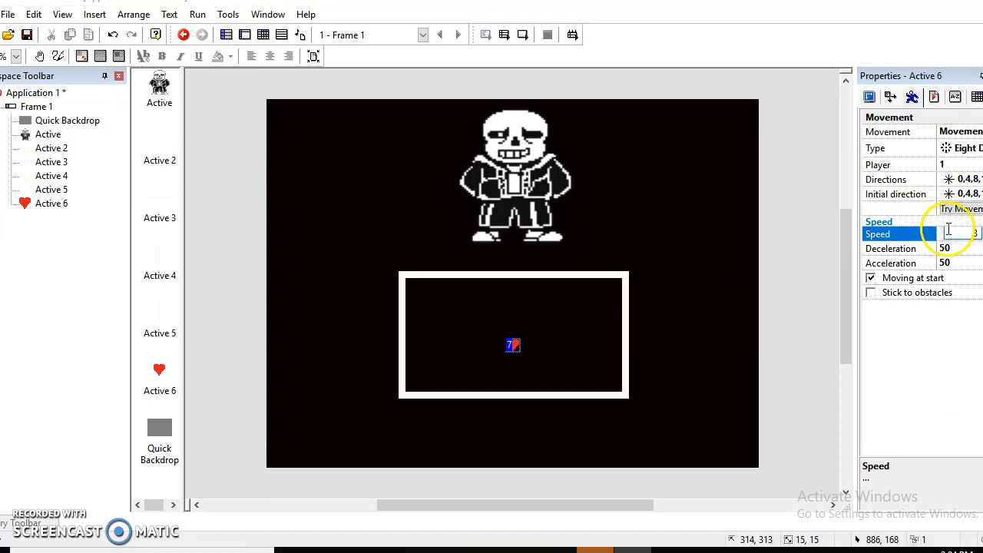
pyautogui.click(767, 196)
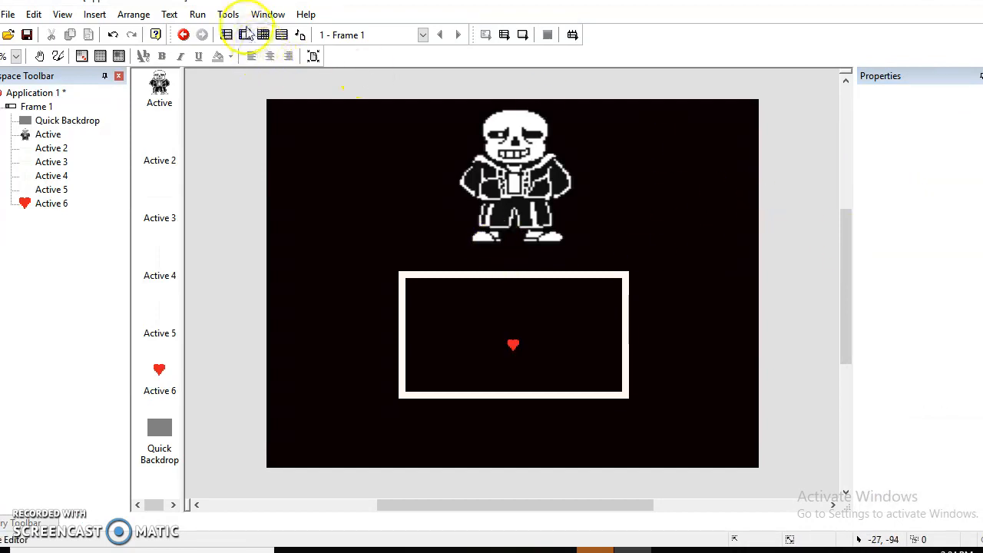
# Run the application to test the heart's movement at the changed speed, and close the test window.
pyautogui.click(198, 14)
pyautogui.click(246, 50)
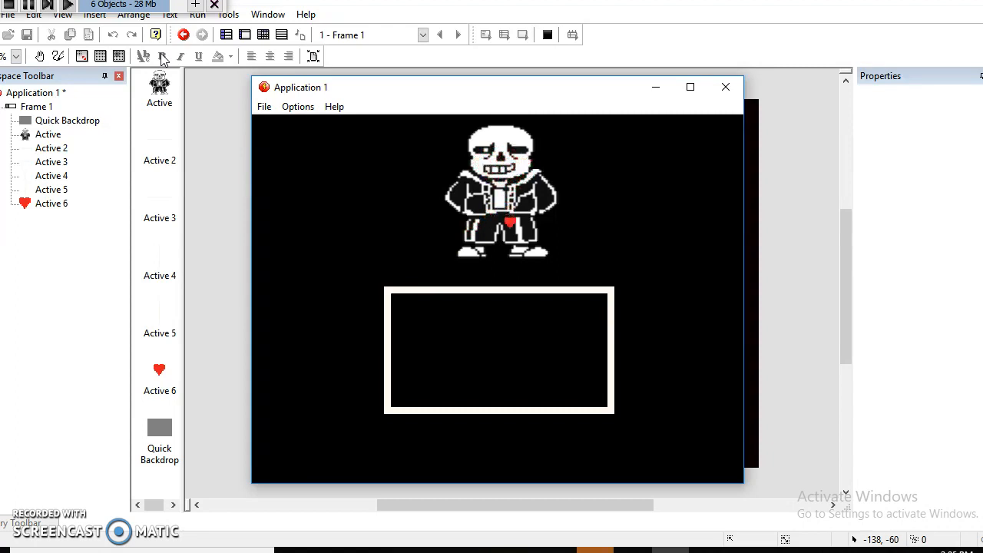
pyautogui.click(726, 87)
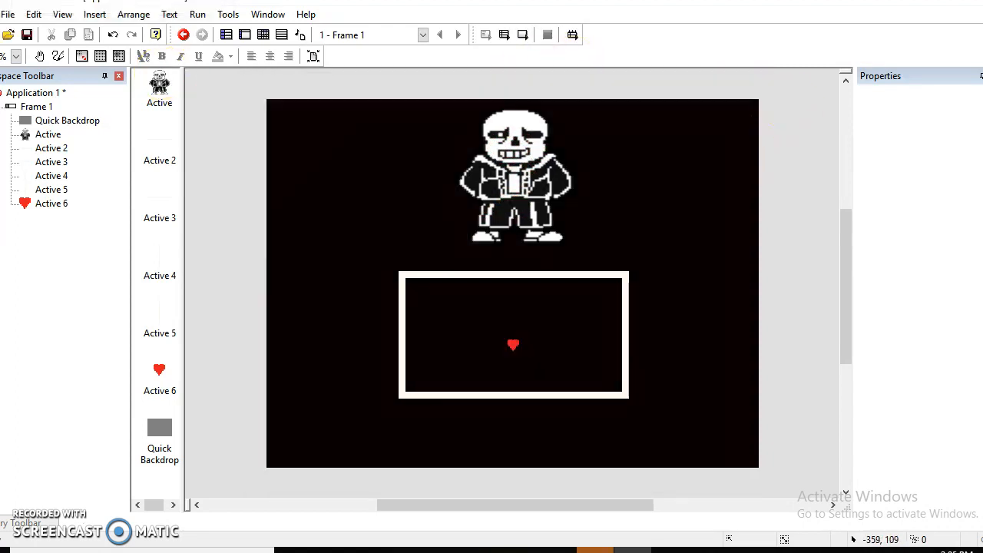
# Create an event in the event editor that stops the heart's movement when it collides with the box side Active 2.
pyautogui.click(261, 34)
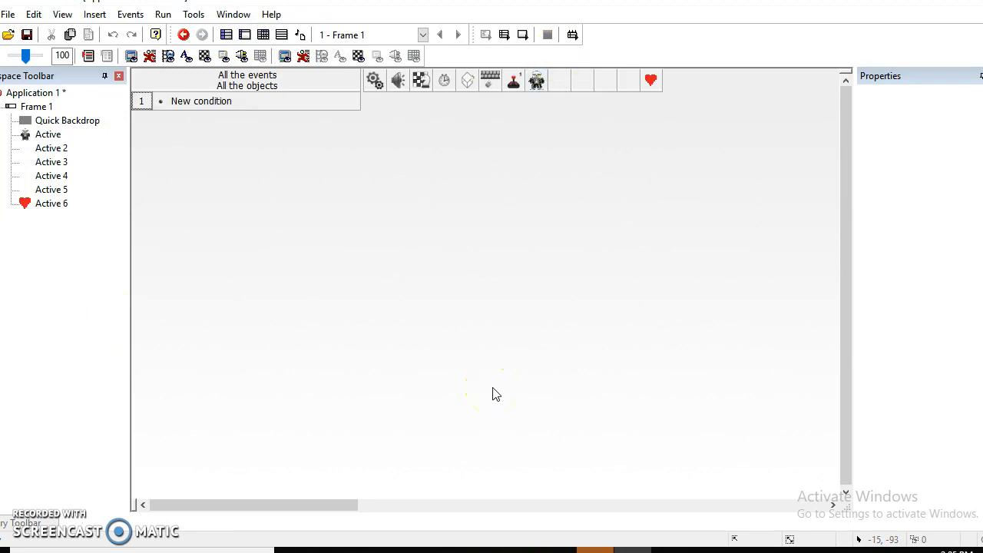
pyautogui.click(246, 146)
pyautogui.moveTo(261, 152)
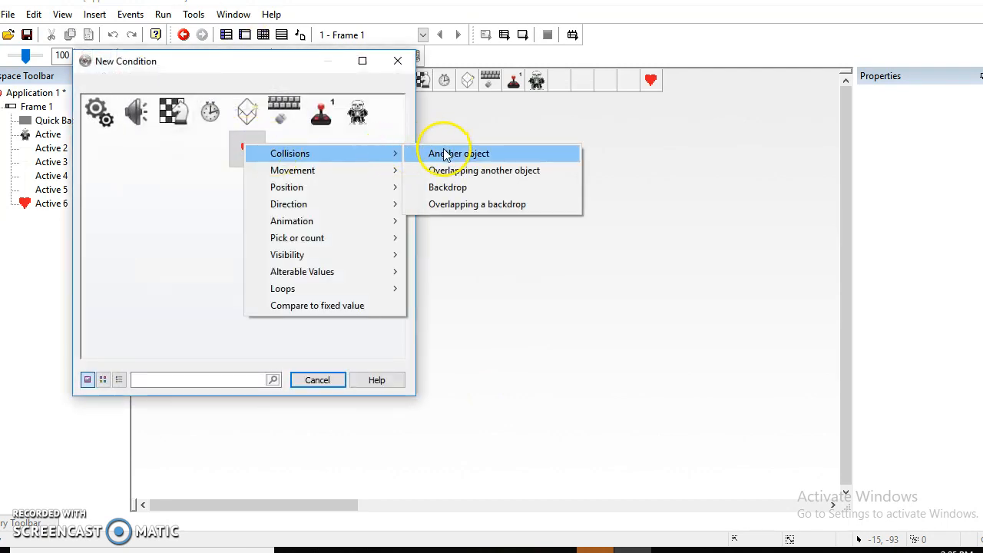
pyautogui.click(434, 152)
pyautogui.click(139, 123)
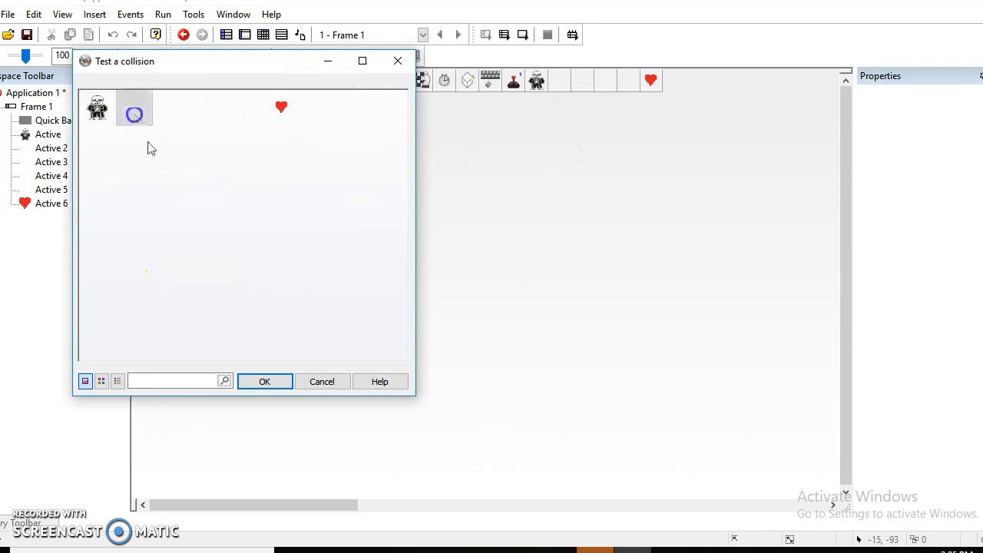
pyautogui.click(263, 382)
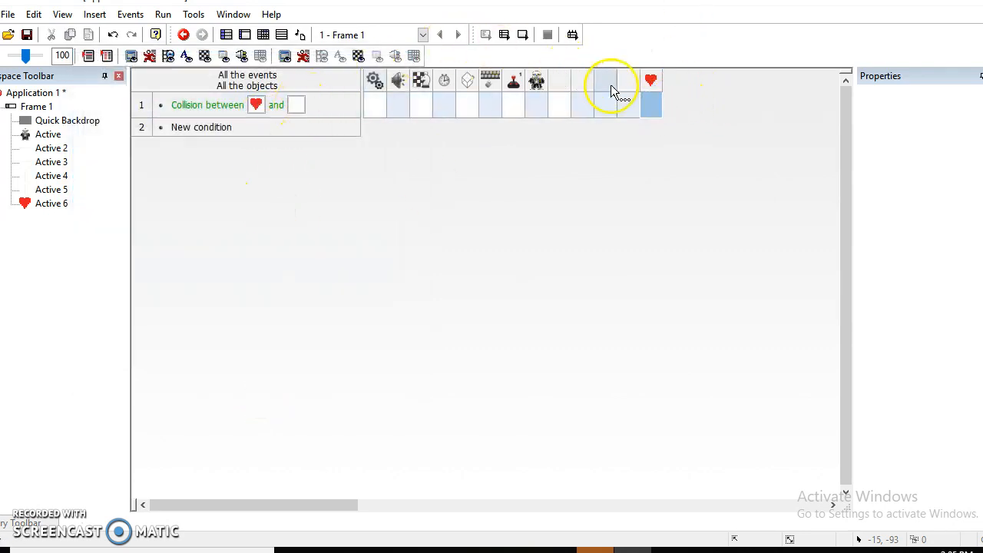
pyautogui.click(651, 103)
pyautogui.moveTo(695, 108)
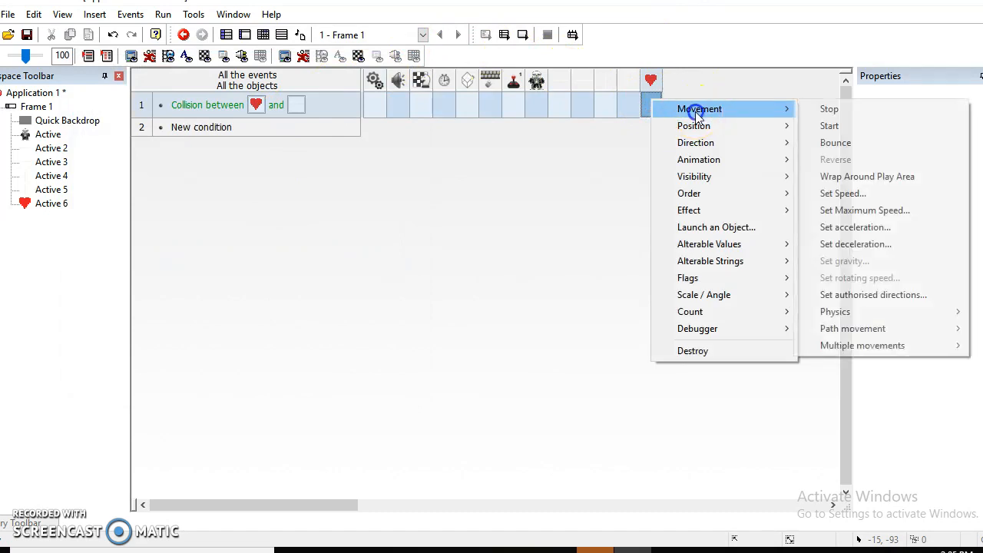
pyautogui.click(836, 112)
# Insert a second condition into event 1 that tests the heart's collision with the box side Active 3.
pyautogui.rightClick(200, 104)
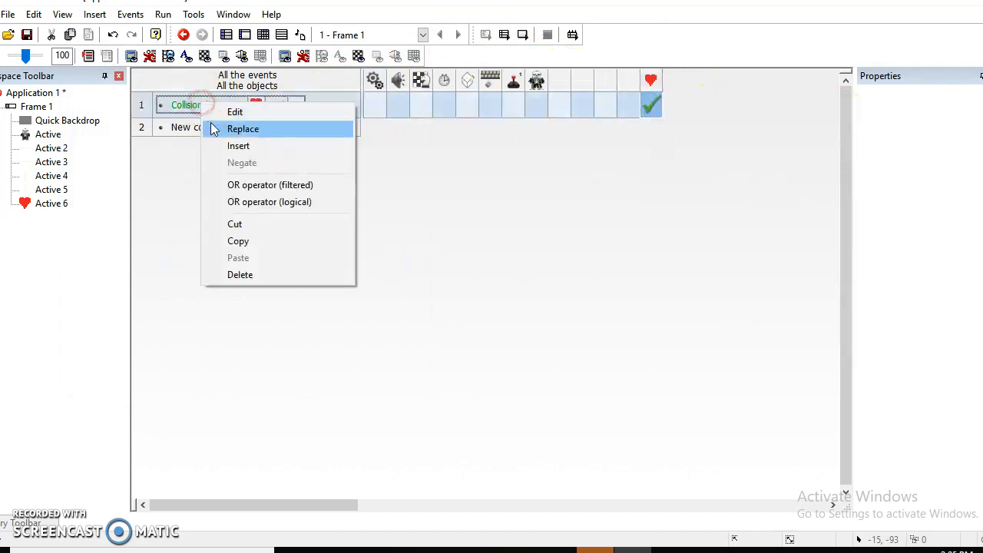
pyautogui.click(270, 145)
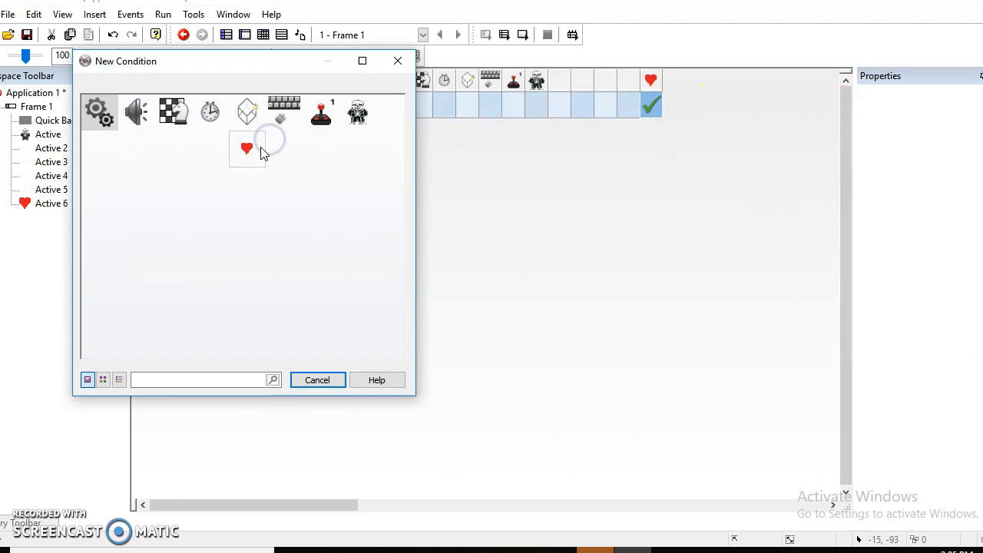
pyautogui.click(259, 149)
pyautogui.moveTo(377, 159)
pyautogui.click(443, 158)
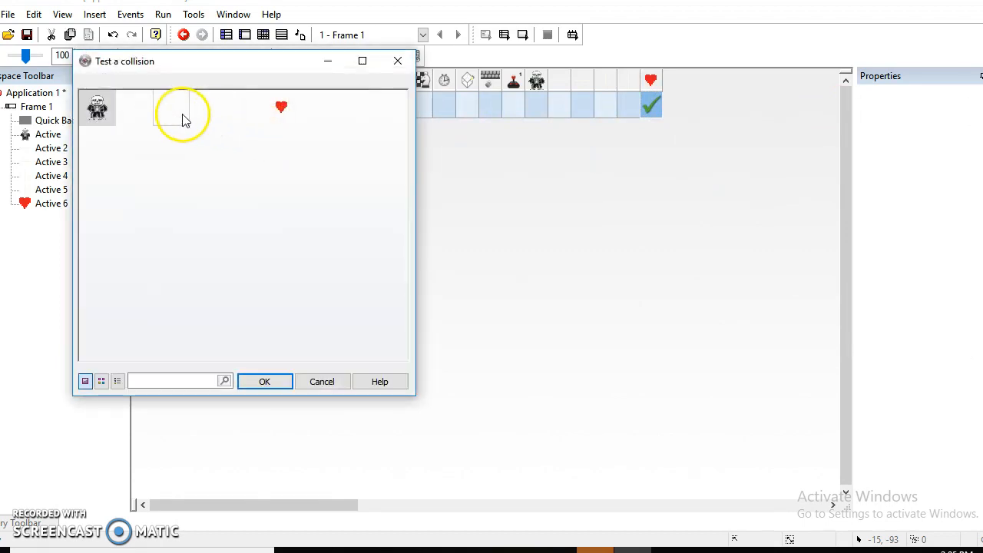
pyautogui.click(258, 384)
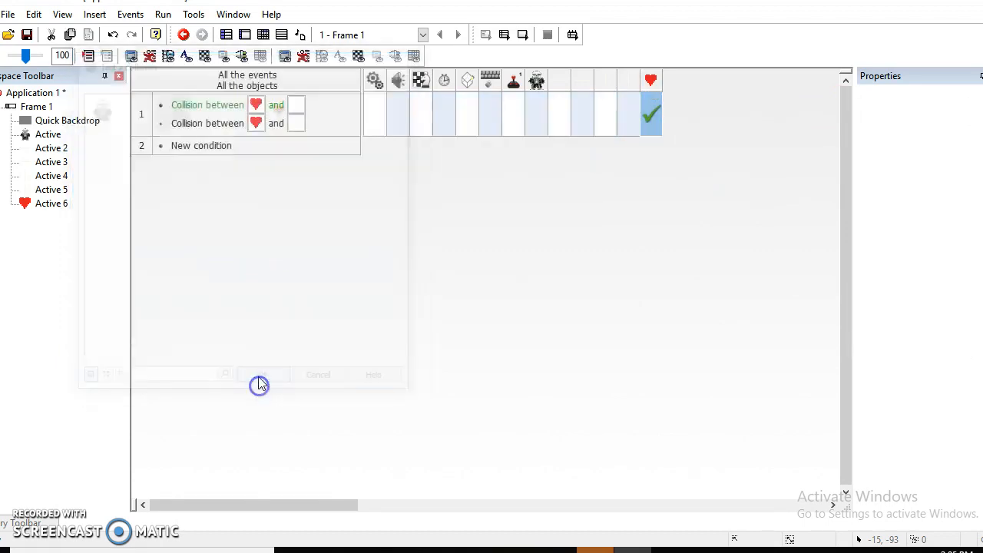
pyautogui.rightClick(235, 106)
pyautogui.click(273, 109)
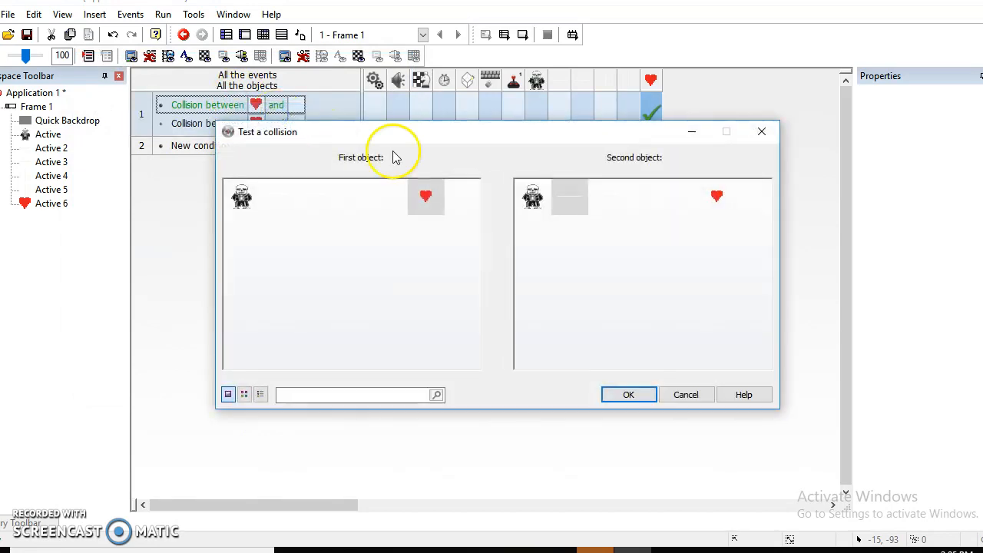
pyautogui.click(750, 138)
# Insert a third condition into event 1 that tests the heart's collision with a further side of the white box.
pyautogui.rightClick(177, 106)
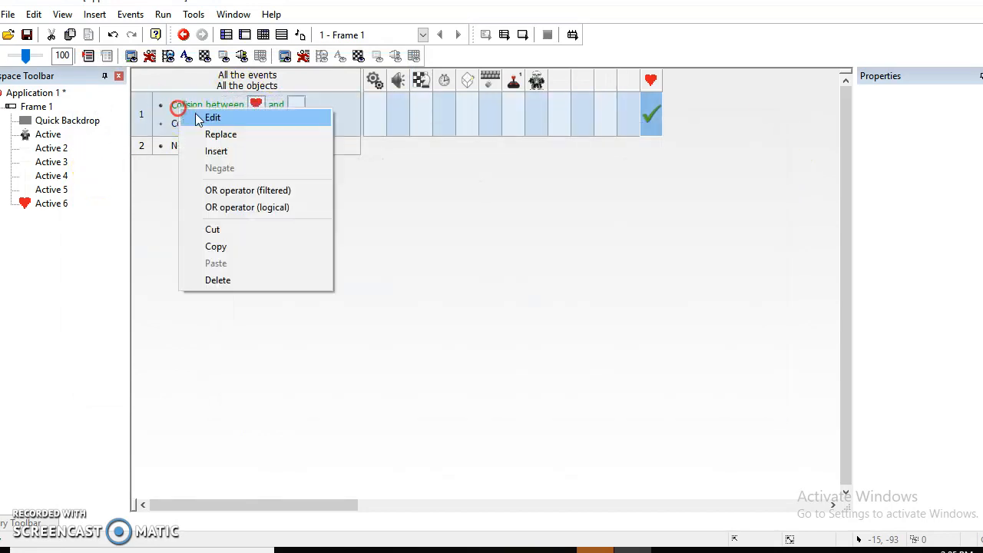
pyautogui.click(220, 153)
pyautogui.click(245, 148)
pyautogui.moveTo(388, 155)
pyautogui.click(428, 162)
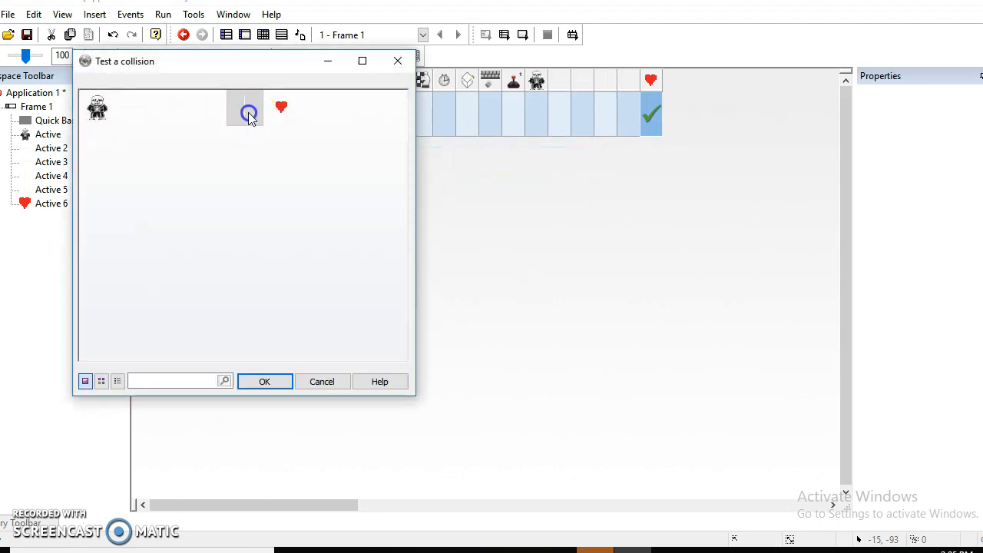
pyautogui.click(267, 383)
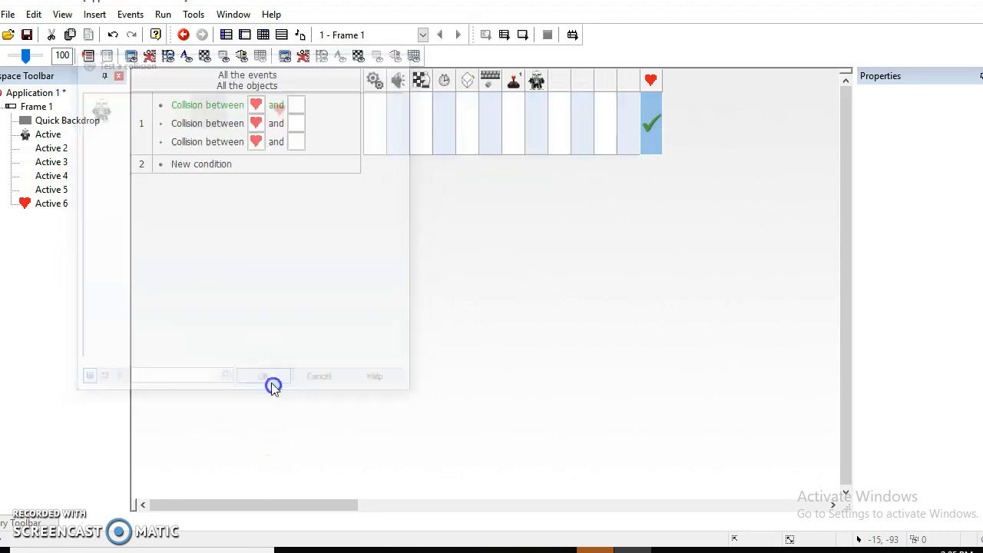
# Insert a fourth collision condition into event 1, between the heart and the vertical box side Active 5.
pyautogui.rightClick(190, 104)
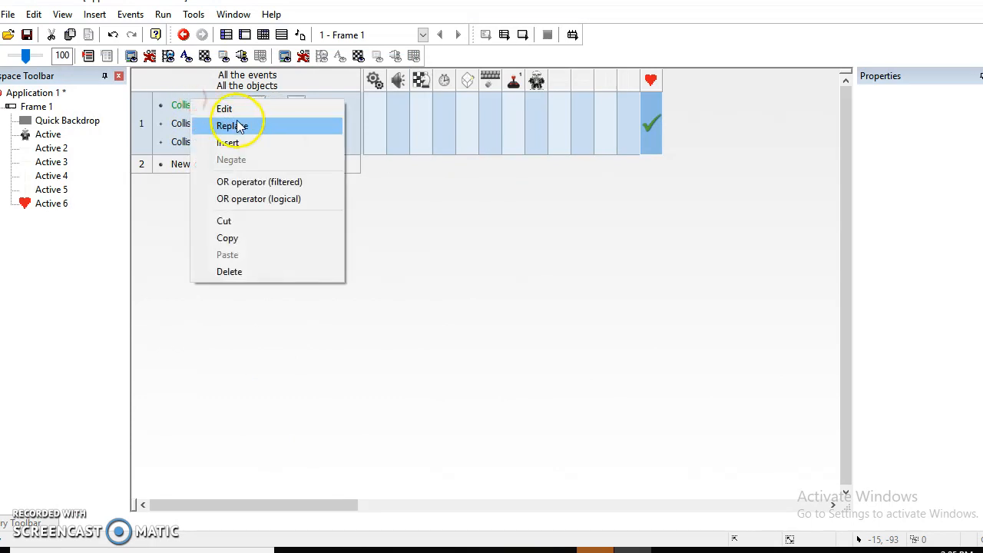
pyautogui.click(245, 144)
pyautogui.click(245, 145)
pyautogui.moveTo(343, 164)
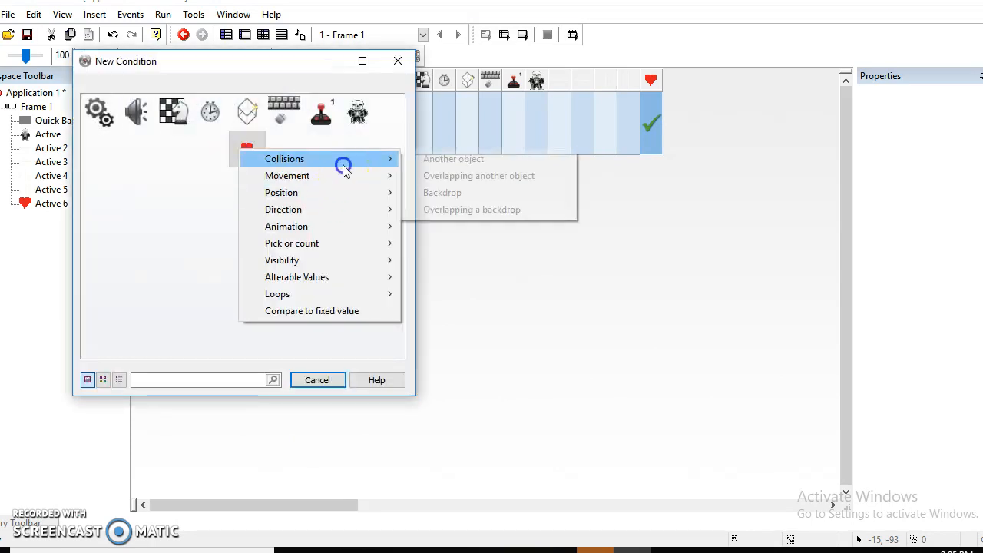
pyautogui.click(425, 159)
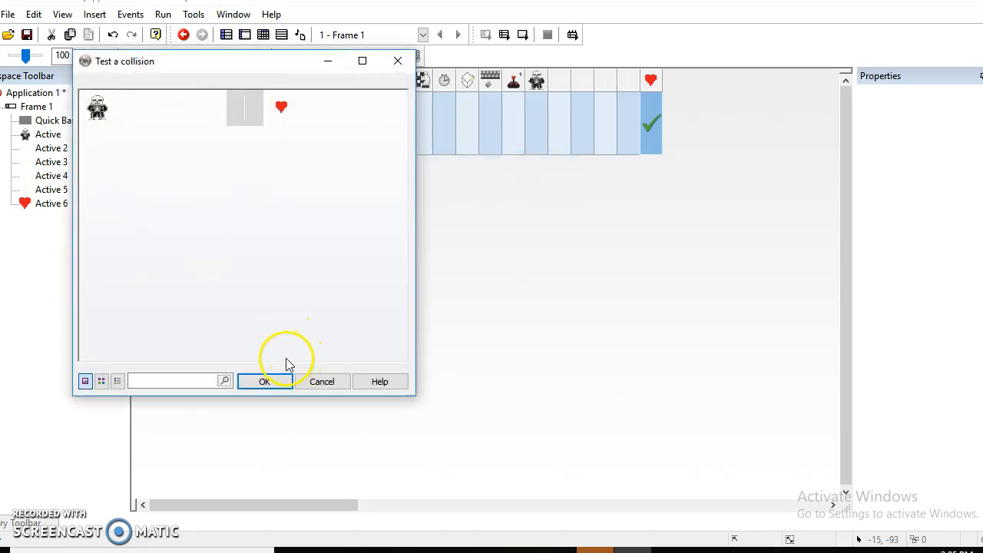
pyautogui.click(263, 380)
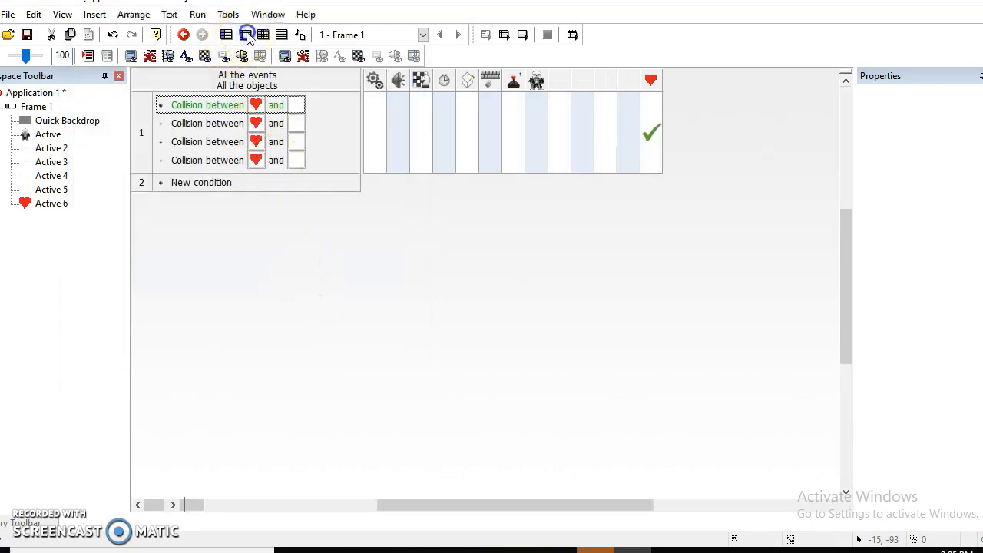
# Return to the frame editor, run the application to test the heart's collisions with the box sides, and close it.
pyautogui.click(246, 35)
pyautogui.click(200, 14)
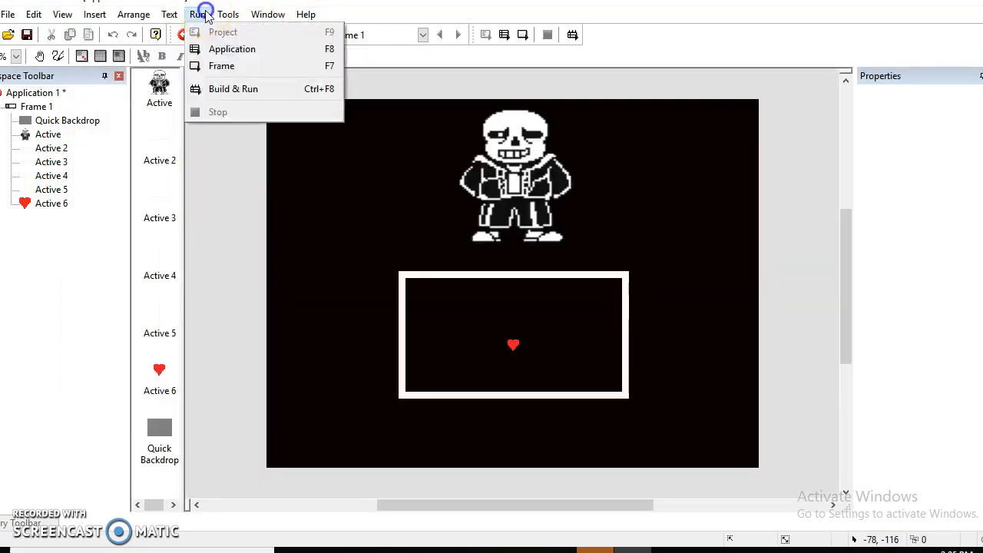
pyautogui.click(195, 17)
pyautogui.click(194, 14)
pyautogui.click(194, 19)
pyautogui.click(197, 16)
pyautogui.click(220, 46)
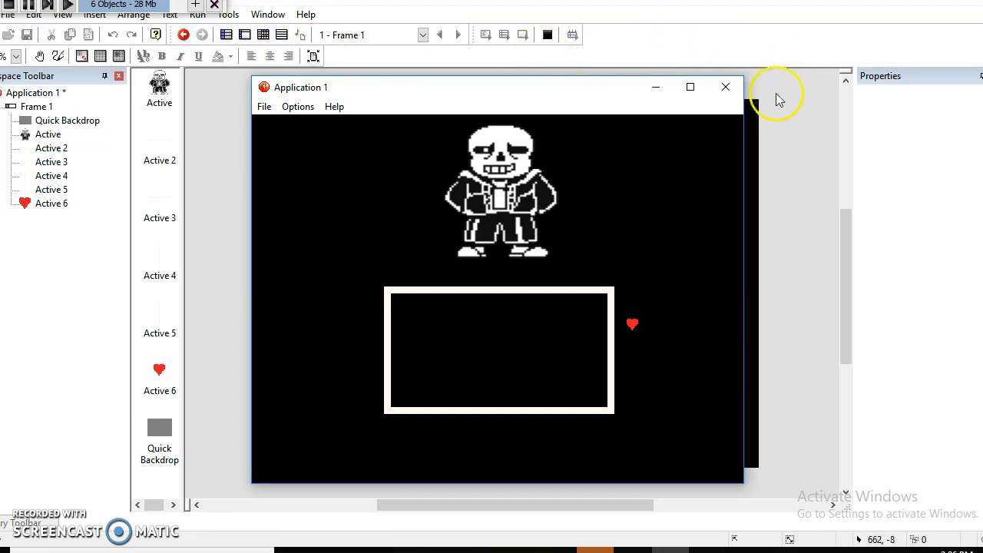
pyautogui.click(736, 88)
# Return to the event editor and delete event 1 with its four collision conditions.
pyautogui.click(238, 36)
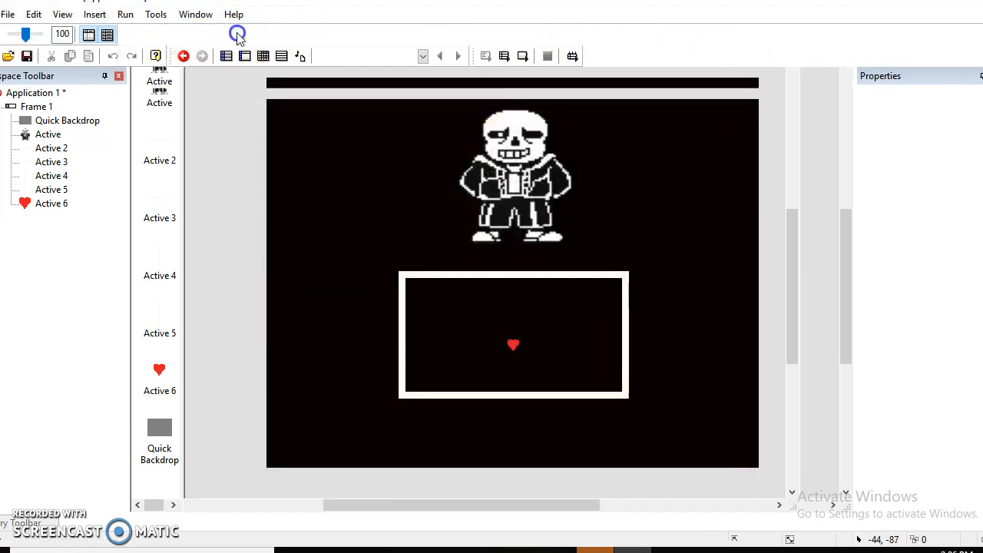
pyautogui.click(183, 35)
pyautogui.click(237, 35)
pyautogui.click(281, 34)
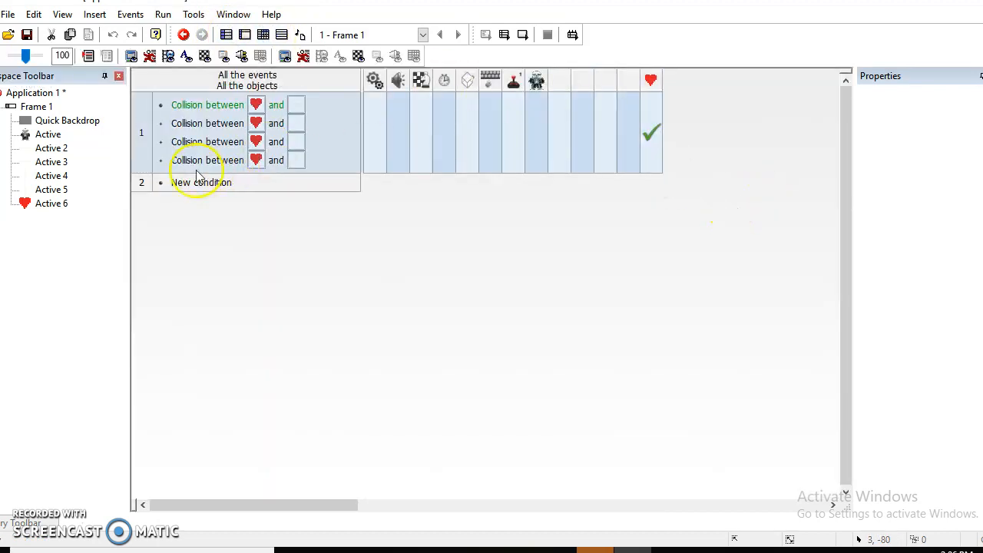
pyautogui.rightClick(142, 146)
pyautogui.click(230, 299)
# Create an event with a single collision condition between the heart and Active 2, and make it stop the heart's movement.
pyautogui.click(171, 110)
pyautogui.click(247, 148)
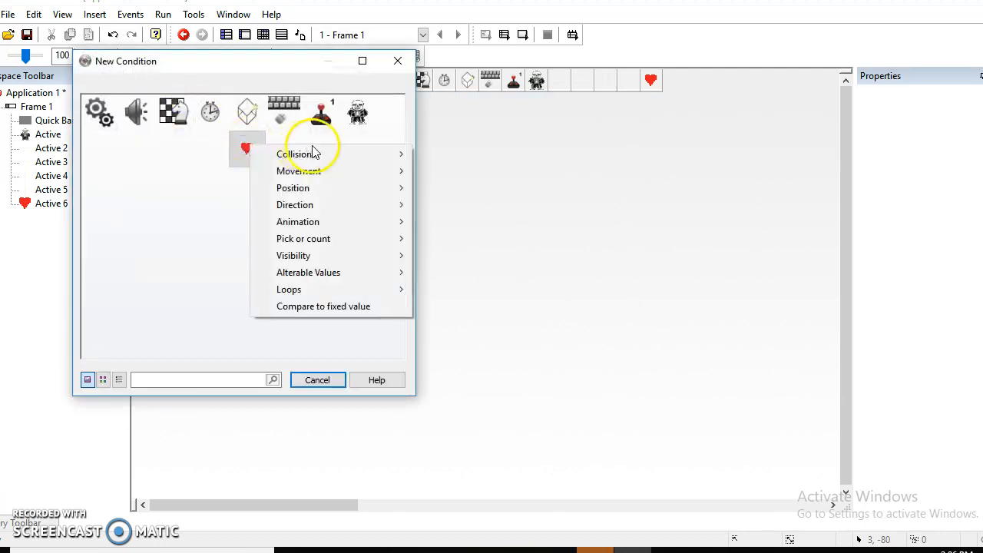
pyautogui.moveTo(389, 153)
pyautogui.click(465, 153)
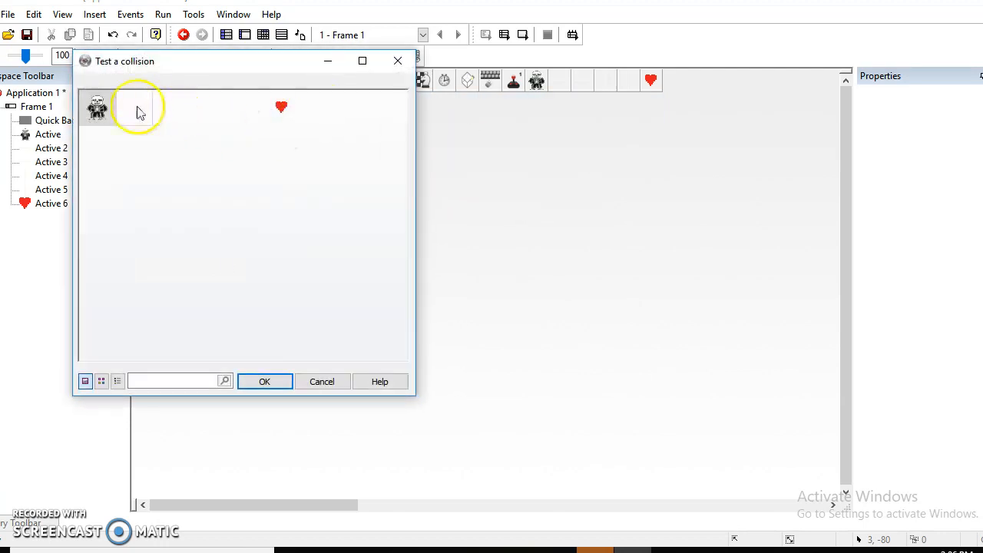
pyautogui.click(138, 112)
pyautogui.click(265, 381)
pyautogui.click(652, 104)
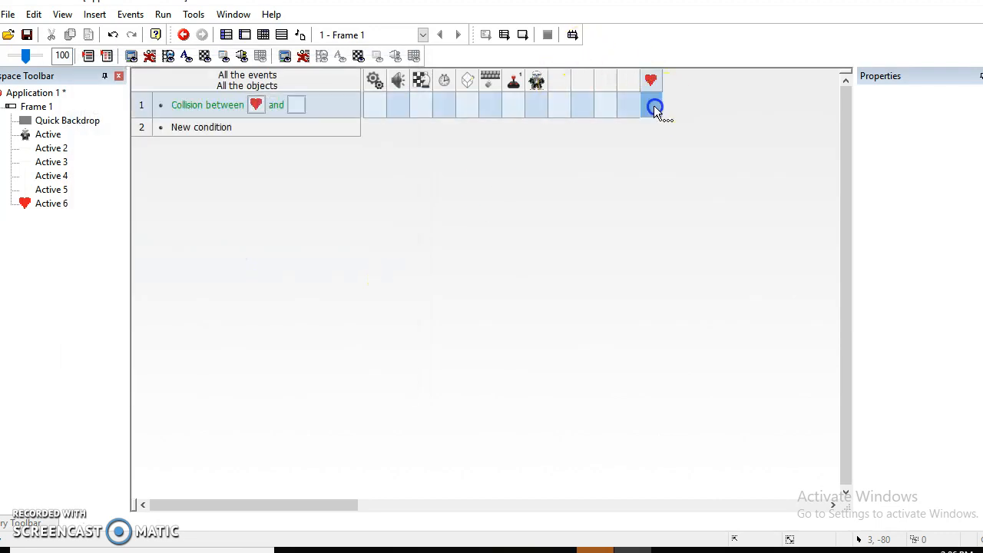
pyautogui.moveTo(724, 119)
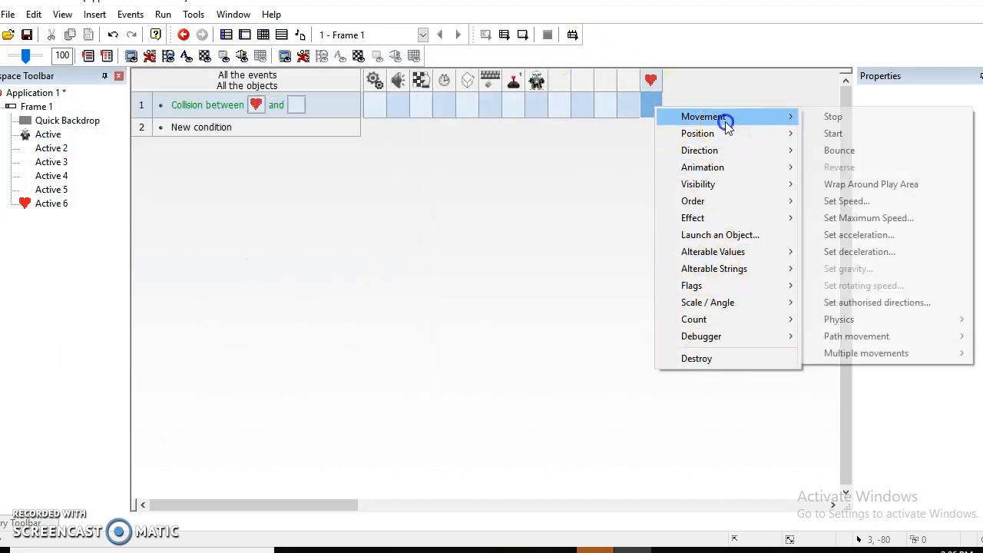
pyautogui.click(831, 116)
# Create a second event for a collision between the heart and Active 3, and make it stop the heart's movement.
pyautogui.doubleClick(193, 130)
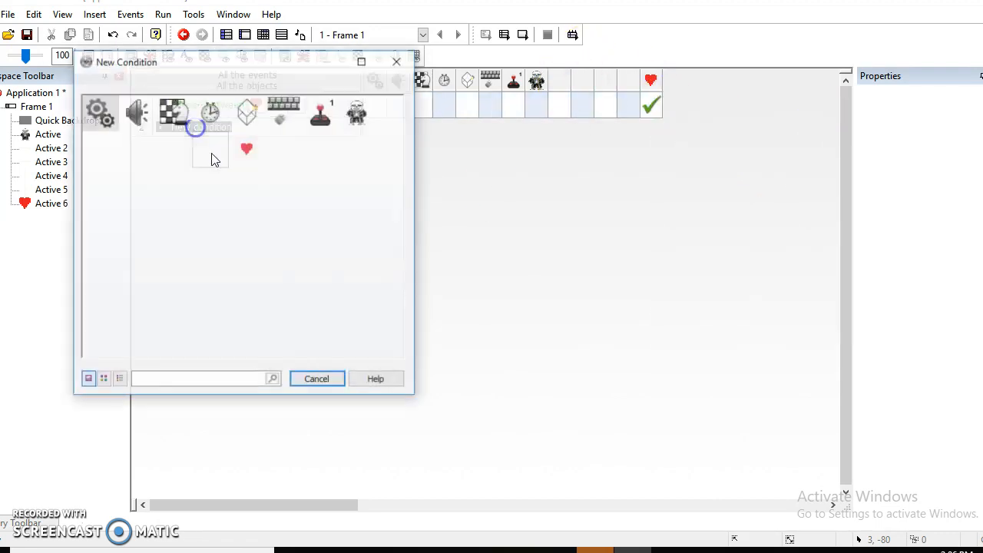
pyautogui.click(234, 152)
pyautogui.moveTo(402, 148)
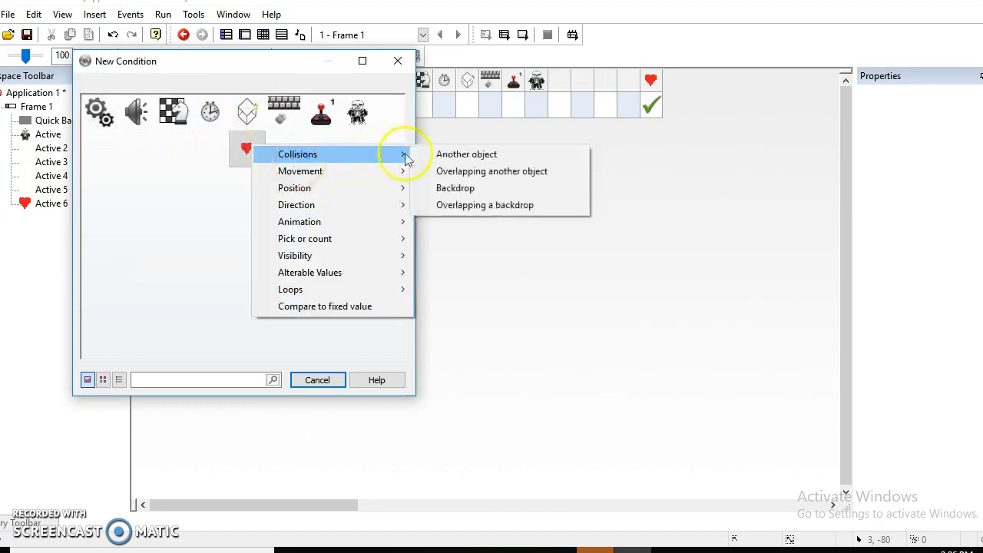
pyautogui.click(446, 154)
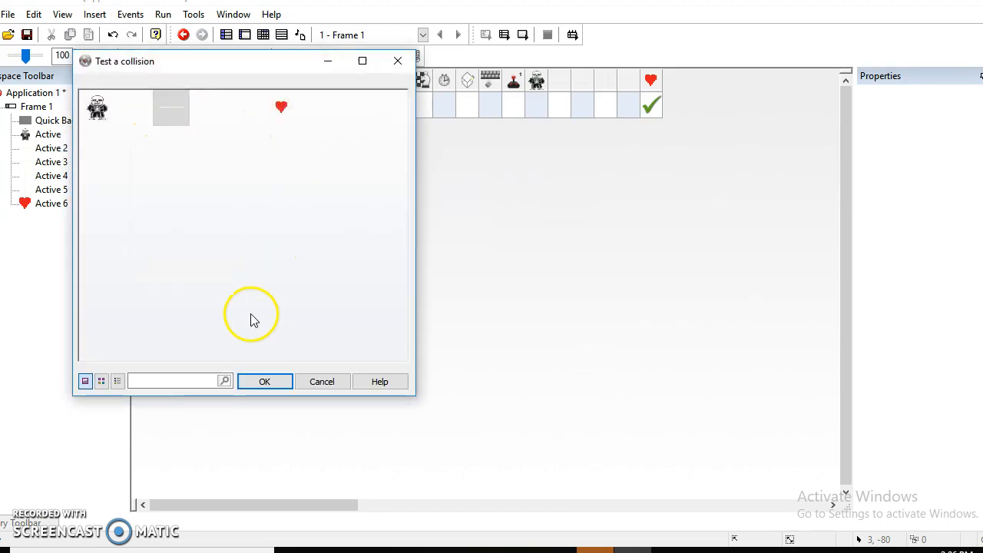
pyautogui.click(263, 379)
pyautogui.click(650, 129)
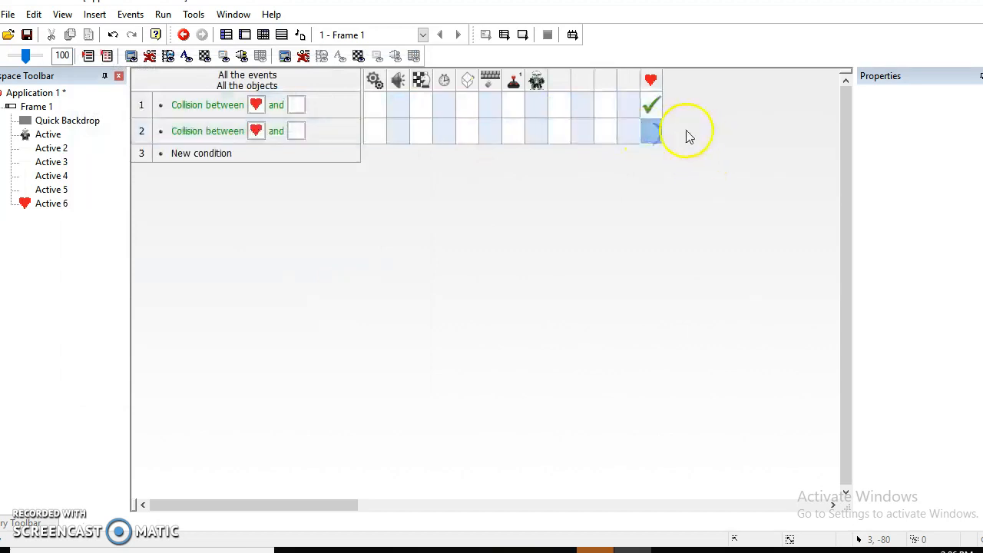
pyautogui.rightClick(651, 127)
pyautogui.moveTo(668, 134)
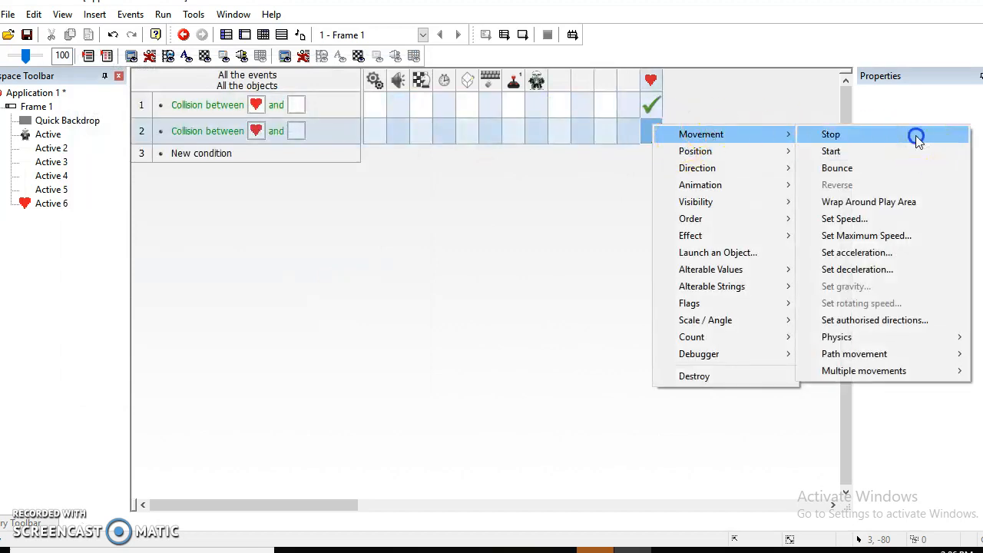